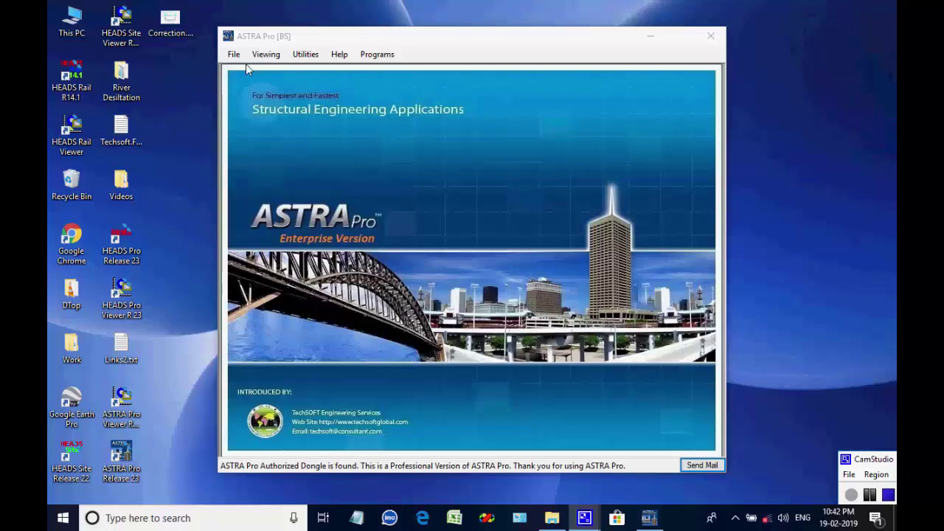
- Set the working folder to C:\Users\Techsoft\Desktop\Work
left_click(233, 56)
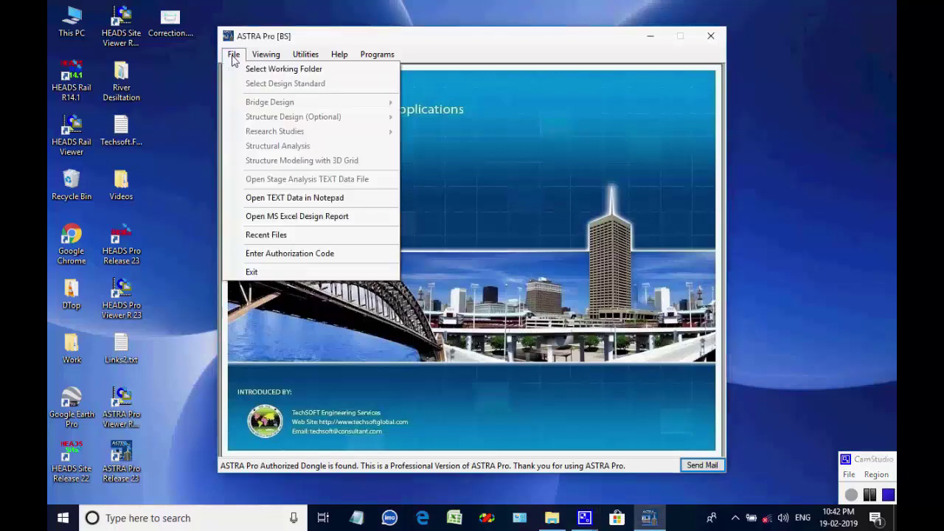
left_click(336, 70)
left_click(411, 143)
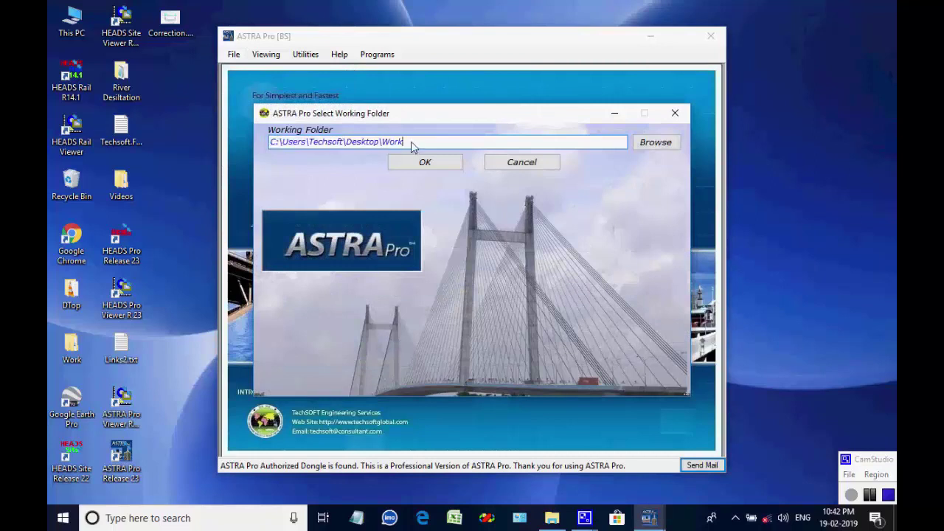
left_click_drag(412, 145, 346, 139)
left_click(408, 148)
left_click(423, 161)
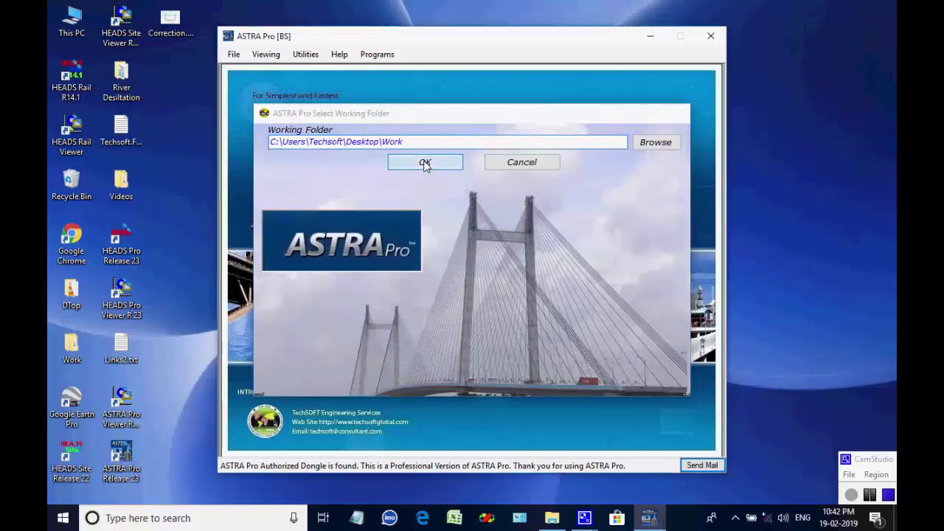
- Start a Steel Truss Bridge Warren 1 design using the IRC/IS Standard
left_click(233, 54)
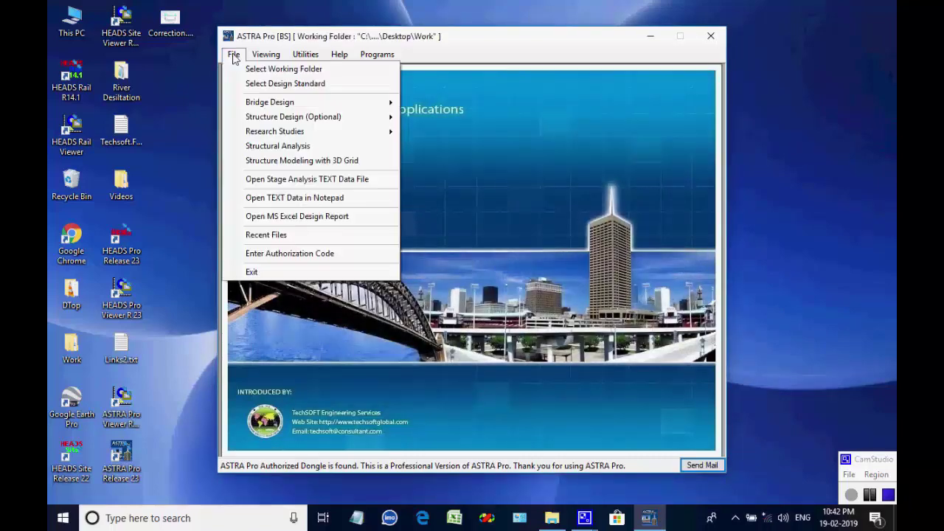
mouse_move(252, 101)
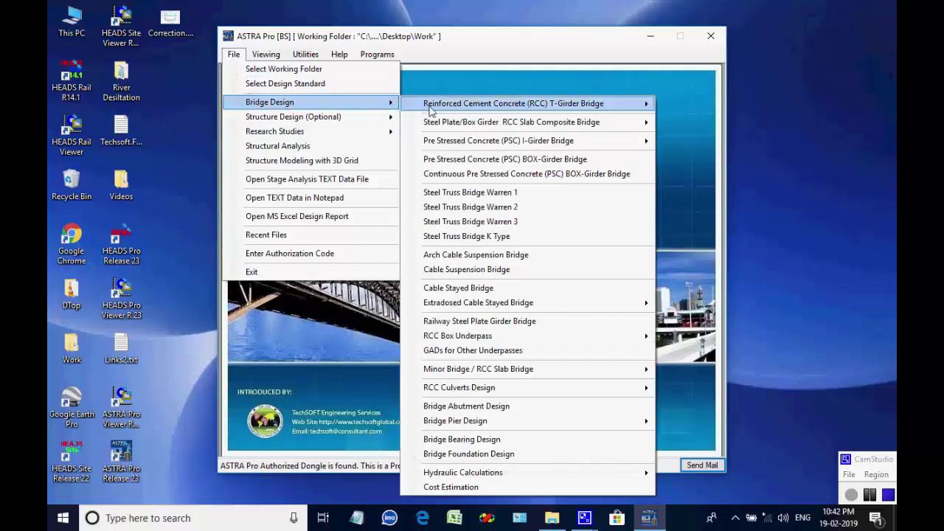
left_click(530, 194)
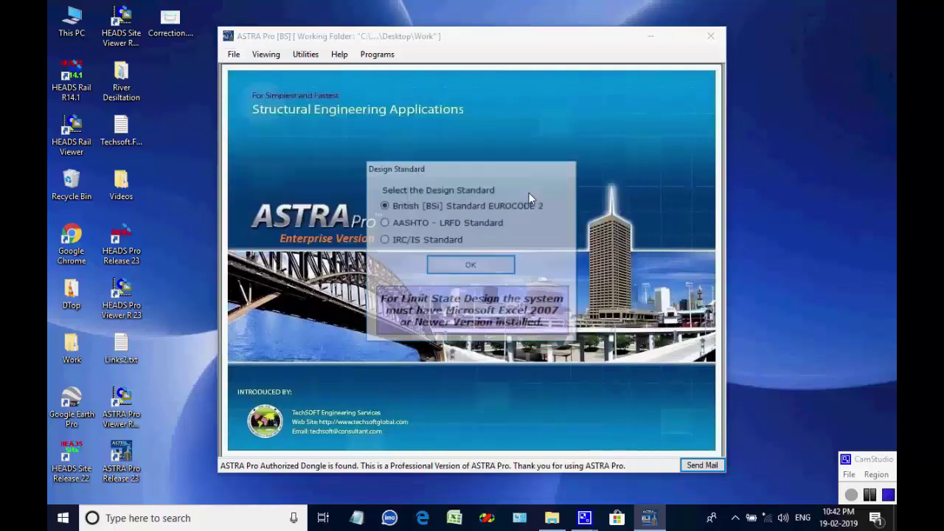
left_click(384, 240)
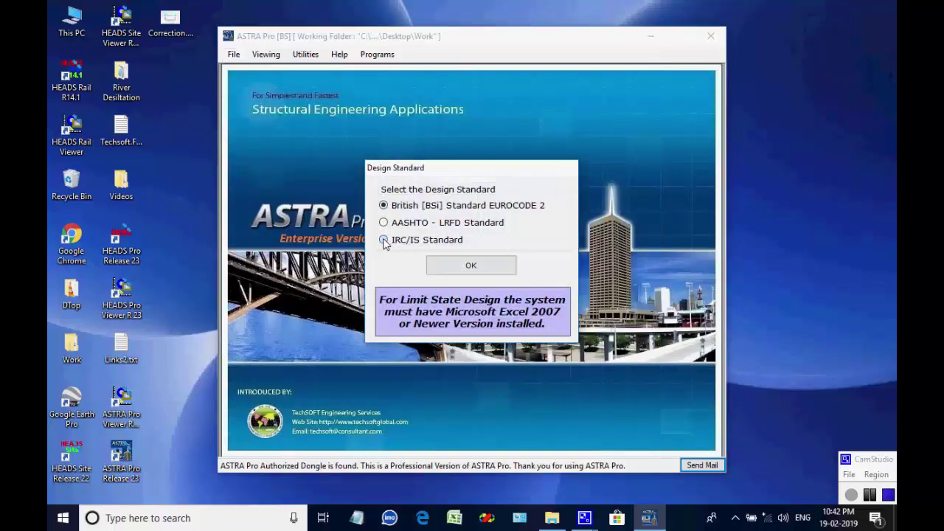
left_click(471, 266)
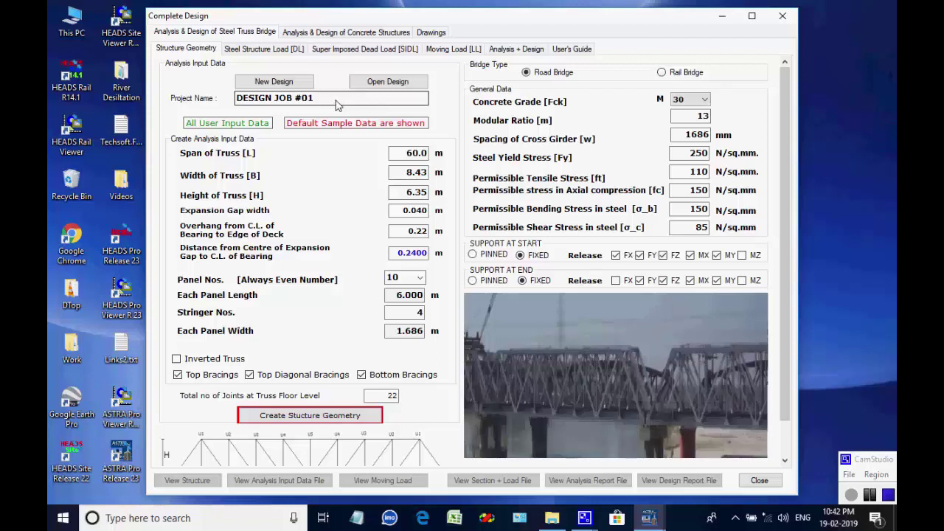
- Create a new design project named DESIGN JOB #01
left_click_drag(336, 105, 226, 103)
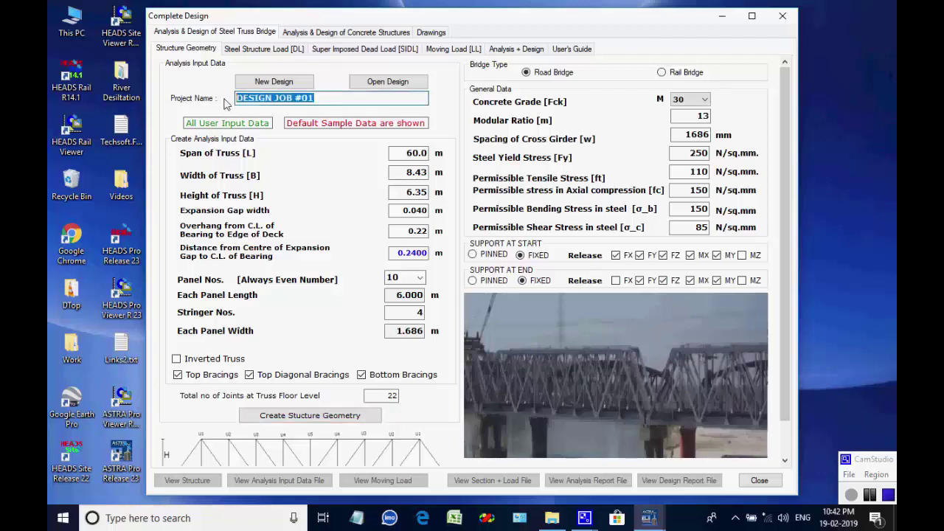
left_click(320, 102)
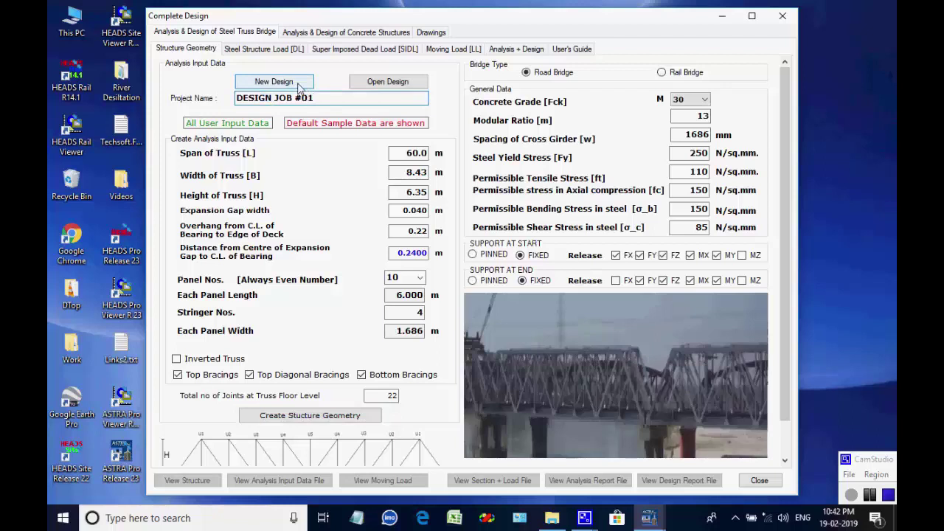
left_click(298, 87)
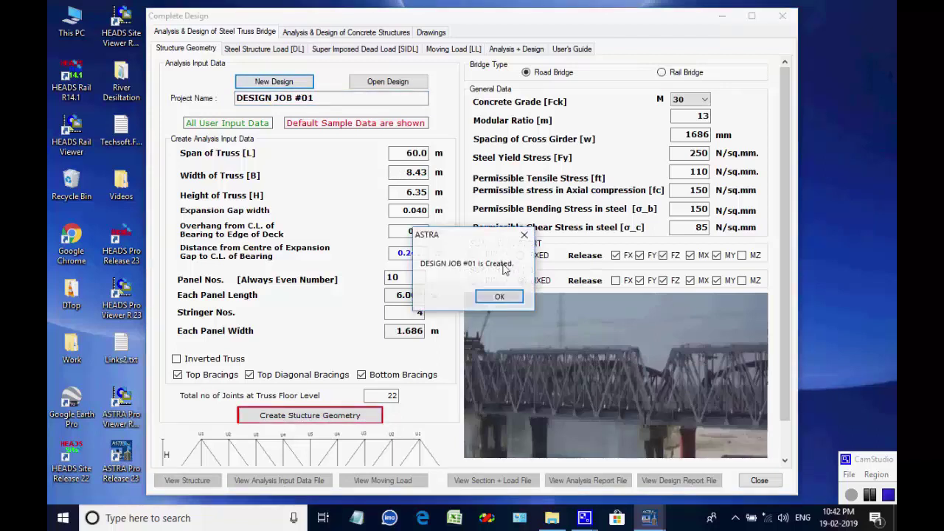
left_click(499, 296)
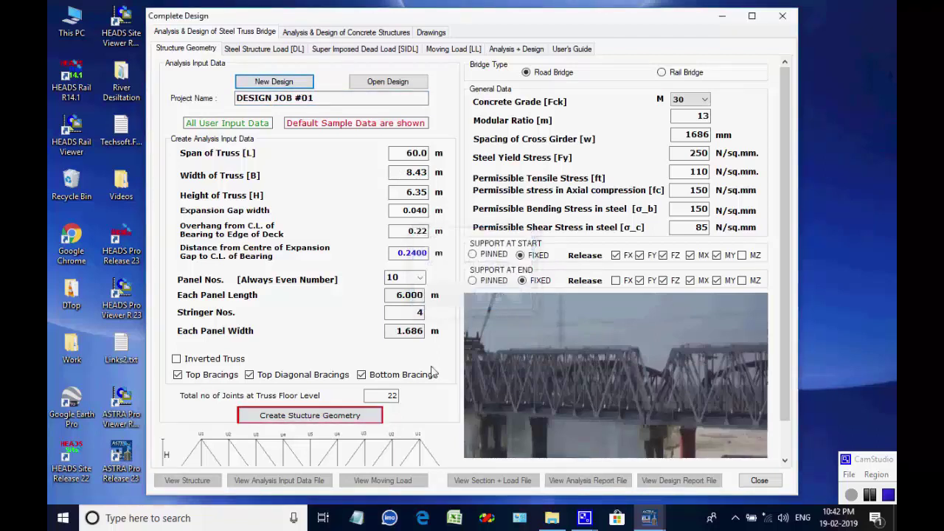
- Create the structure geometry from the default truss data and look over the inputs and truss diagram
left_click(325, 417)
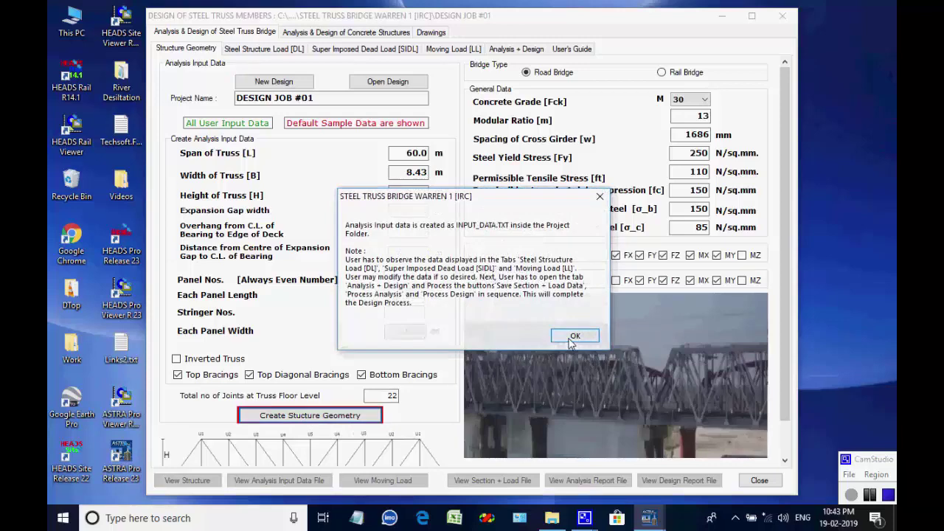
left_click(573, 336)
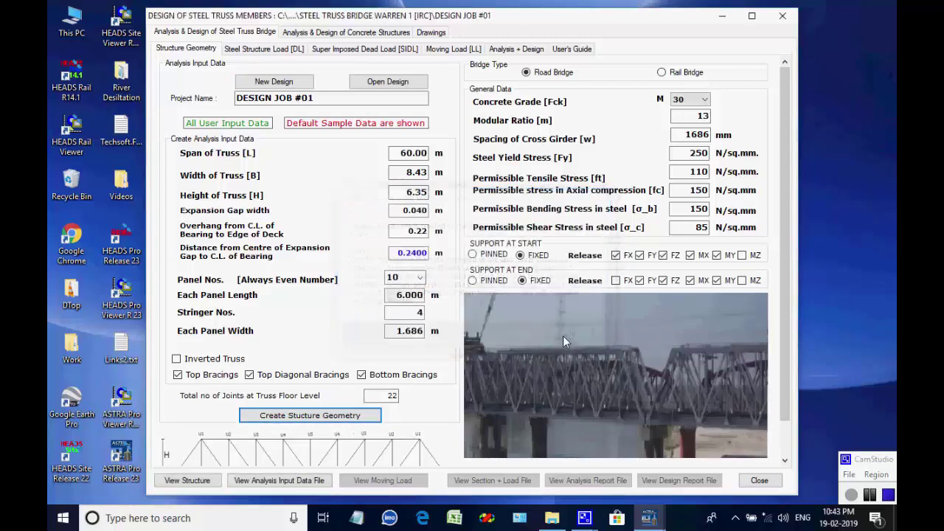
scroll(487, 256, "down", 1)
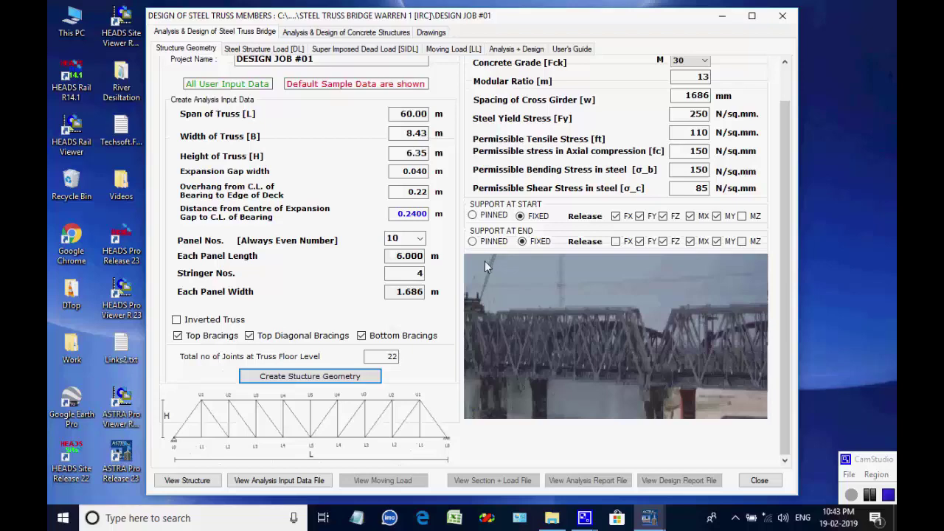
scroll(484, 260, "up", 1)
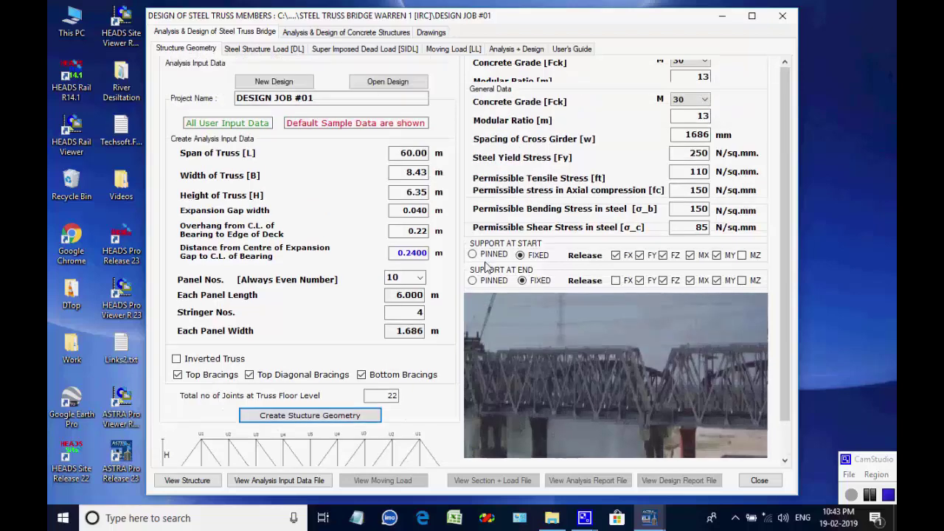
- Examine the member groups and total structure weight in the steel structure dead load data
left_click(261, 48)
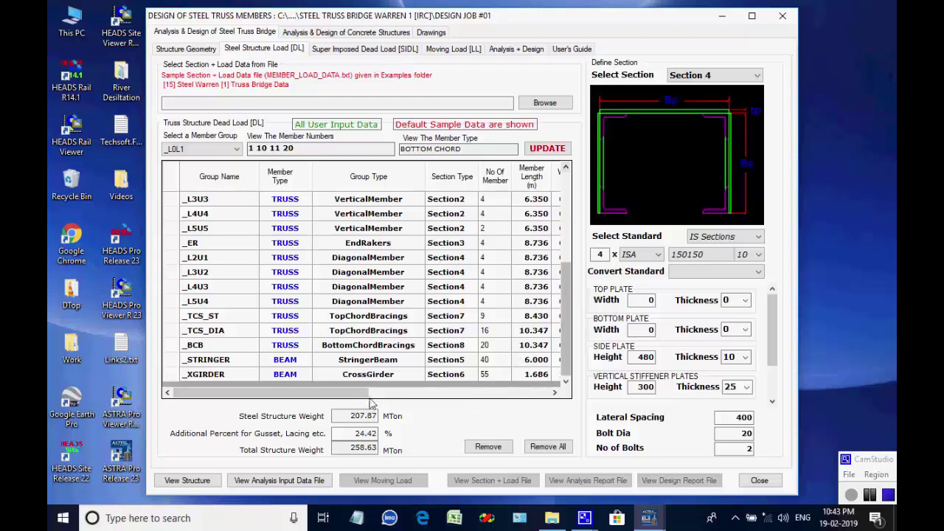
left_click_drag(370, 393, 328, 396)
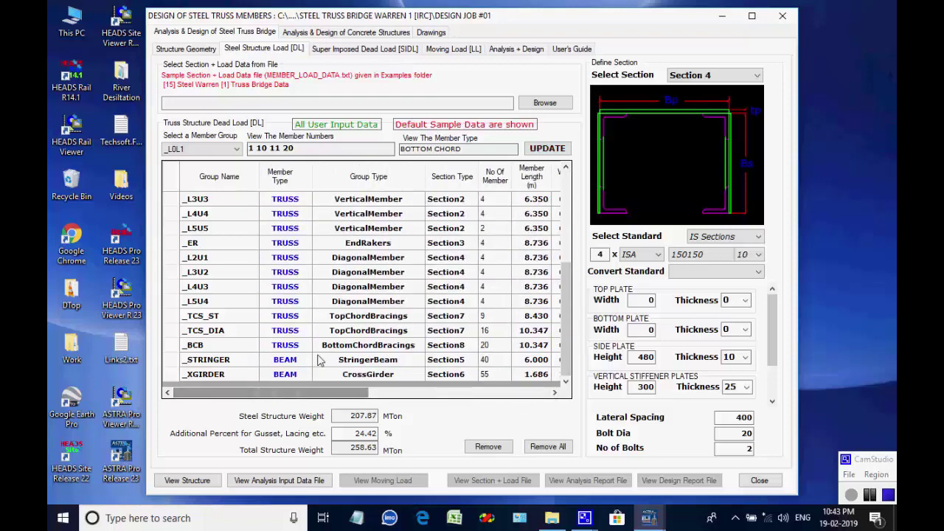
left_click(348, 449)
left_click_drag(348, 451, 376, 452)
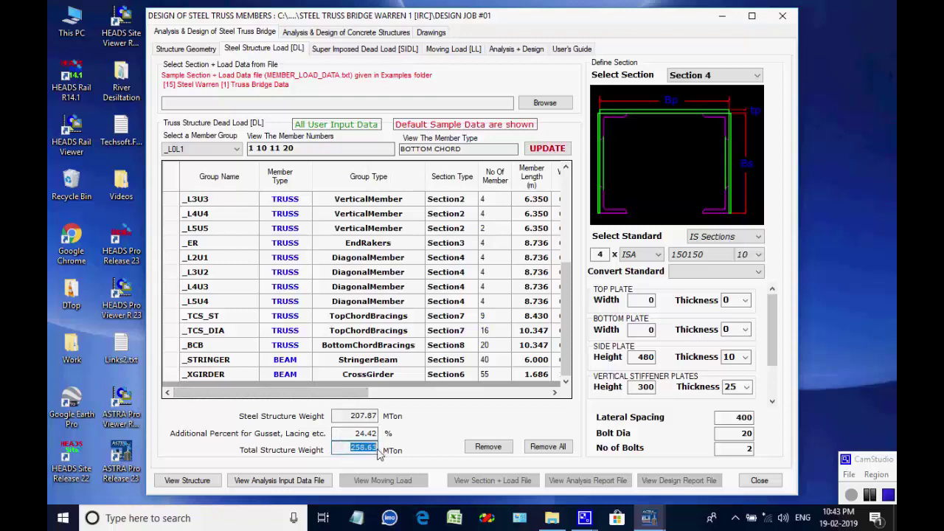
left_click(377, 451)
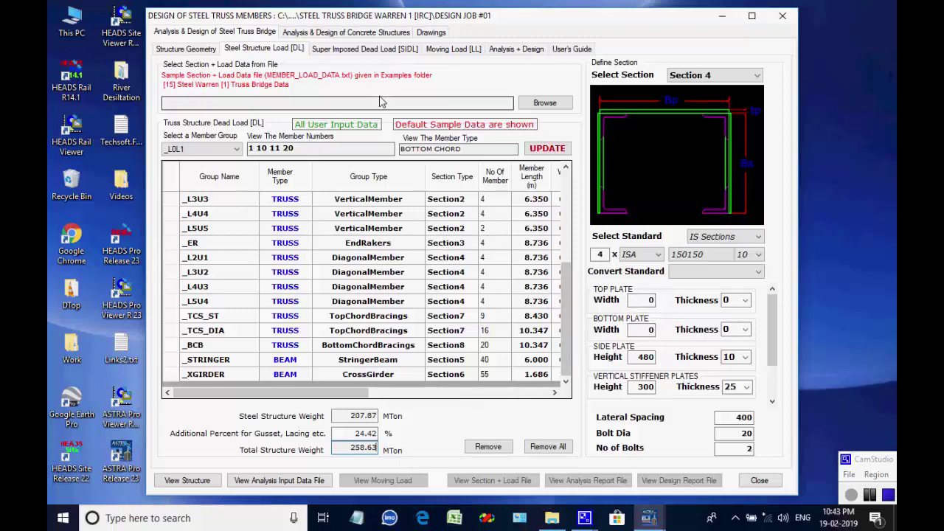
- Inspect the section standard, ISA angle size and thickness choices for Section 4, keeping size 150150
left_click(759, 237)
left_click(760, 241)
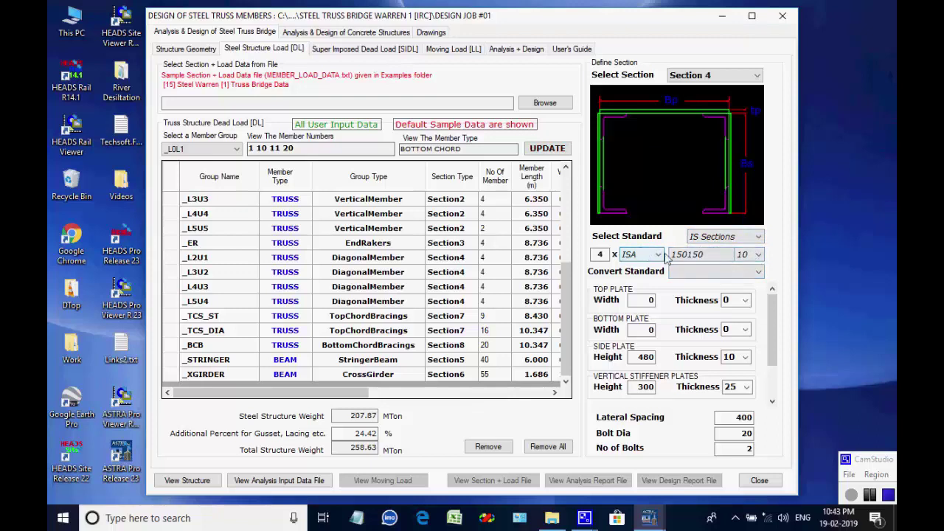
left_click(758, 255)
left_click(758, 256)
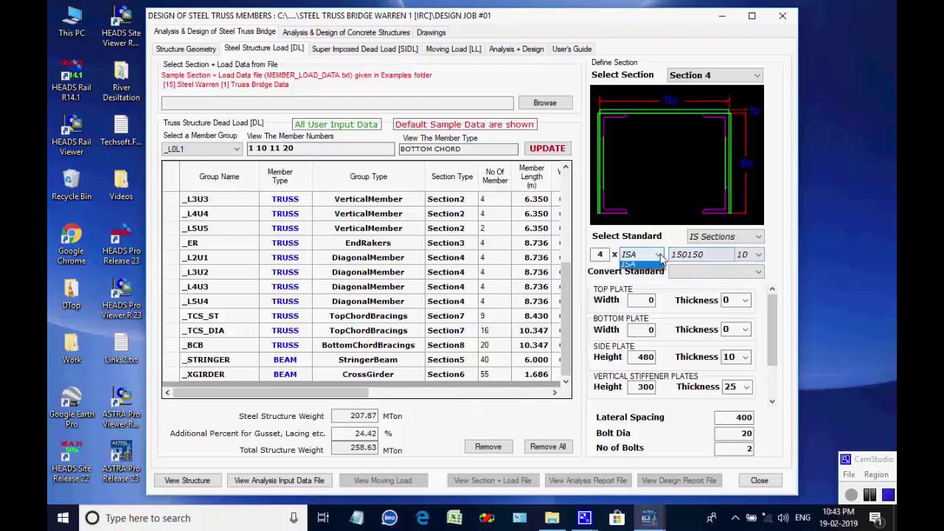
left_click(686, 256)
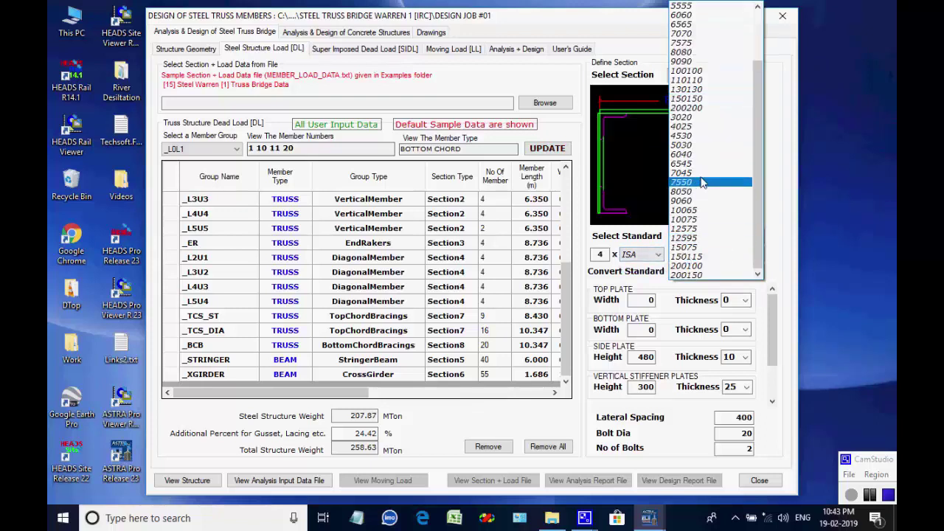
left_click(706, 100)
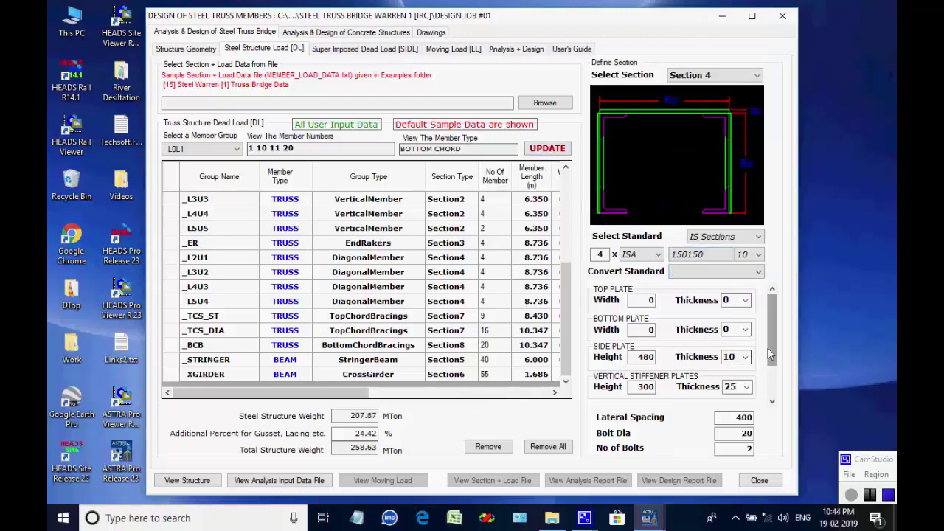
mouse_move(772, 355)
left_mouse_down()
mouse_move(772, 383)
mouse_move(768, 346)
left_mouse_up()
- Review the superimposed dead load items and the moving load definitions
left_click(344, 51)
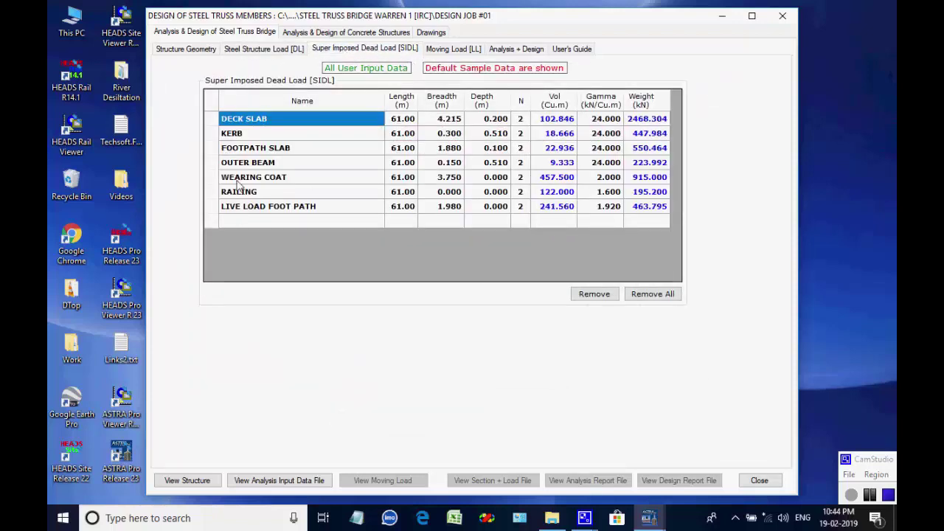
left_click(472, 52)
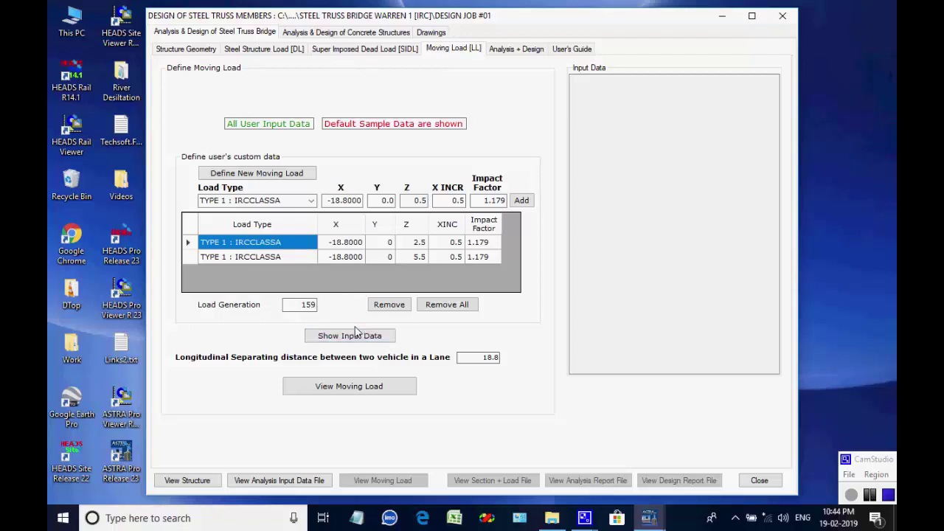
- Open the moving load viewer and expand the IRCCLASSA axle loads and both load start positions
left_click(340, 391)
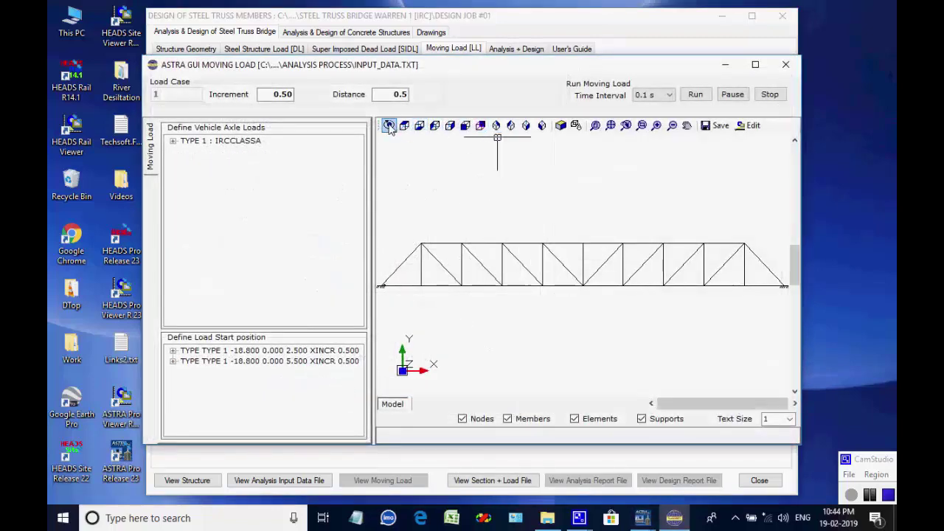
left_click(173, 141)
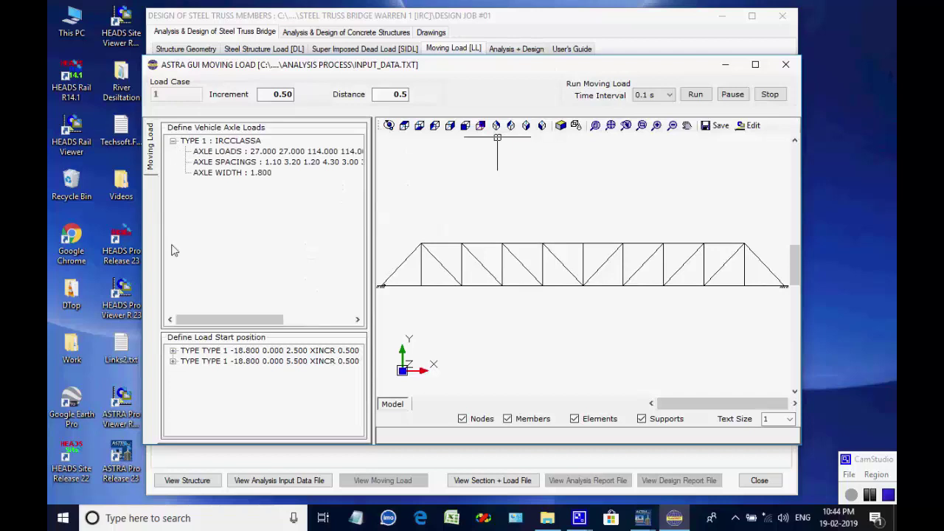
left_click(172, 351)
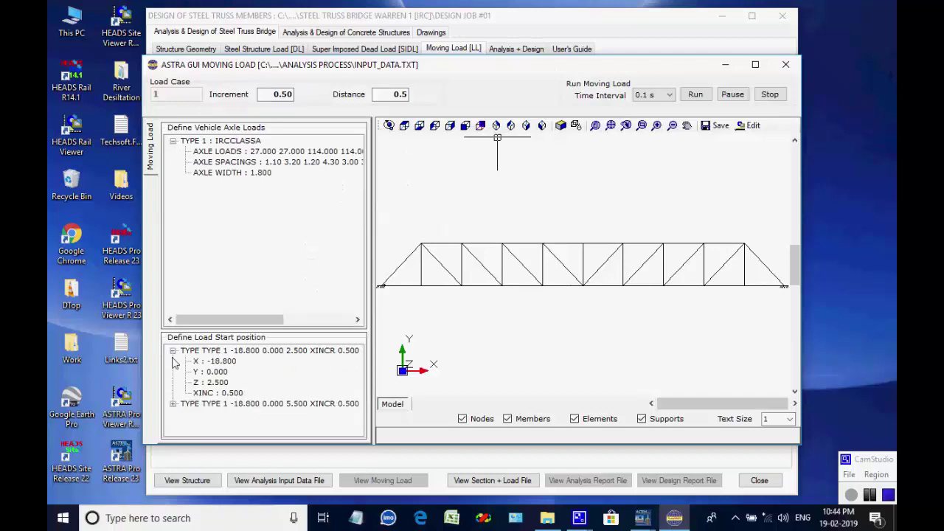
left_click(172, 404)
- Run the moving load simulation on the truss in a rotated 3D view, stop it and close the viewer
left_click(389, 127)
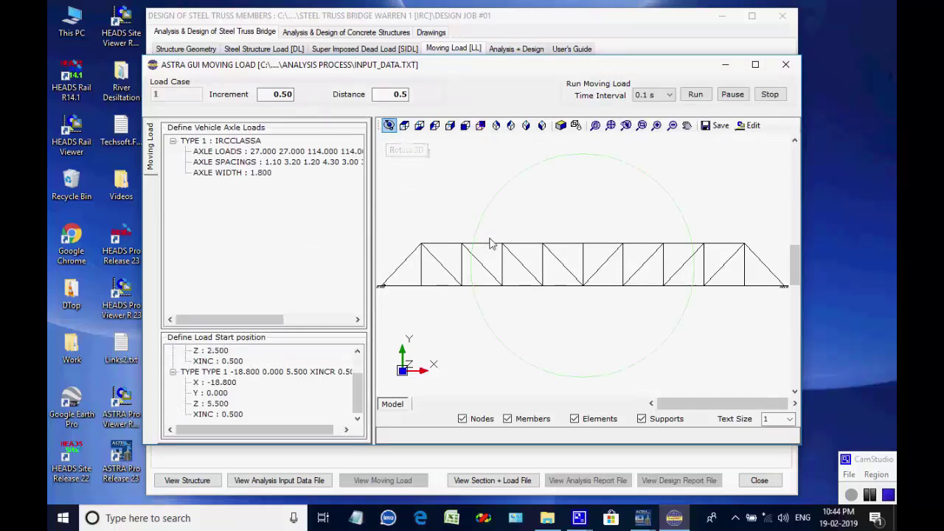
left_click_drag(531, 261, 542, 334)
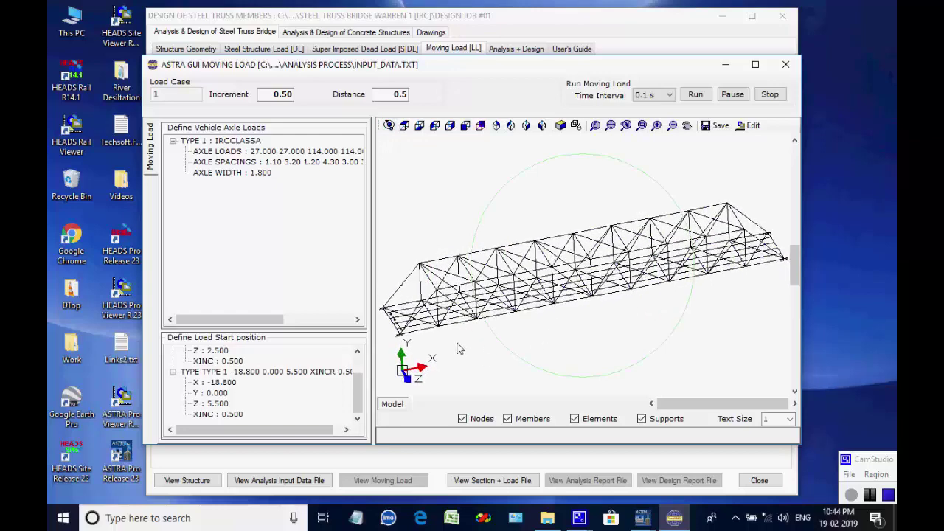
left_click(705, 99)
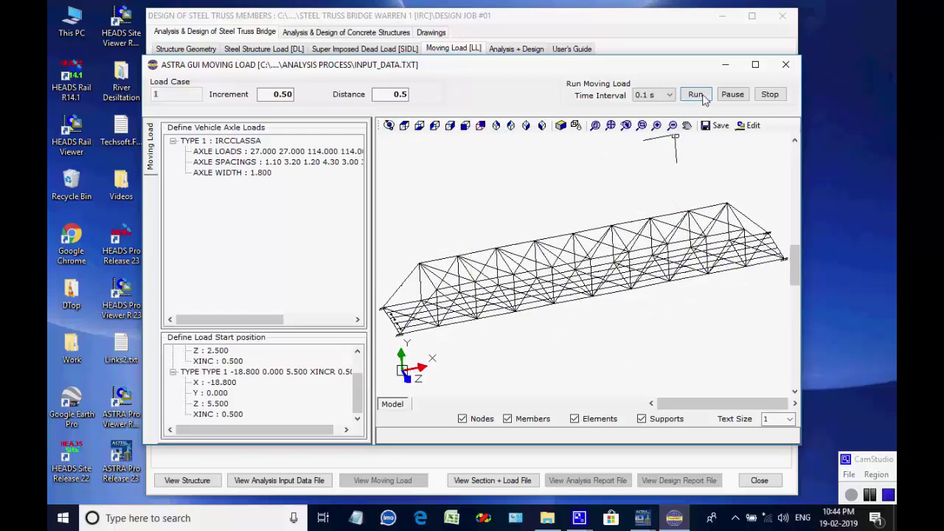
left_click(695, 94)
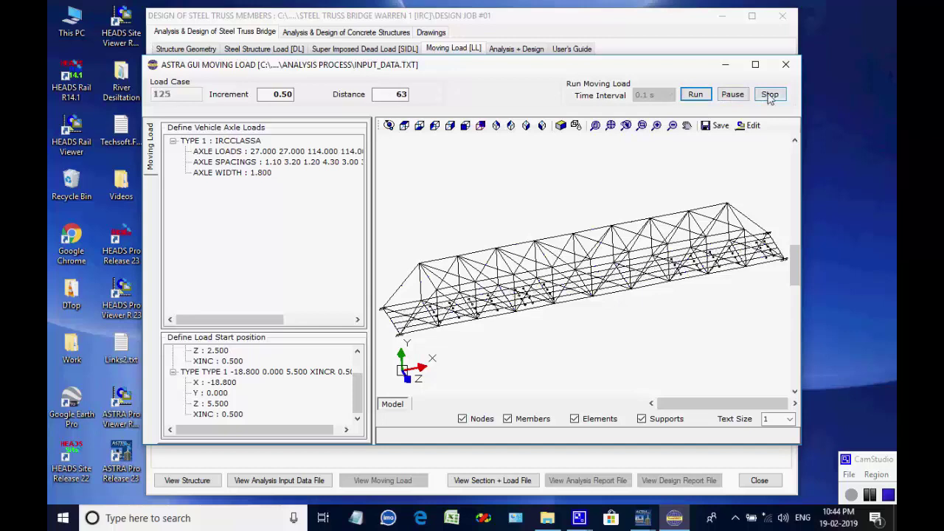
left_click(769, 95)
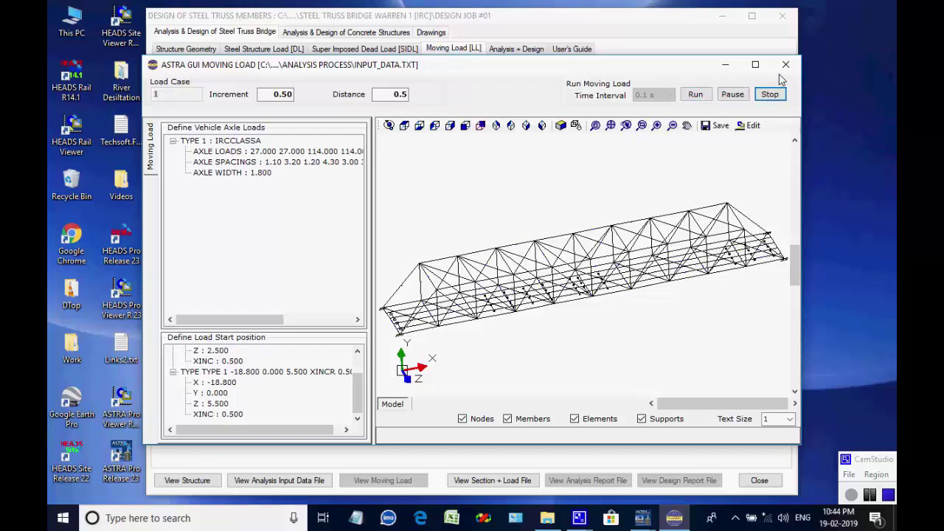
left_click(786, 65)
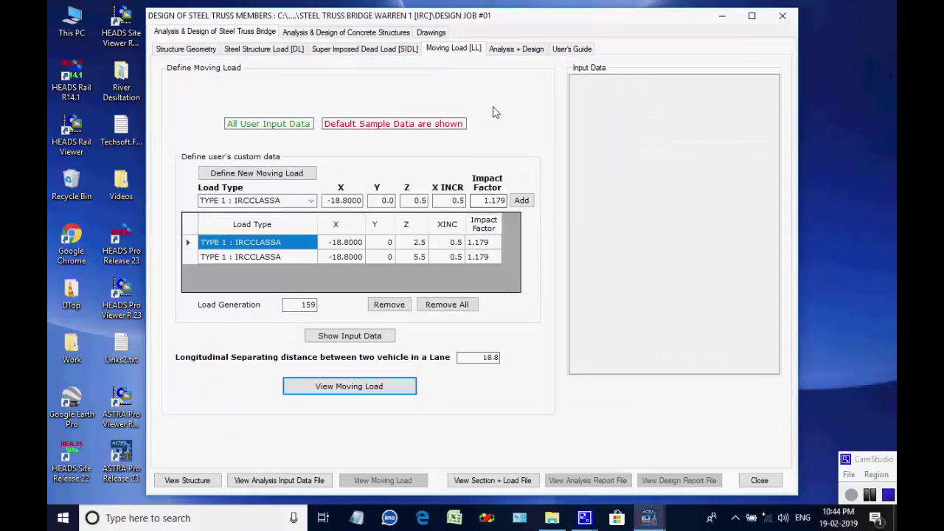
- Create the analysis data for the truss bridge with the DL, SIDL and LL loads applied
left_click(515, 48)
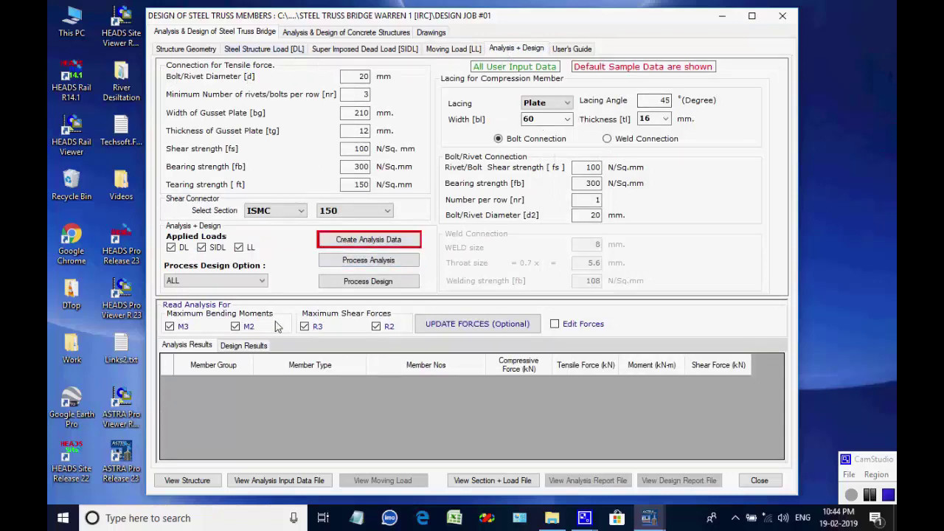
left_click(367, 241)
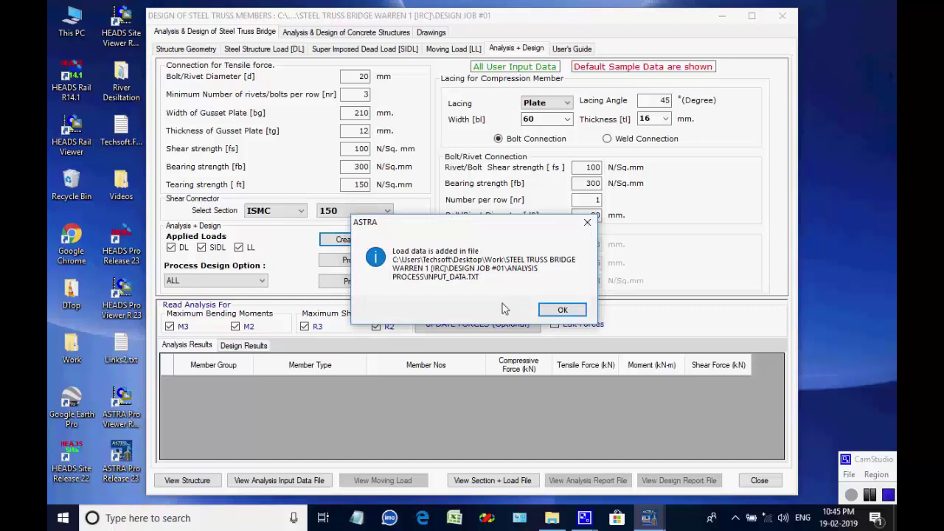
left_click(559, 310)
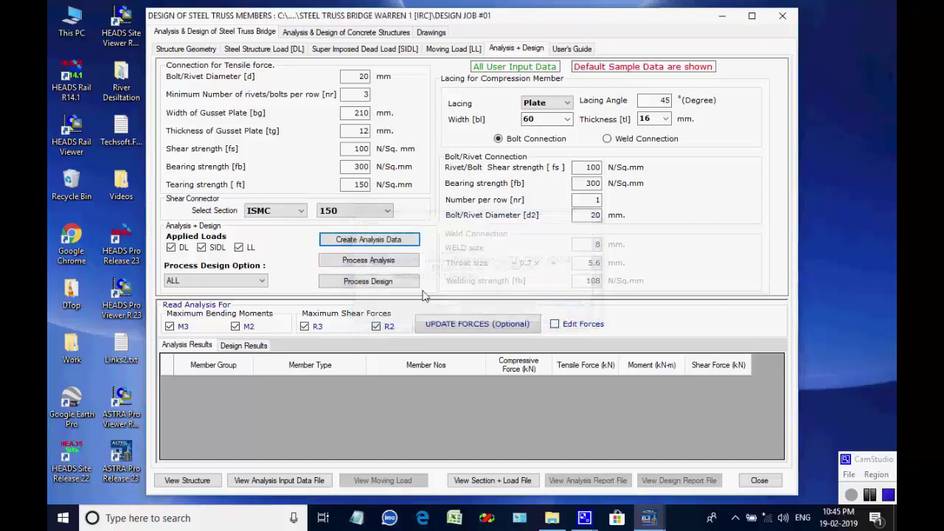
- Process the truss analysis for all moving load cases and read in the analysis results
left_click(378, 269)
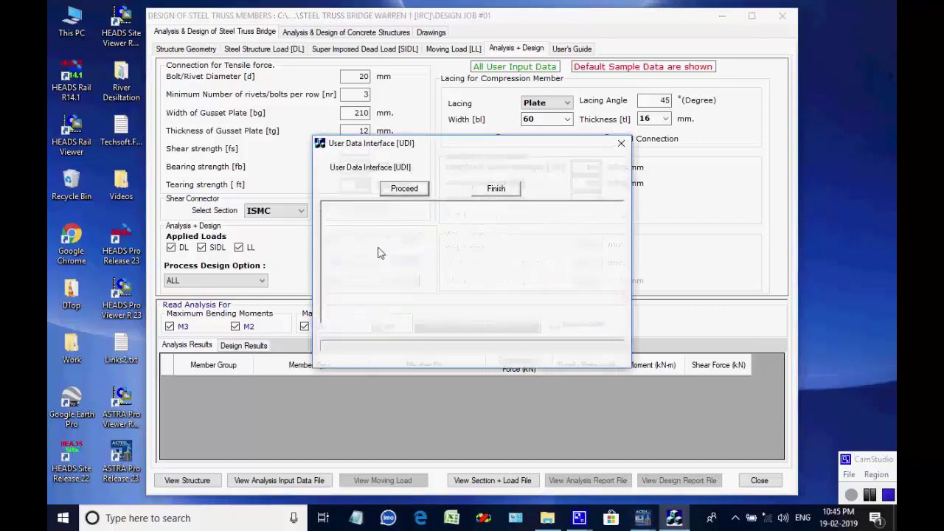
left_click(404, 191)
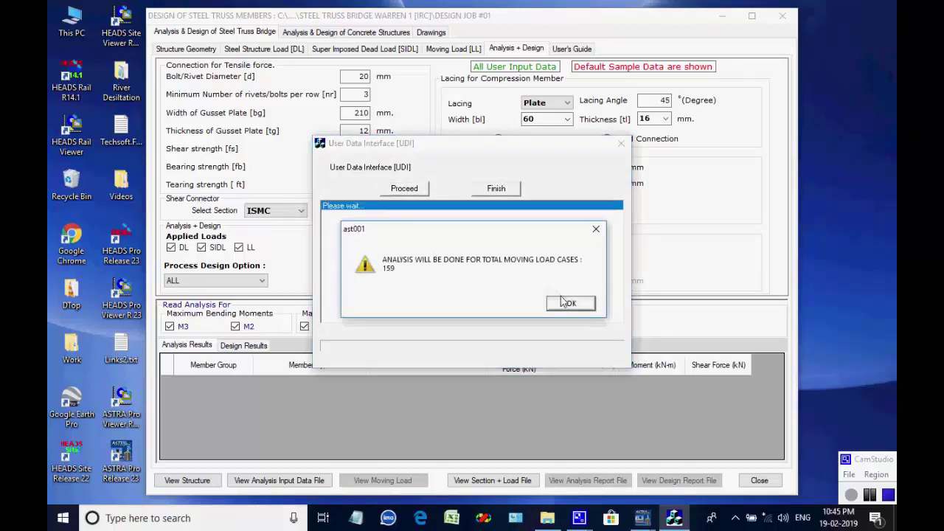
left_click(568, 304)
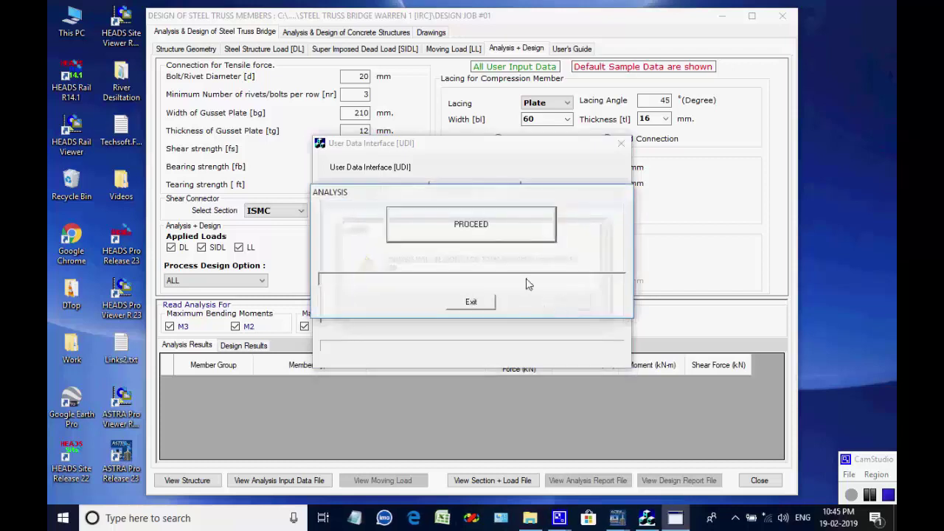
left_click(495, 239)
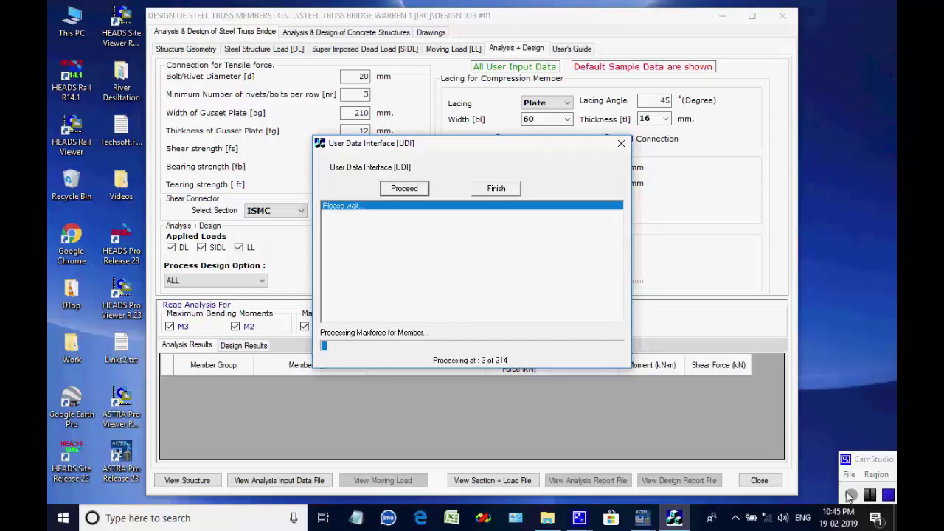
left_click(869, 498)
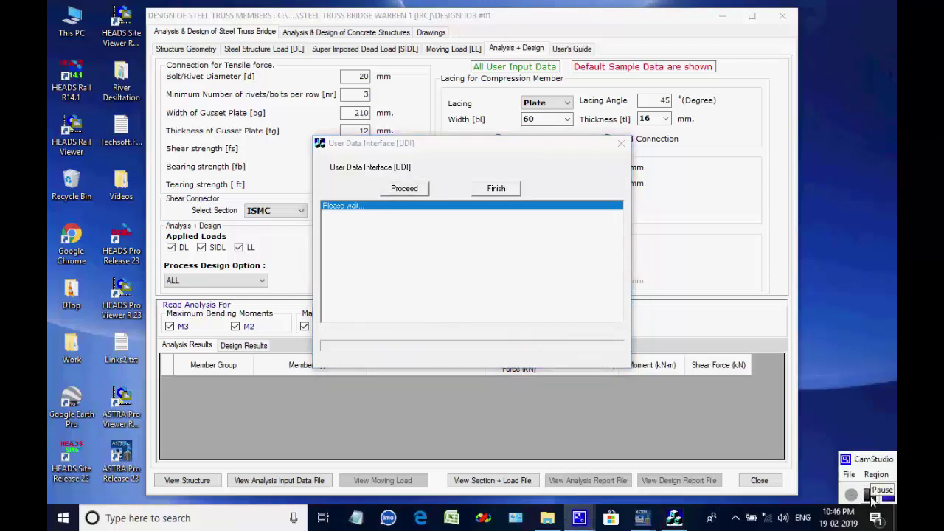
left_click(570, 312)
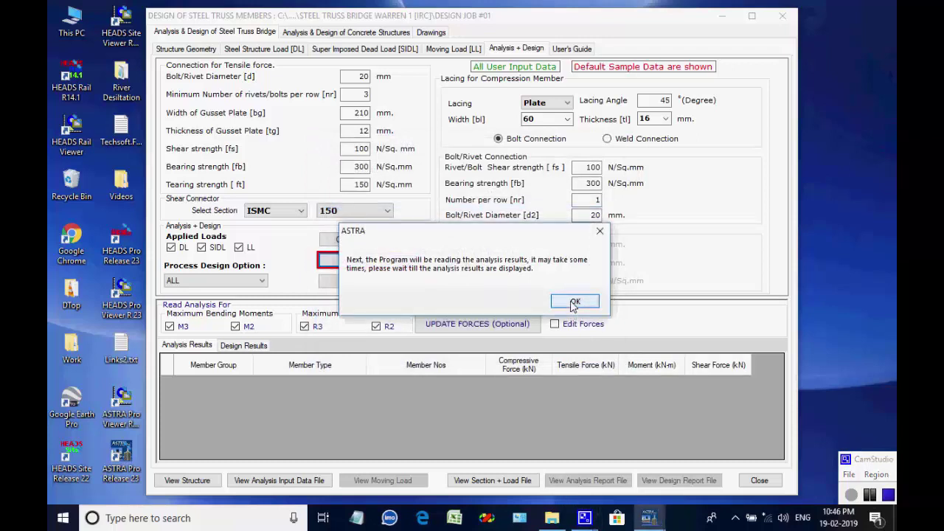
left_click(573, 303)
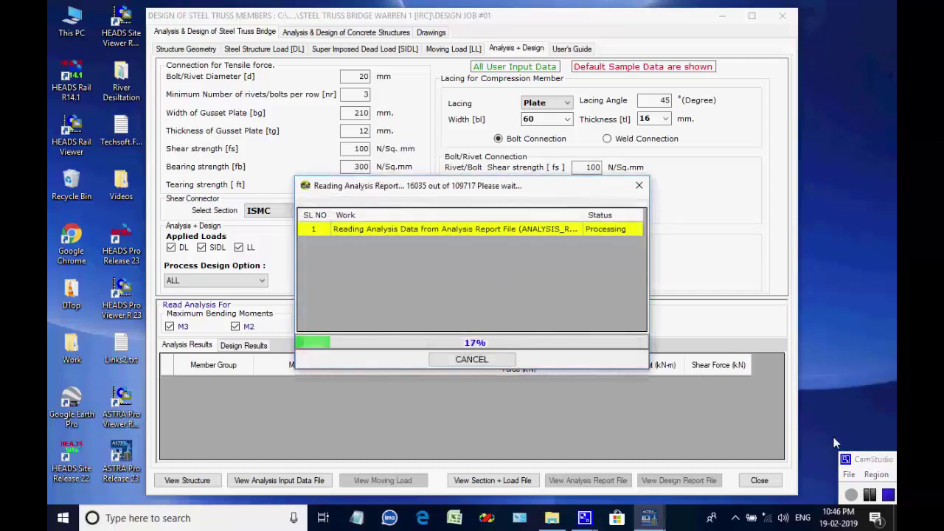
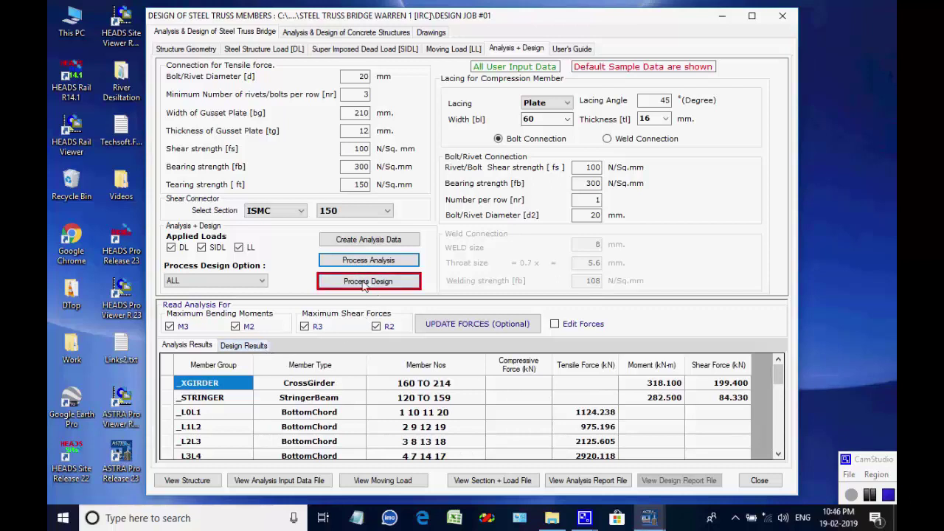
- Process the member design with the ALL option and open the design report file
left_click(352, 285)
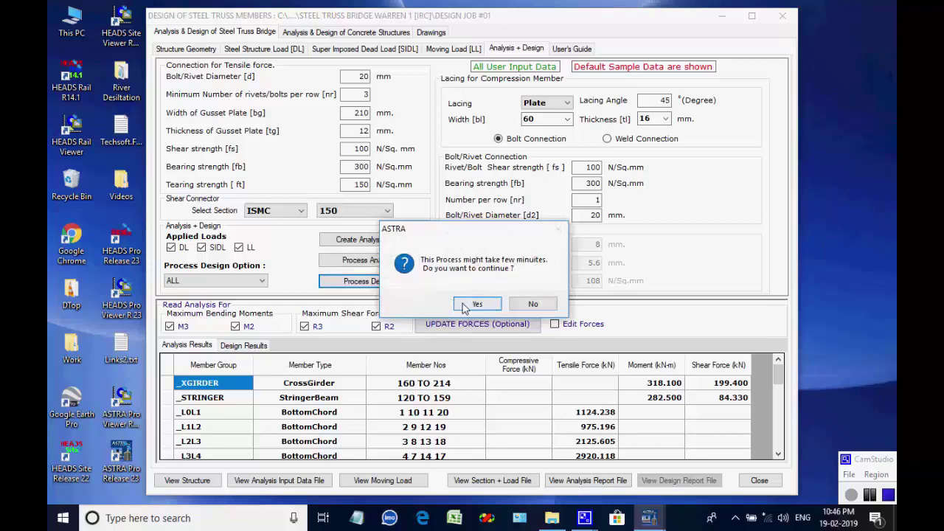
left_click(466, 305)
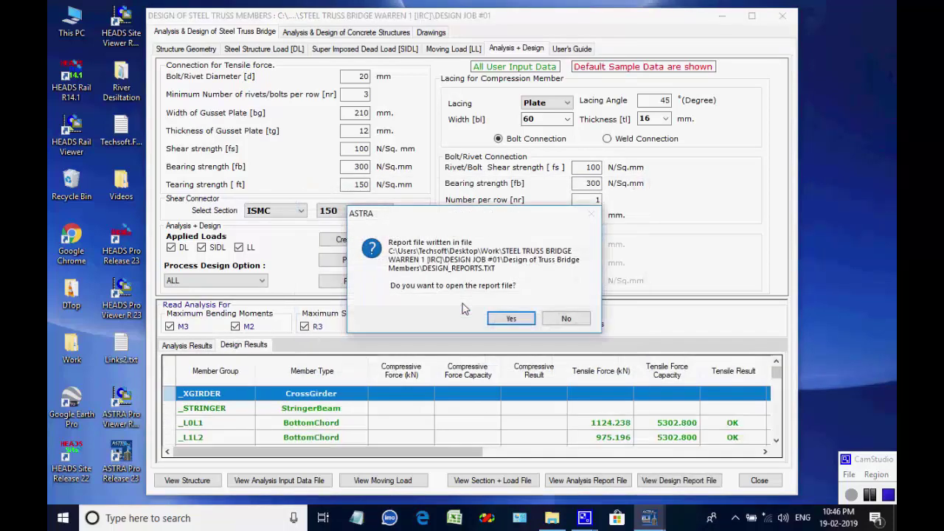
left_click(508, 318)
- Review the report's general input data and the bottom chord designs in Steps 6 and 7, and close the report
scroll(682, 189, "down", 15)
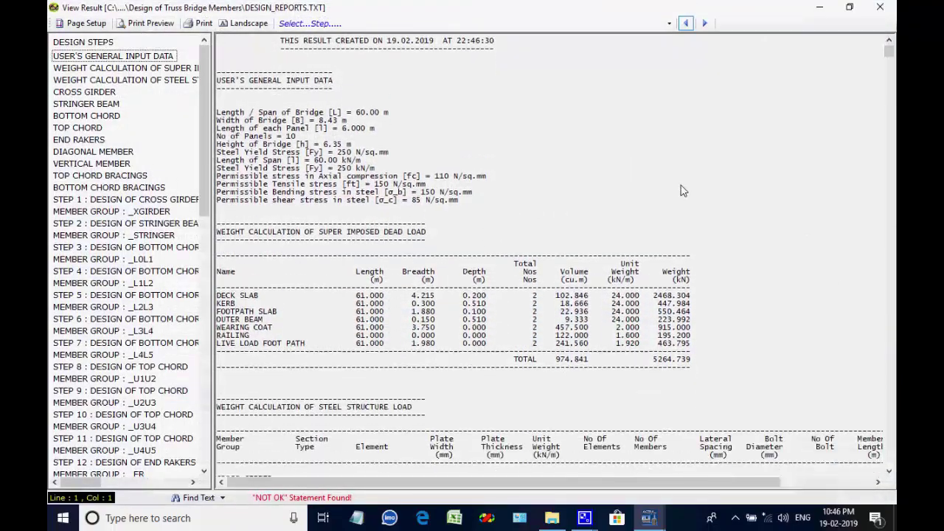
mouse_move(889, 61)
left_mouse_down()
mouse_move(889, 469)
mouse_move(888, 45)
left_mouse_up()
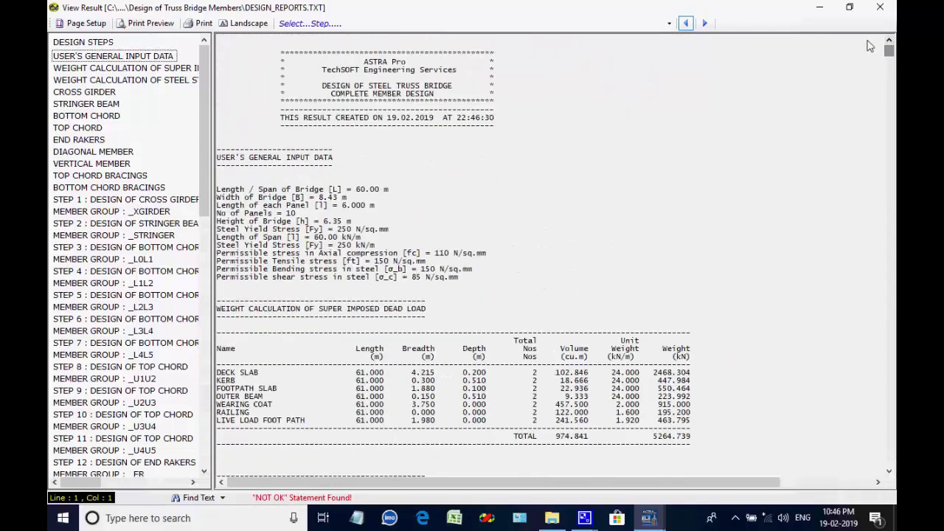
left_click(154, 322)
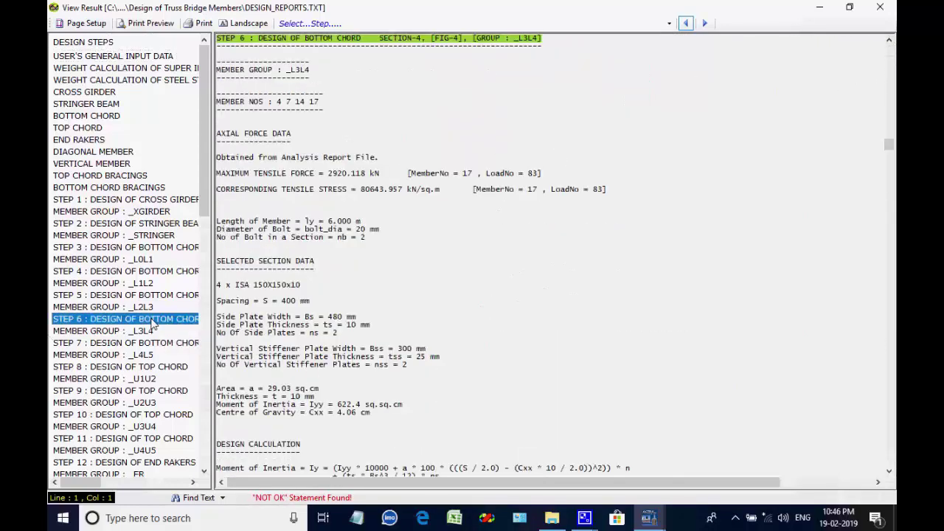
left_click(151, 343)
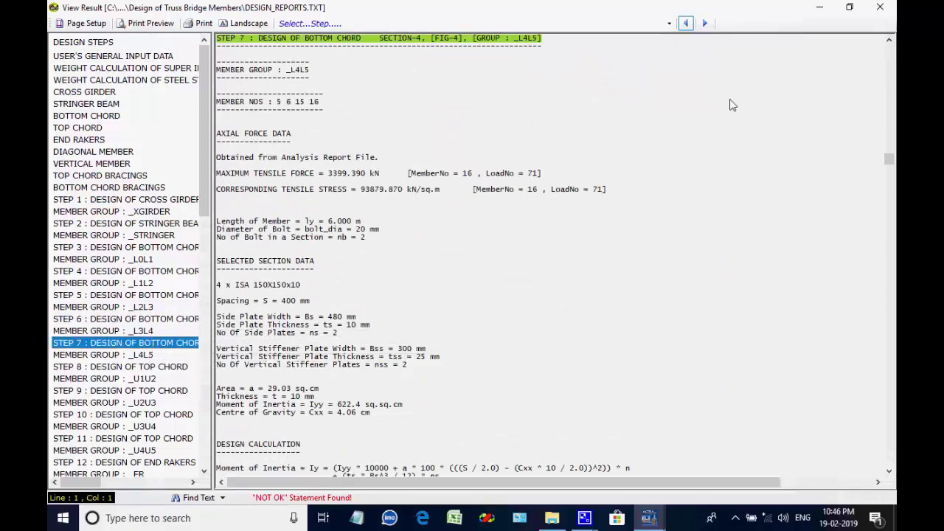
left_click(880, 7)
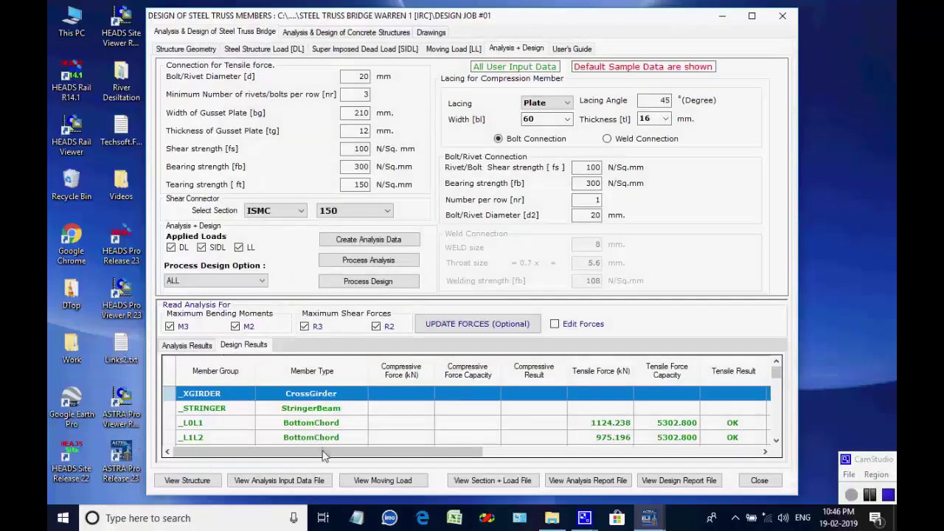
- Change the _STRINGER group's beam section to ISMB 300 in the steel structure load data and update the member sections
left_click_drag(322, 455, 268, 480)
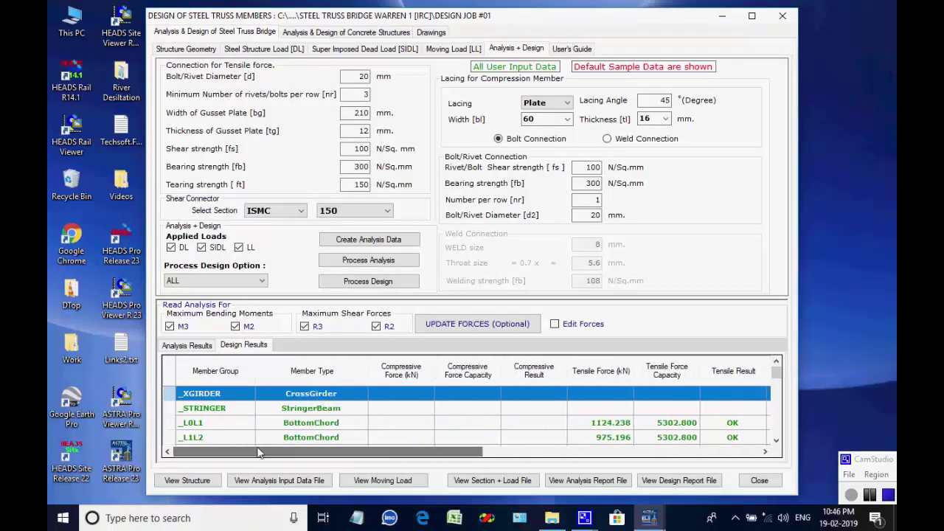
left_click(217, 411)
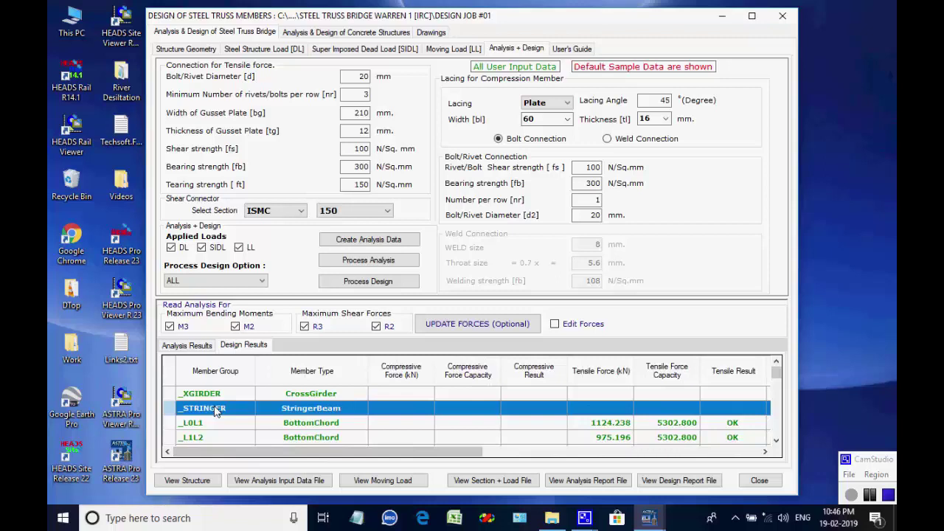
left_click(268, 52)
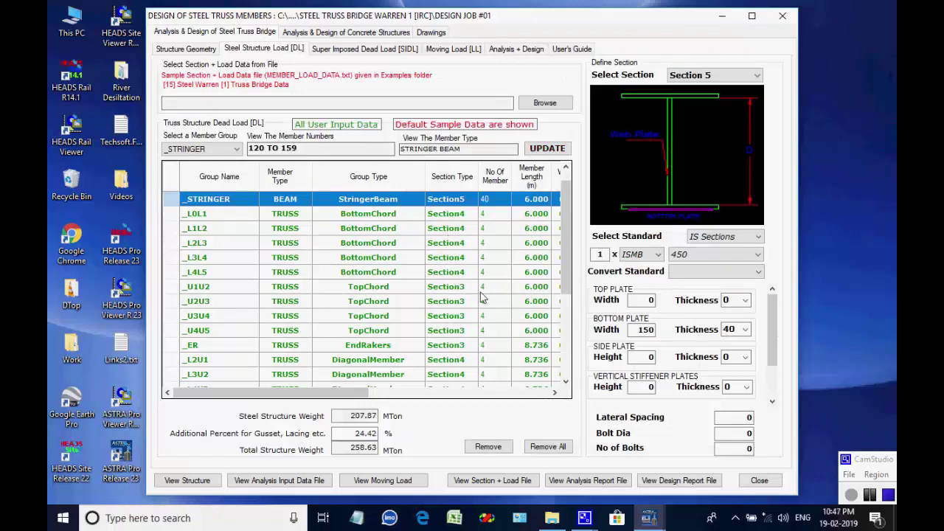
left_click(760, 254)
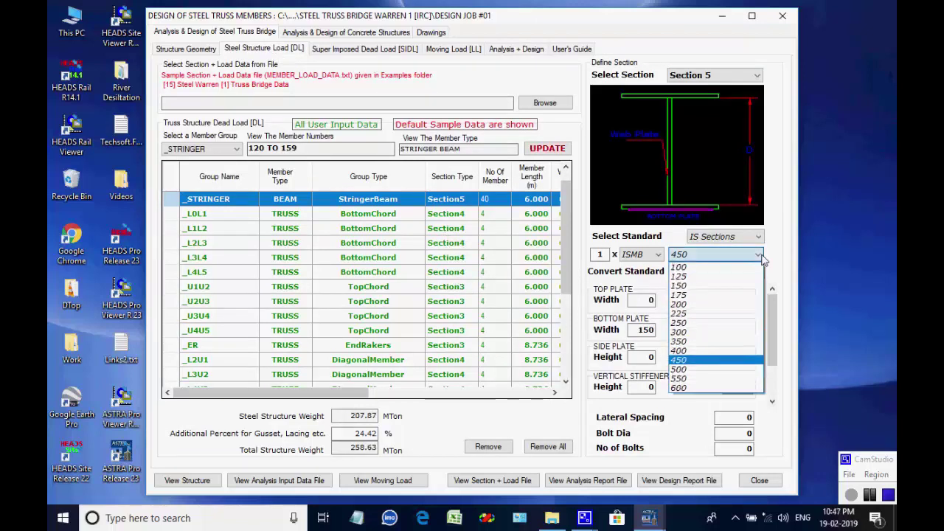
left_click(698, 332)
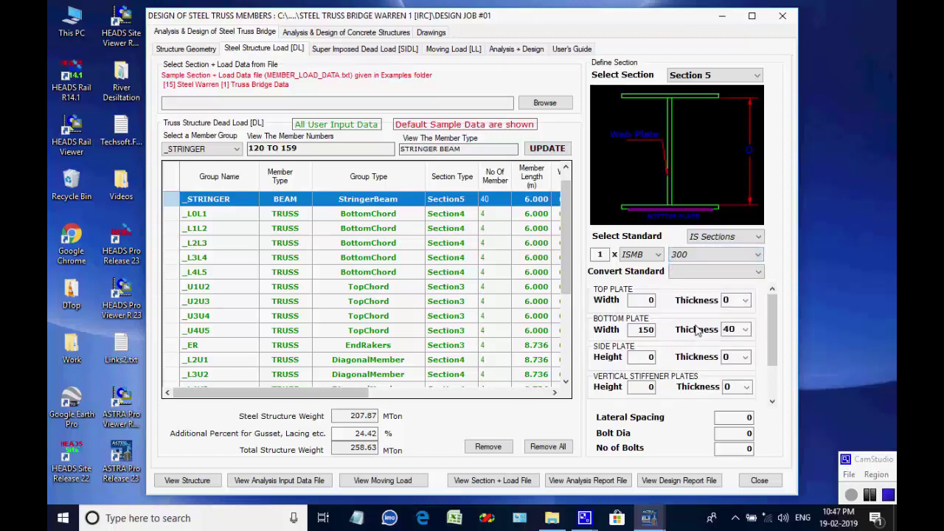
left_click(547, 149)
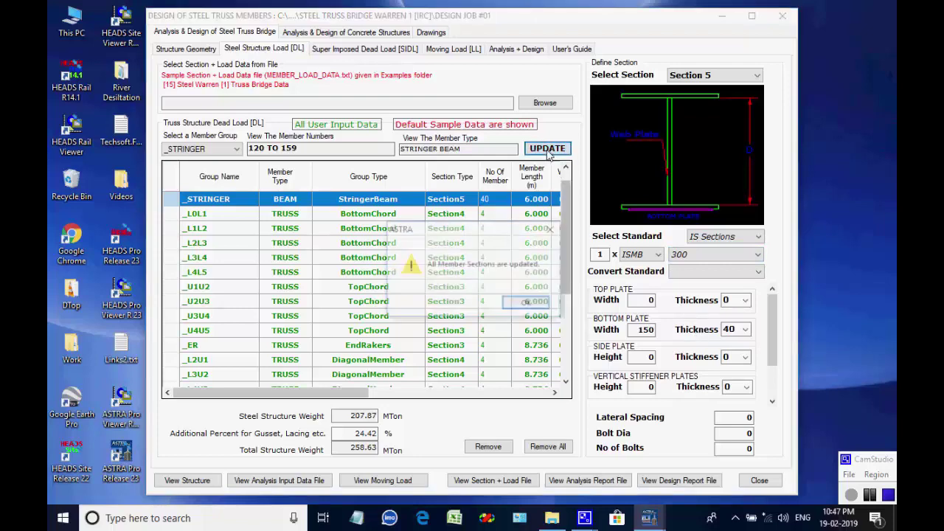
left_click(528, 302)
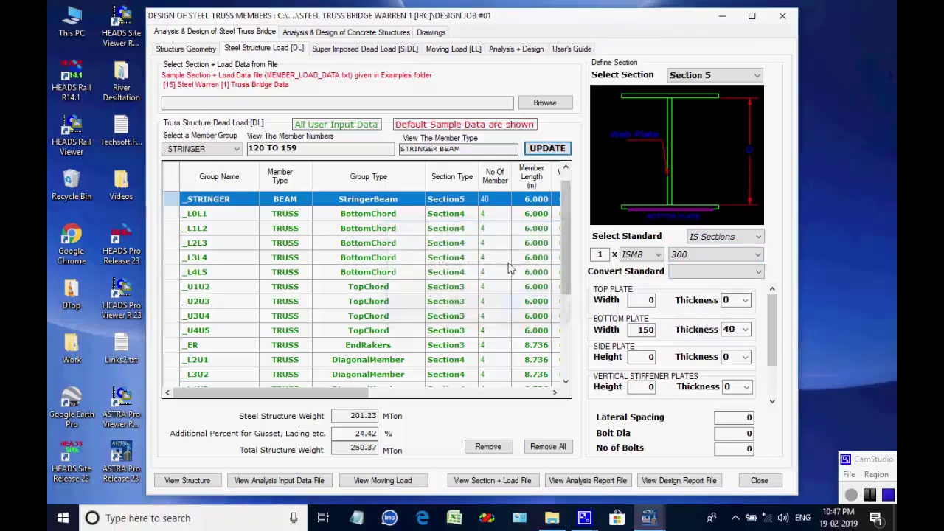
- Recreate the analysis data using the updated stringer section
left_click(514, 49)
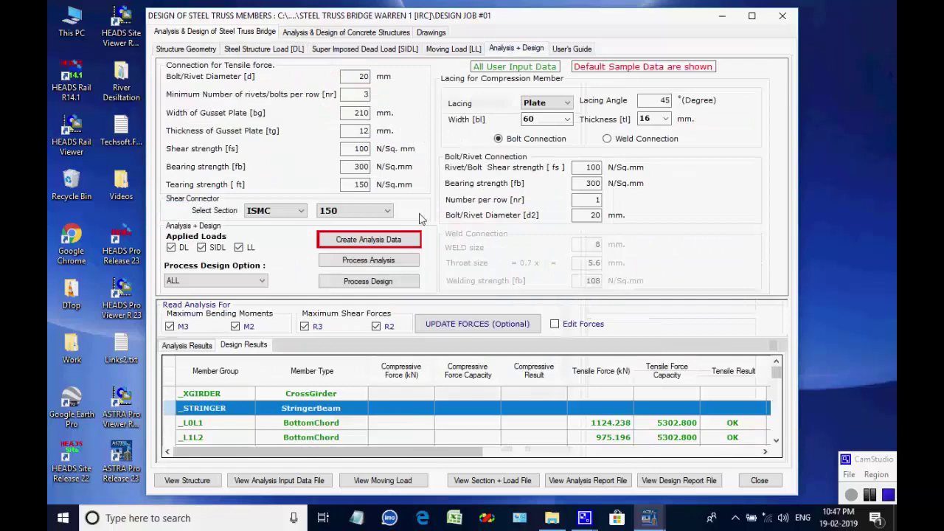
left_click(373, 240)
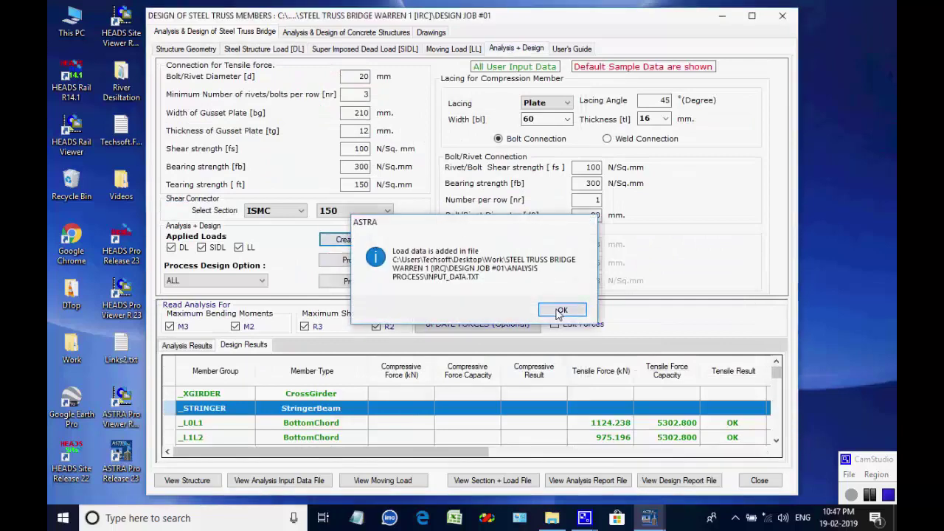
left_click(560, 313)
- Rerun the analysis for the revised truss and reload its member force results
left_click(383, 262)
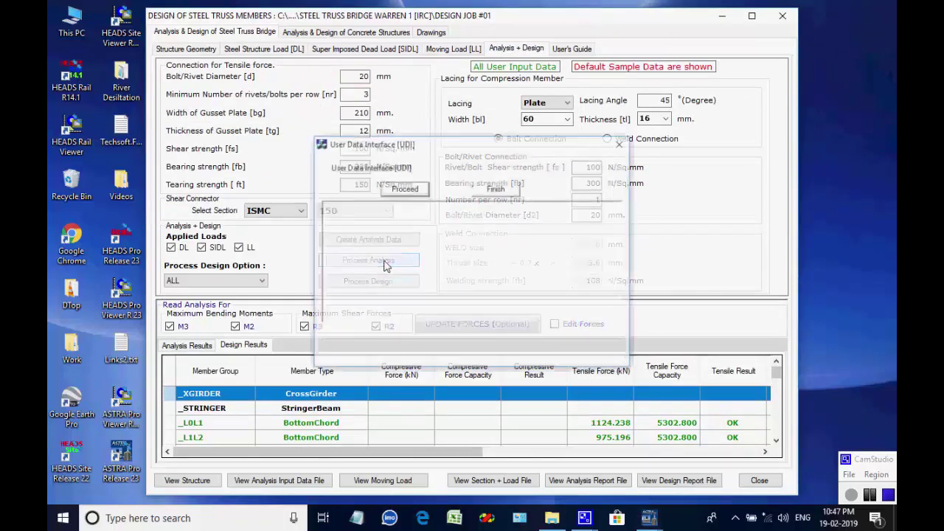
left_click(400, 190)
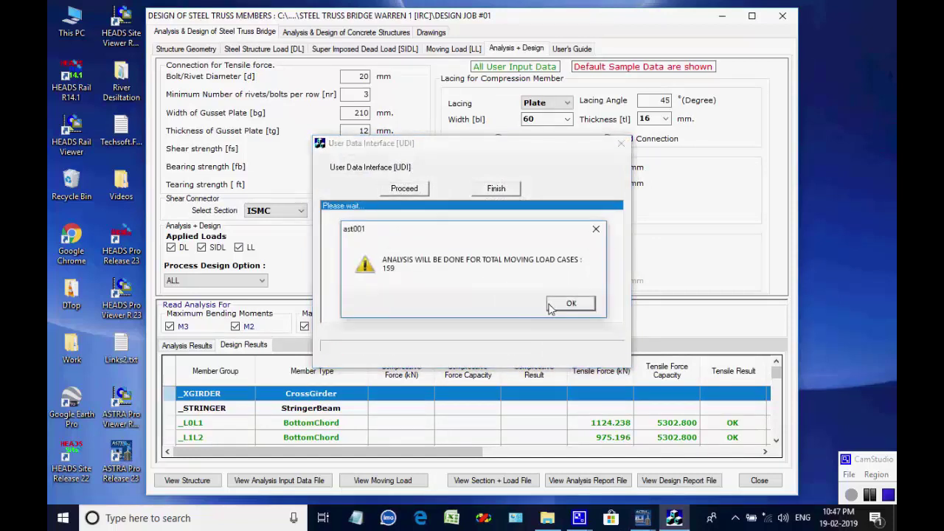
left_click(550, 307)
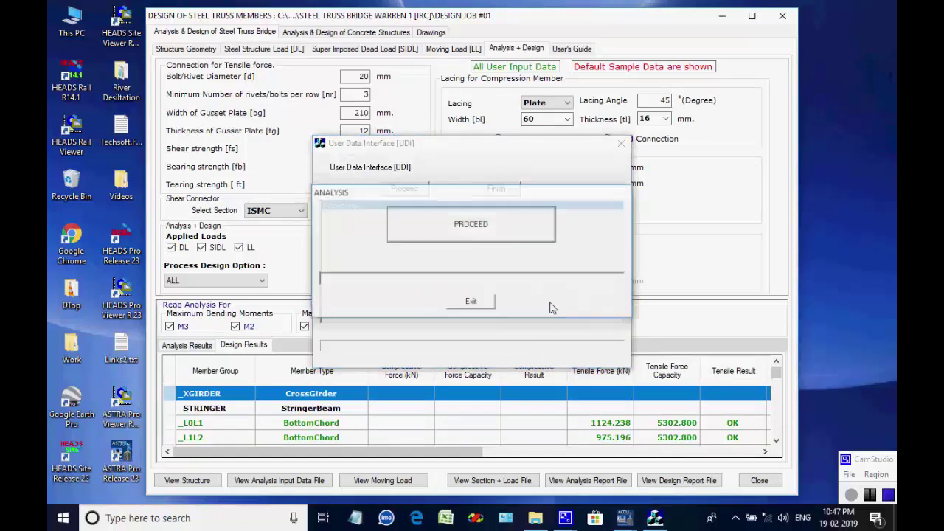
left_click(501, 236)
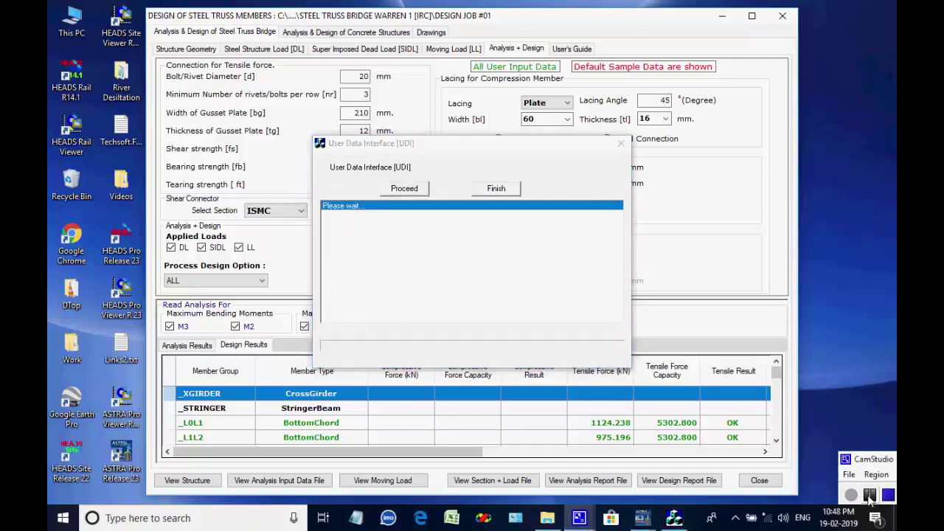
left_click(569, 310)
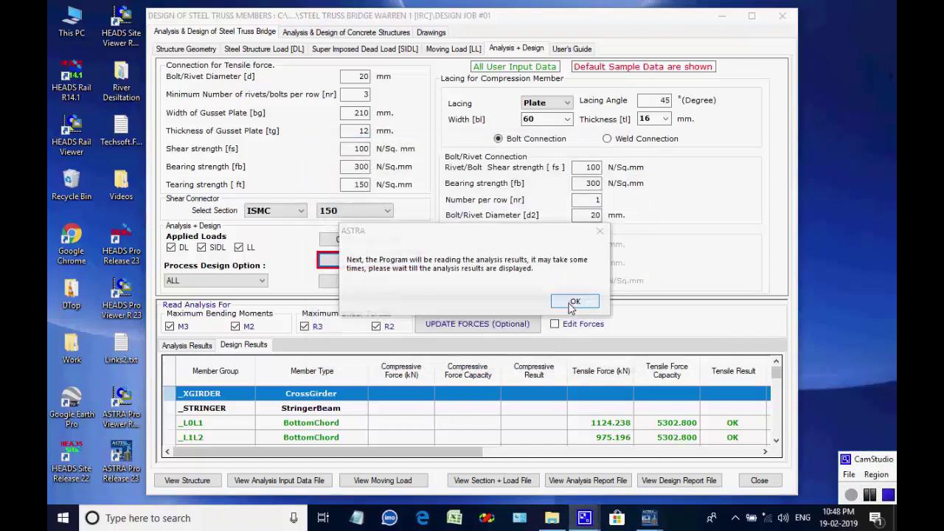
left_click(568, 302)
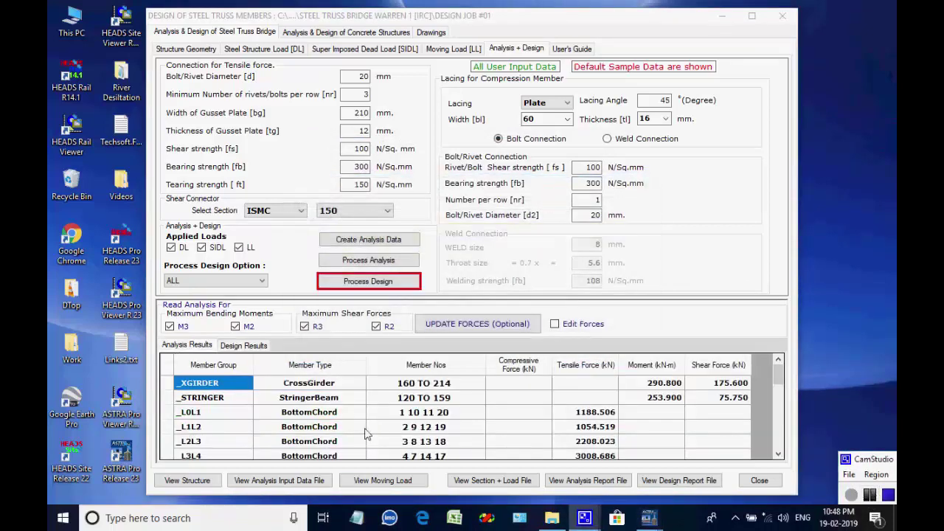
- Run the member design for all groups with the current stringer section, open the design report and close it
left_click(221, 347)
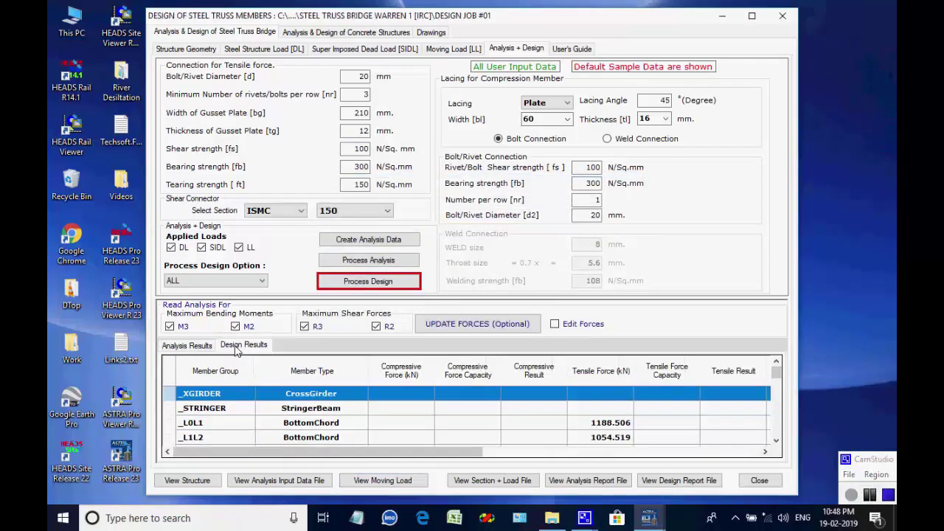
left_click(297, 410)
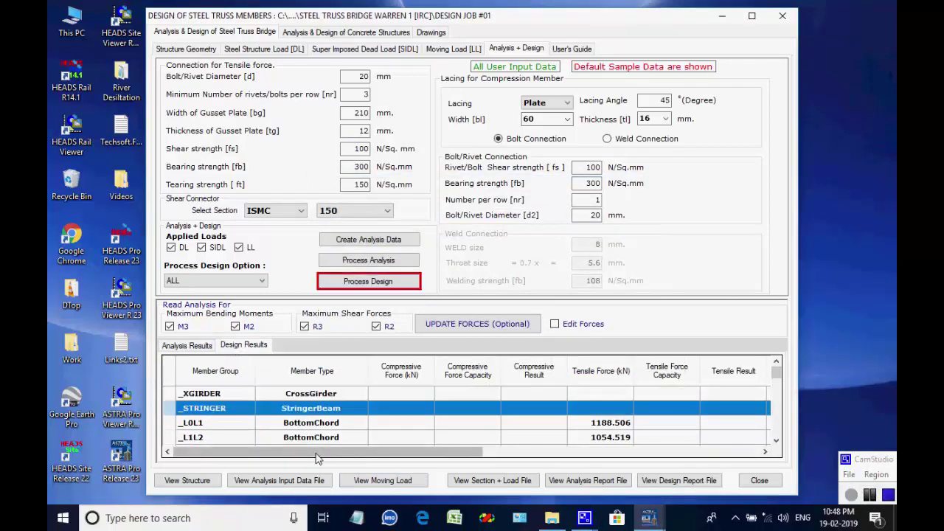
left_click_drag(322, 453, 209, 466)
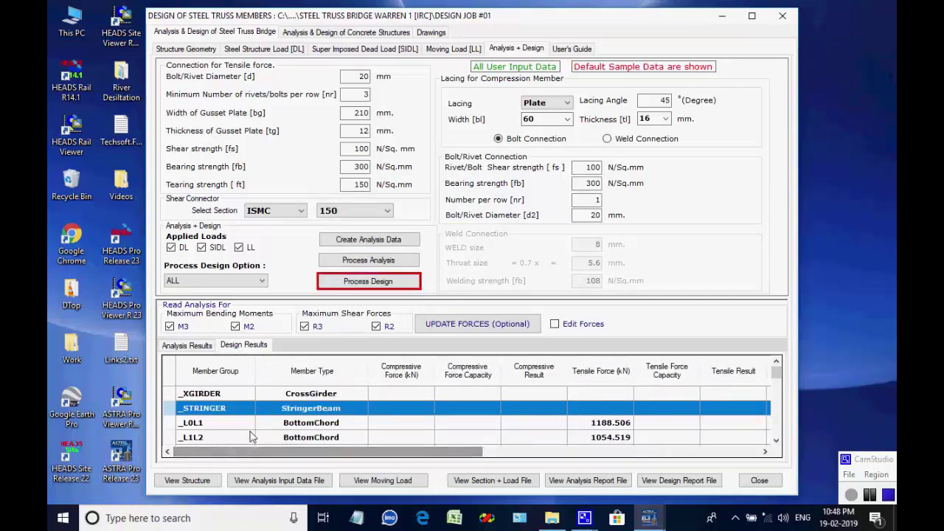
left_click(368, 281)
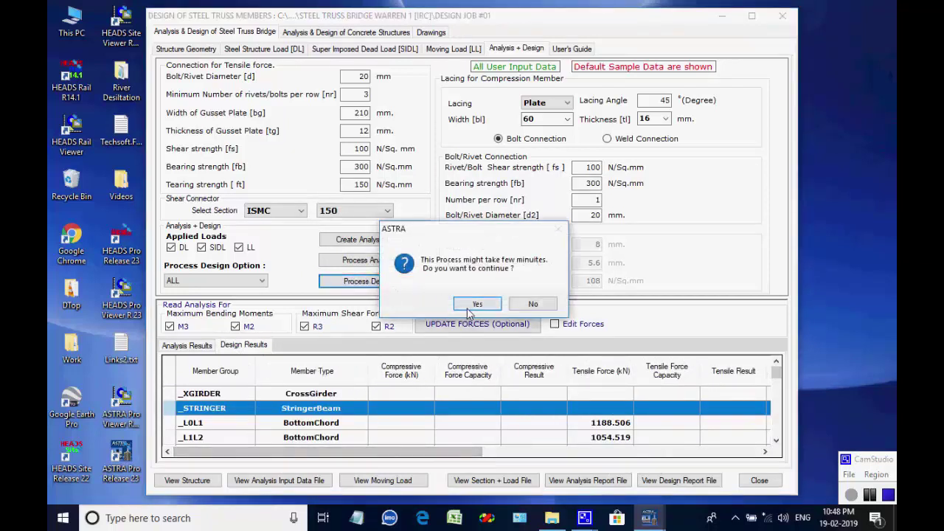
left_click(469, 310)
left_click(512, 309)
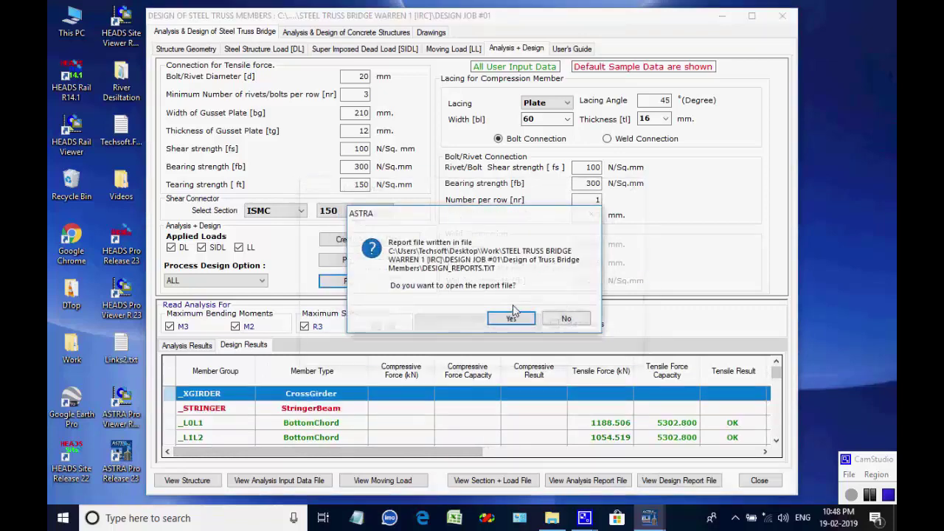
left_click(519, 317)
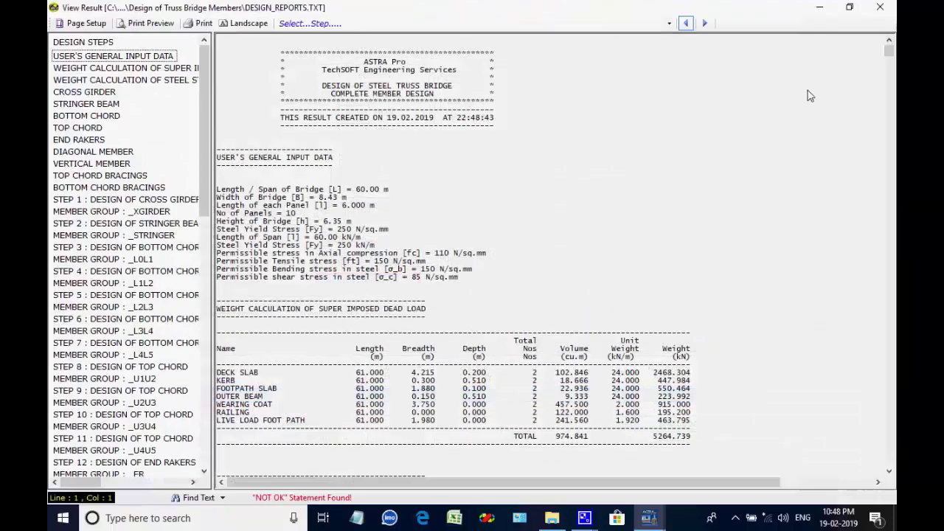
left_click(880, 7)
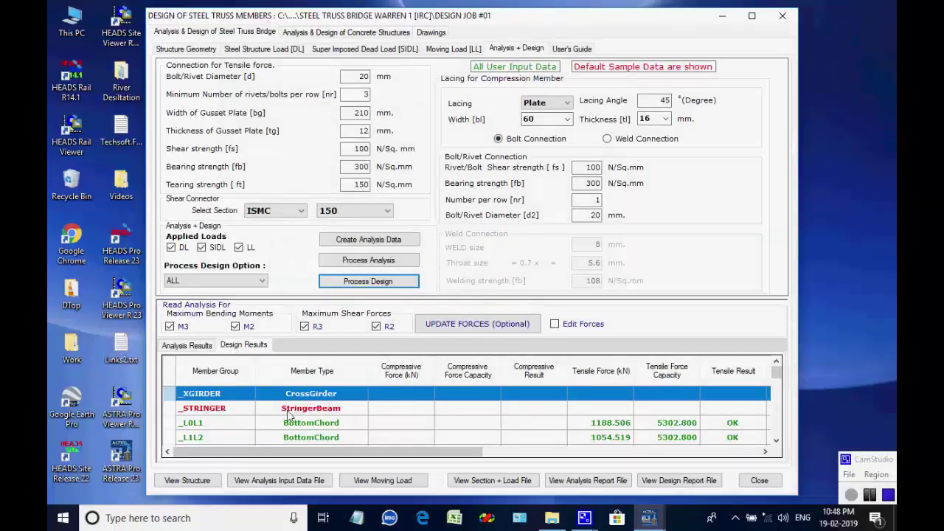
- Examine the design results of all member groups, comparing the stringer's section modulus, shear stress and ultimate result with the others
left_click(217, 410)
left_click_drag(277, 453, 598, 442)
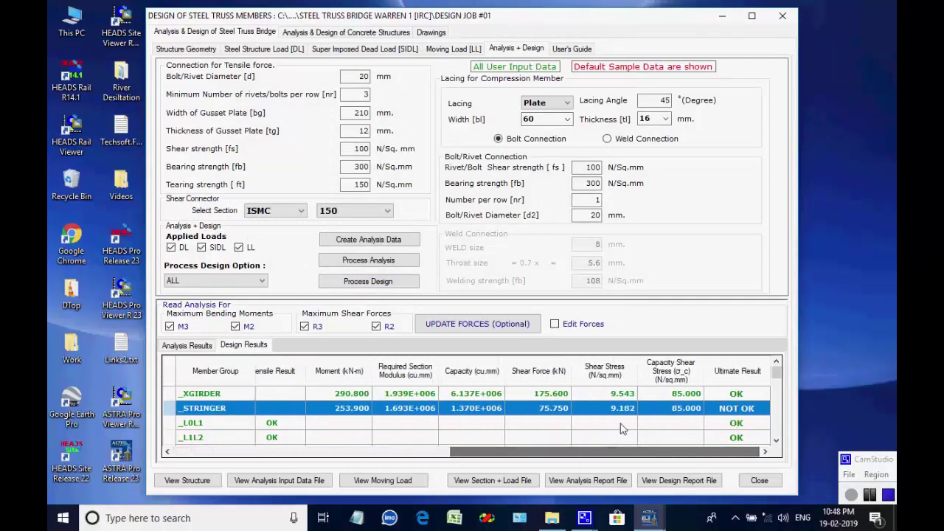
left_click(694, 395)
left_click(719, 423)
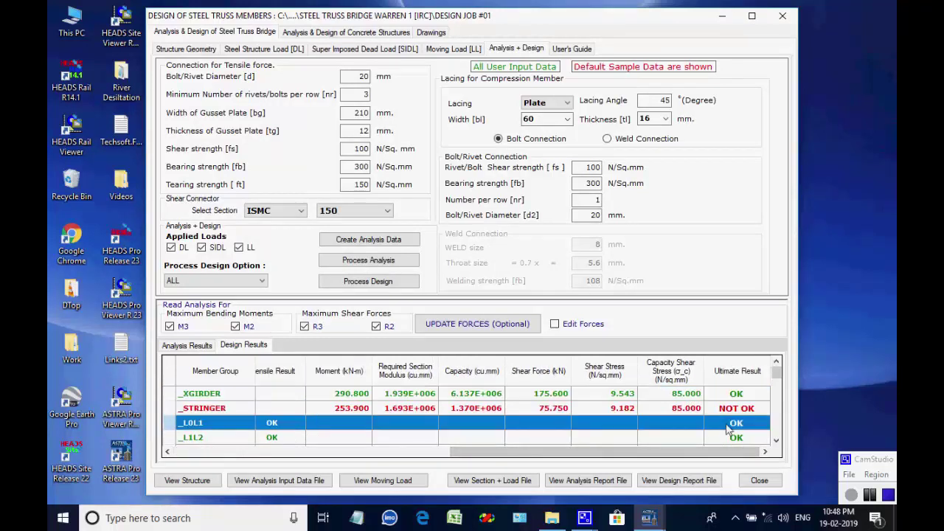
left_click(736, 437)
scroll(754, 440, "down", 3)
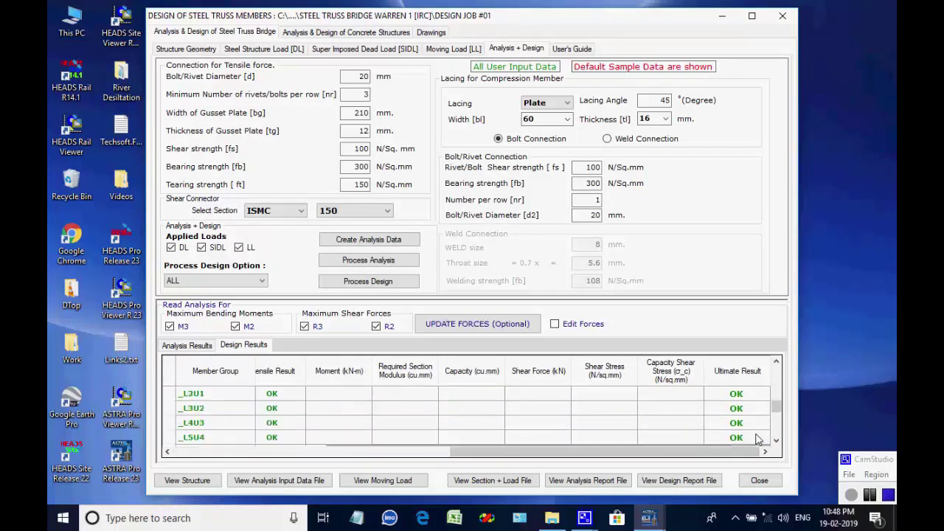
scroll(753, 439, "down", 1)
scroll(754, 428, "up", 6)
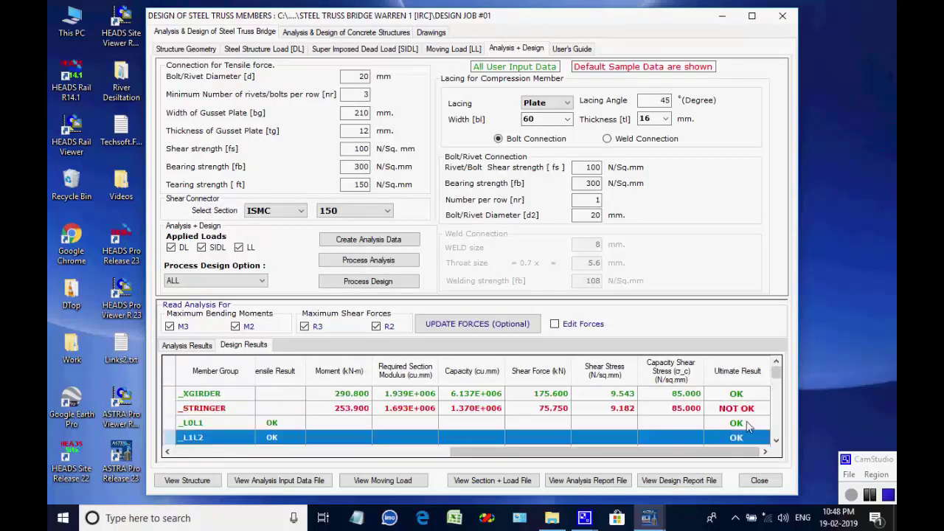
left_click(734, 409)
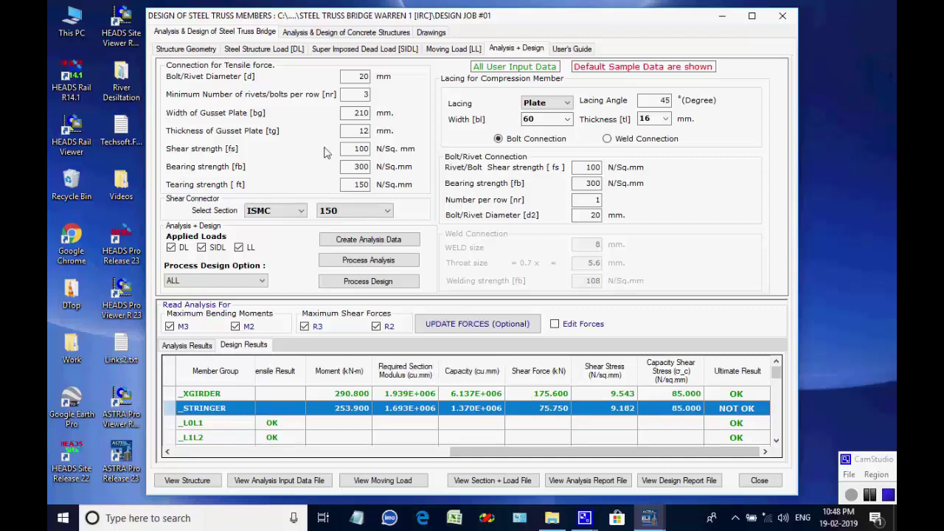
- Change the _STRINGER group's beam section to ISMB 450 in the steel structure load data and update the member sections
left_click(264, 49)
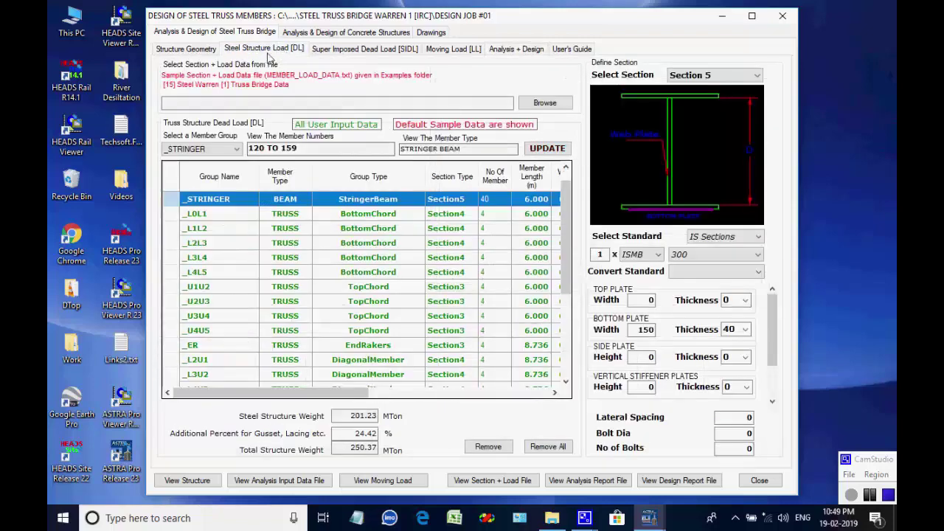
left_click(759, 255)
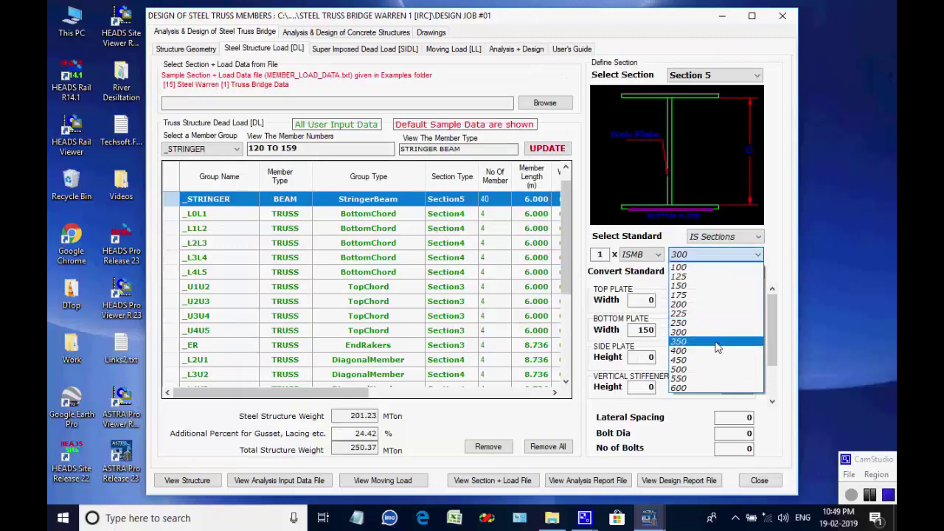
left_click(686, 362)
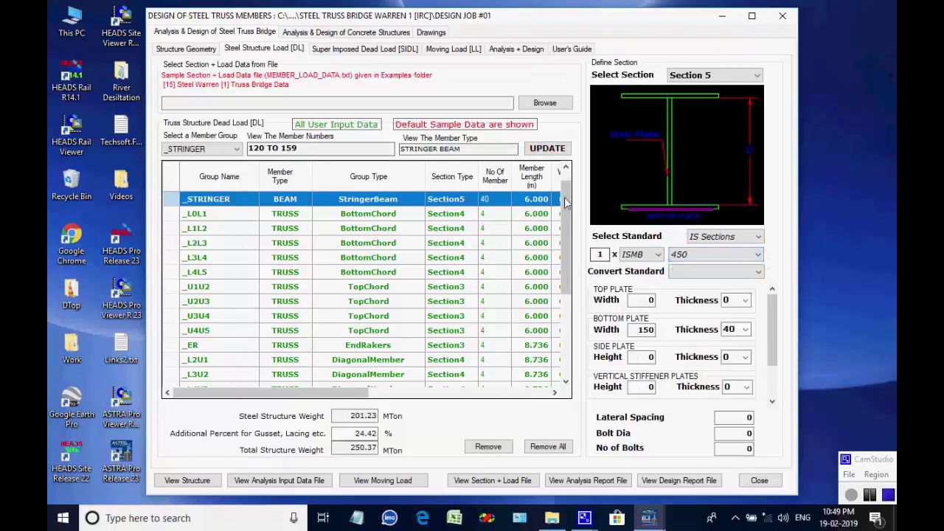
left_click(558, 149)
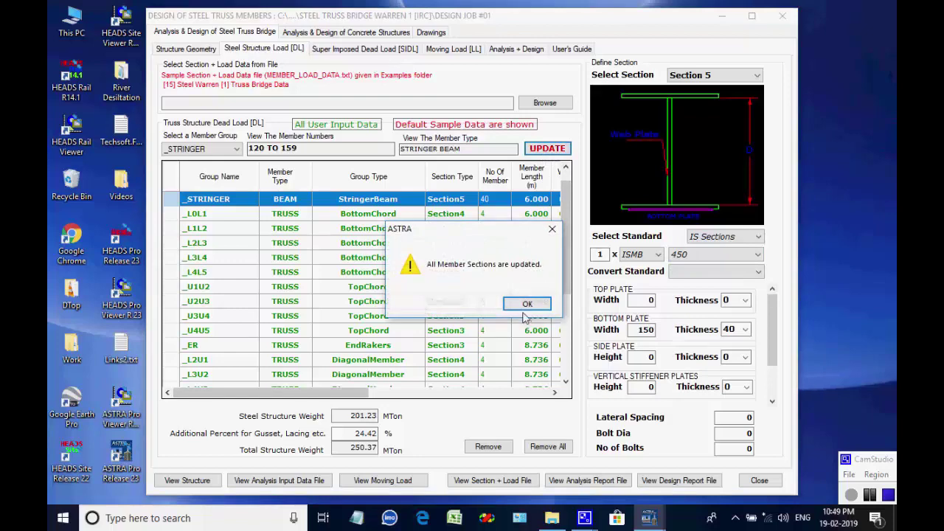
left_click(526, 305)
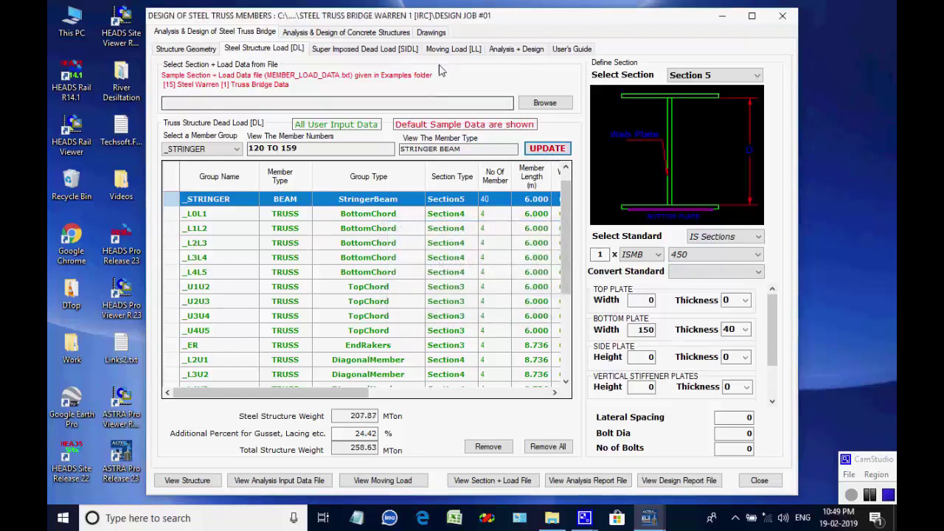
- Recreate the analysis data with the ISMB 450 stringer section
left_click(515, 49)
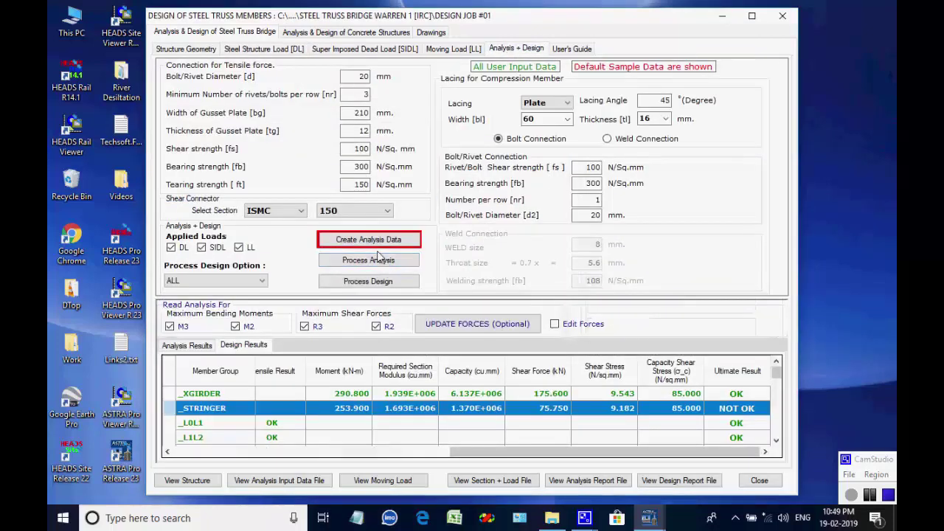
left_click(377, 245)
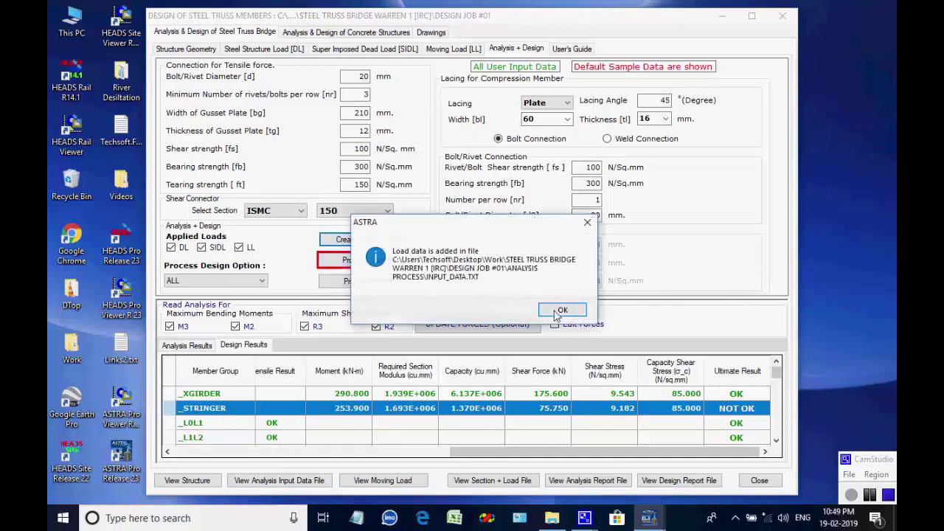
left_click(561, 310)
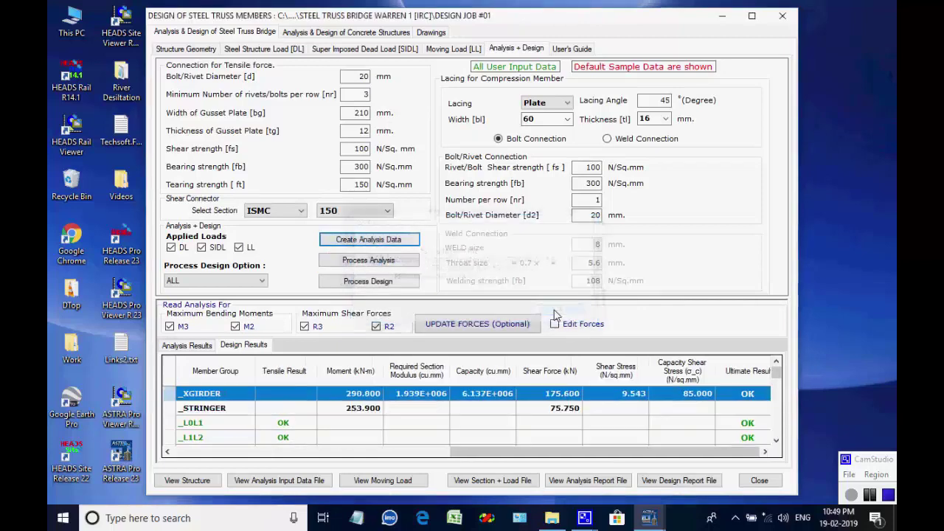
- Process the truss analysis again with the ISMB 450 stringers and load the new member forces
left_click(369, 260)
left_click(401, 189)
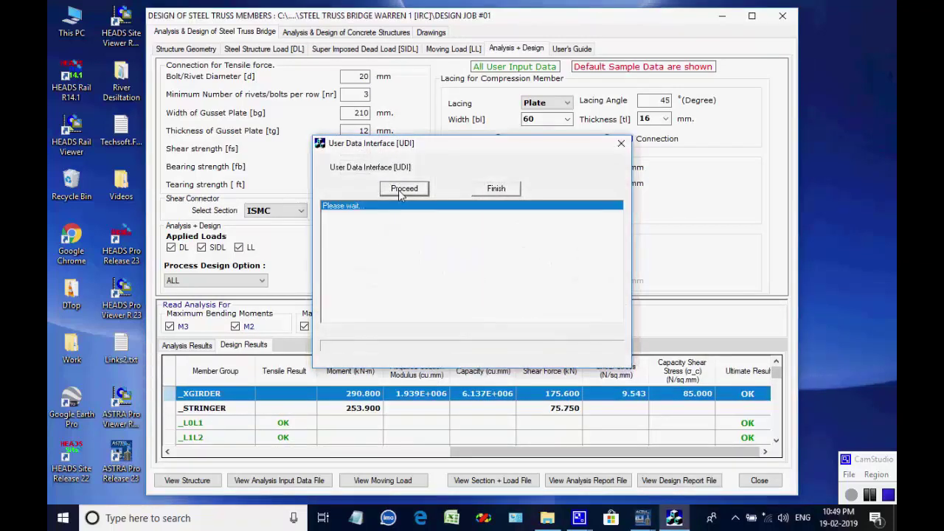
left_click(562, 308)
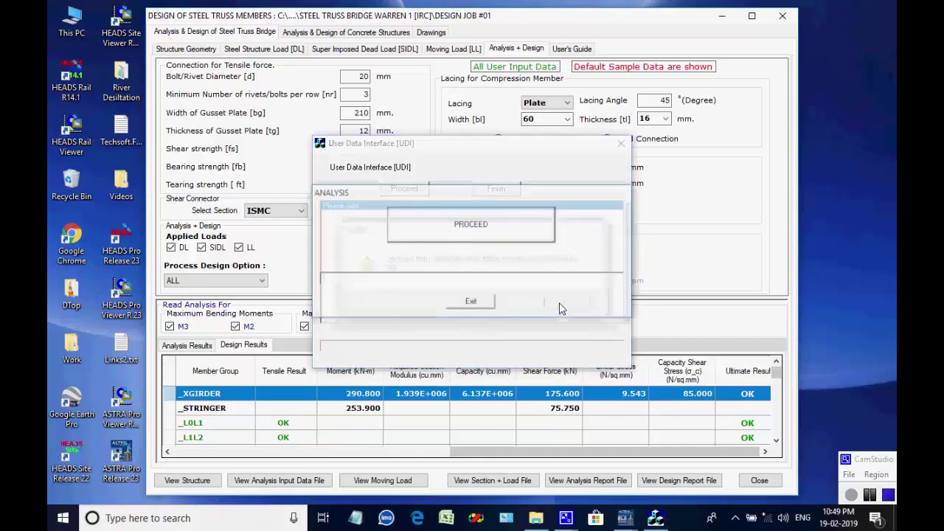
left_click(493, 231)
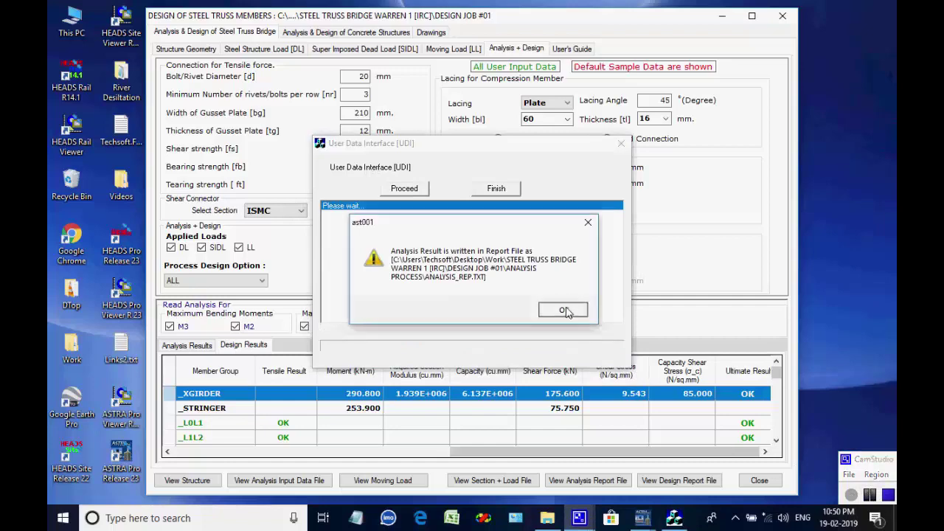
left_click(564, 309)
left_click(579, 309)
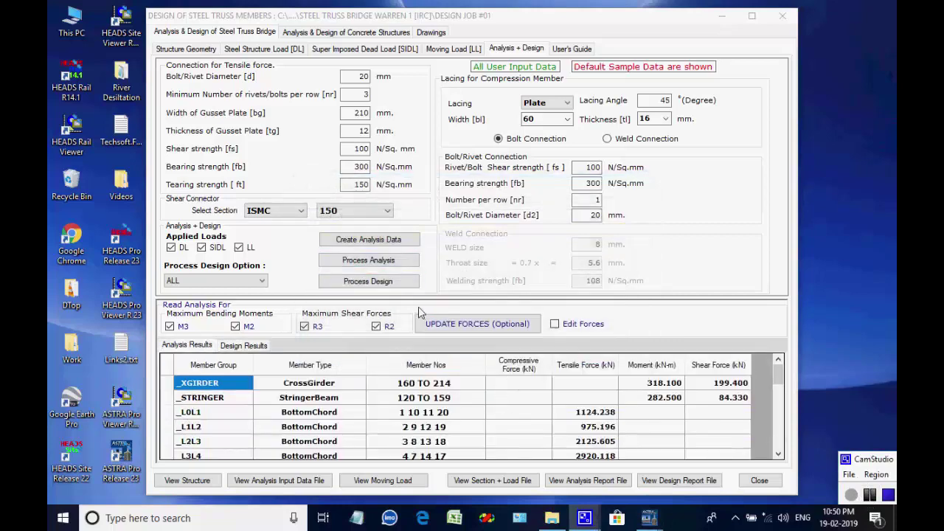
- Rerun the member design for the ISMB 450 stringer version, open the new design report and close it
left_click(400, 281)
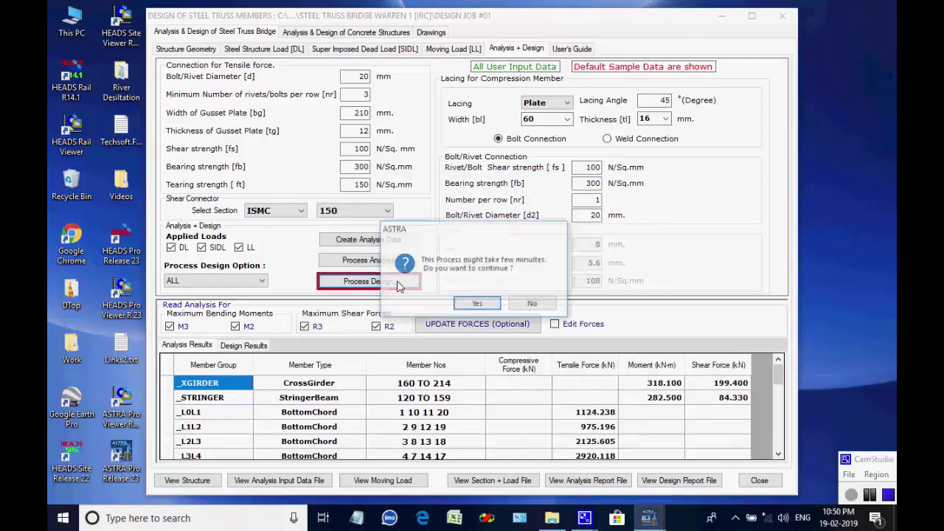
left_click(466, 307)
left_click(512, 310)
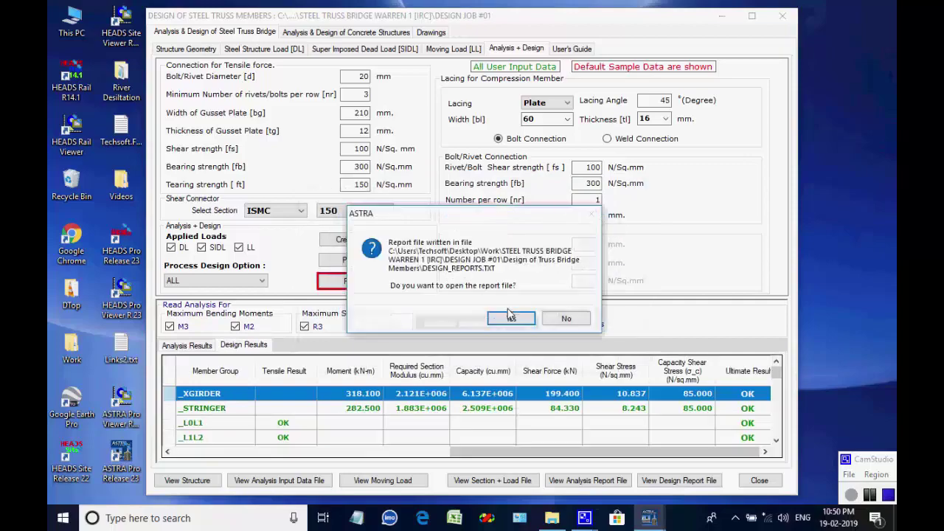
left_click(511, 315)
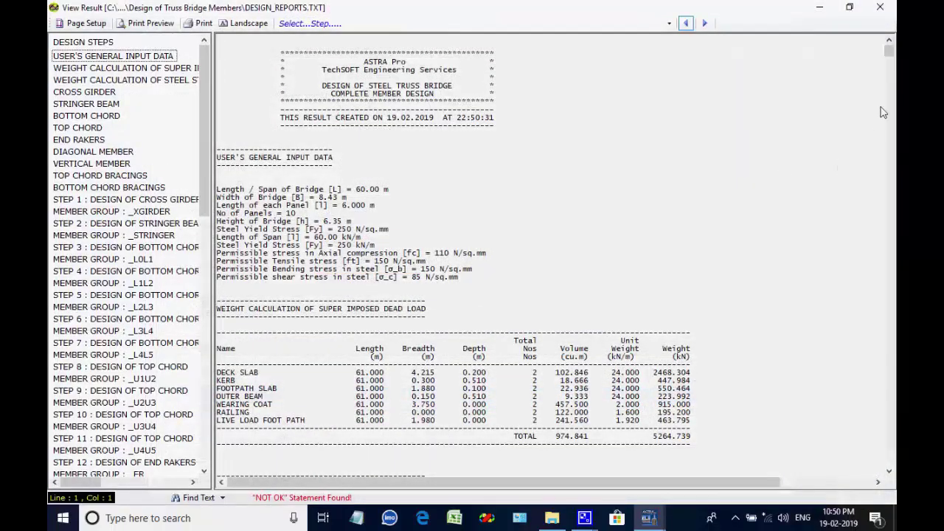
mouse_move(890, 53)
left_mouse_down()
mouse_move(879, 449)
mouse_move(888, 48)
left_mouse_up()
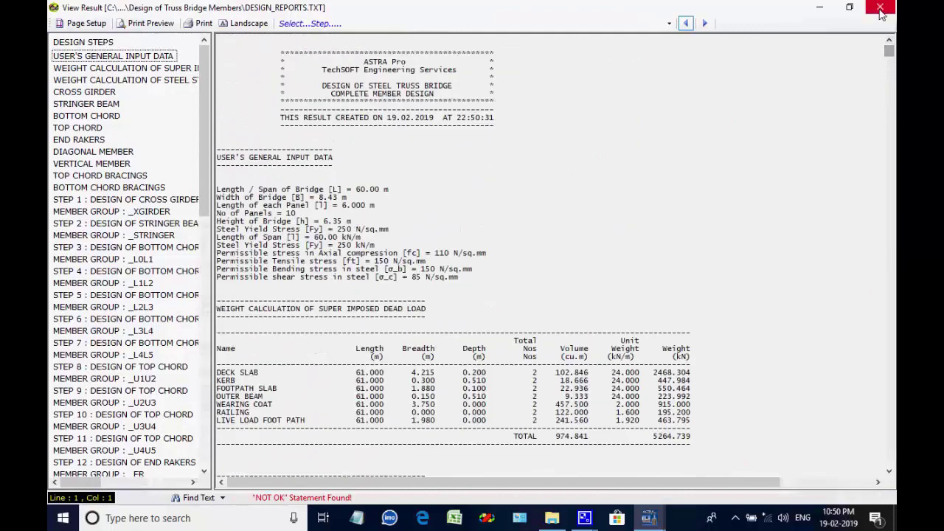
left_click(880, 7)
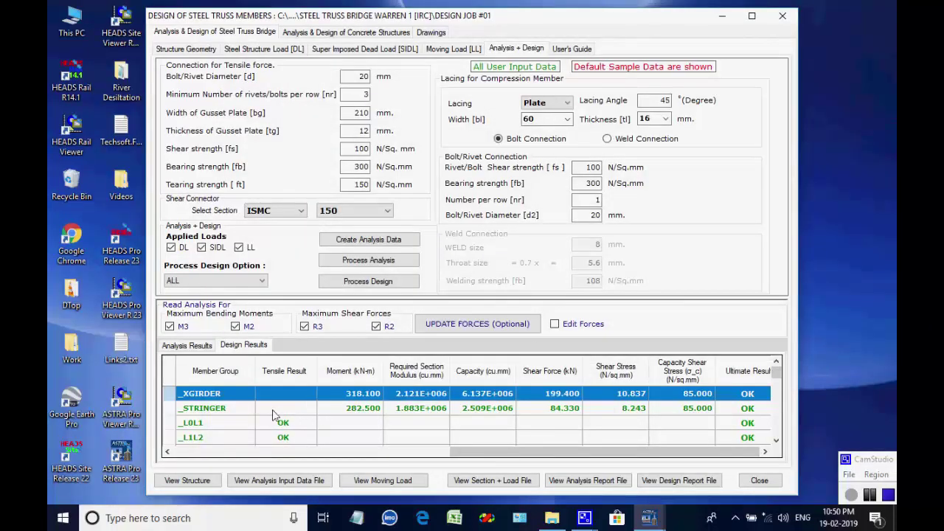
- Check the _STRINGER group's row across the updated design results
left_click(228, 410)
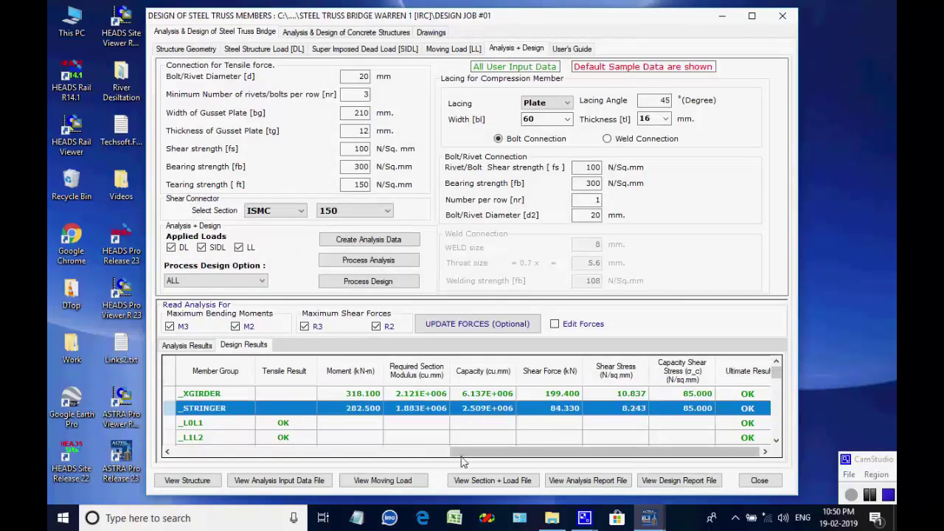
left_click_drag(474, 454, 241, 455)
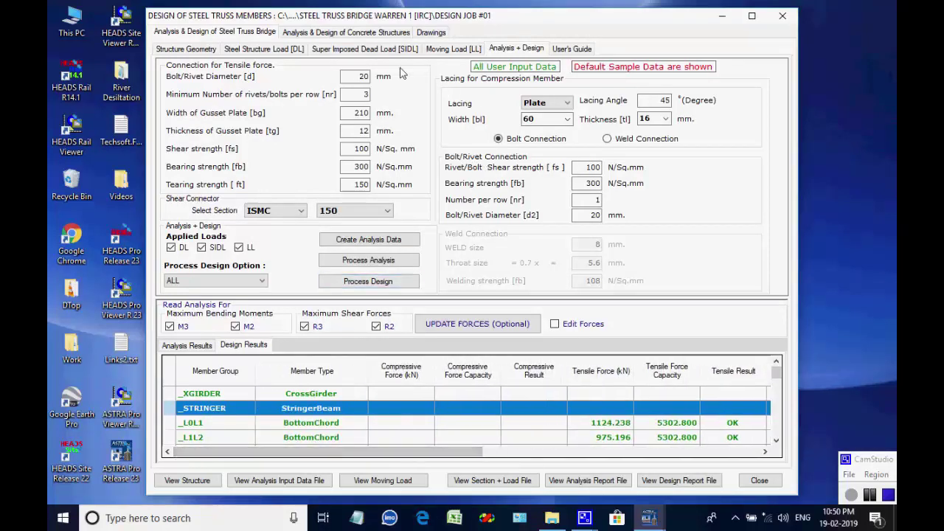
left_click(358, 94)
- Start the dead and live load processing for the concrete structures with all analyses included, and run the TOTAL_INPUT_DATA analysis
left_click(310, 34)
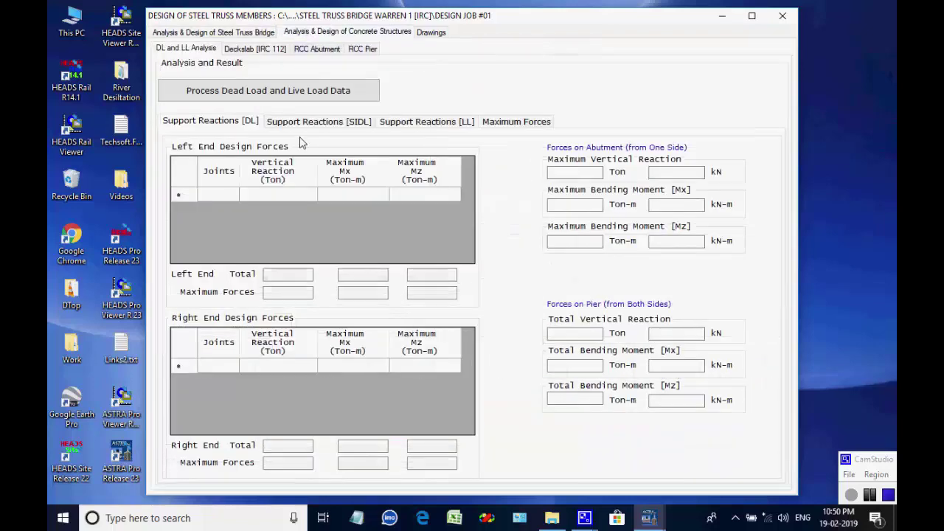
left_click(242, 91)
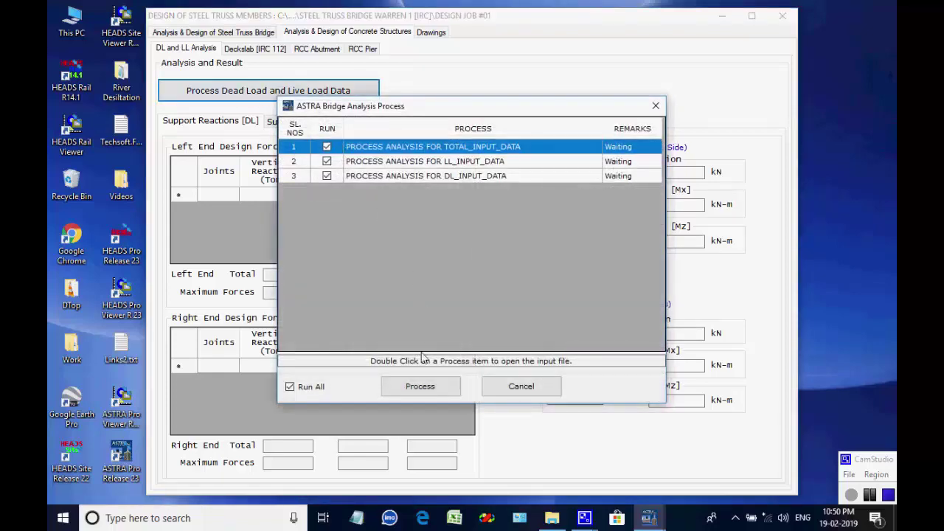
left_click(421, 386)
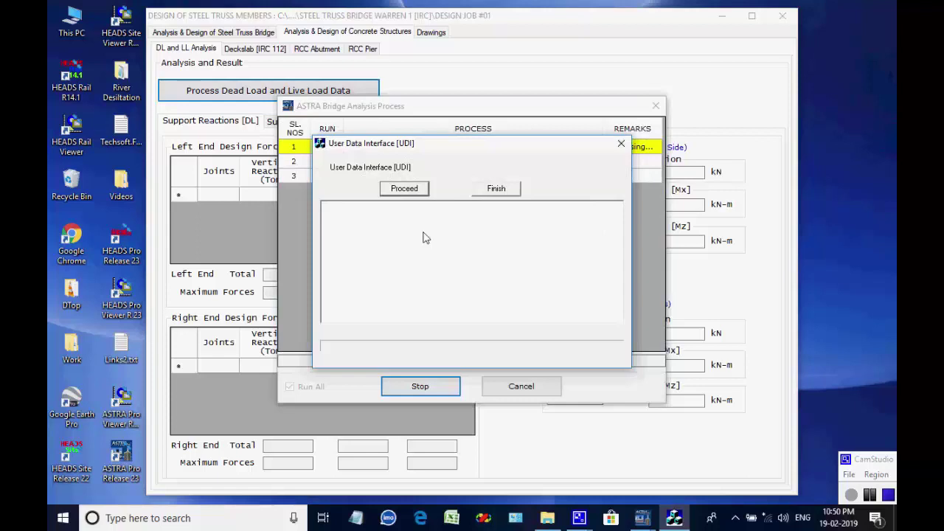
left_click(405, 190)
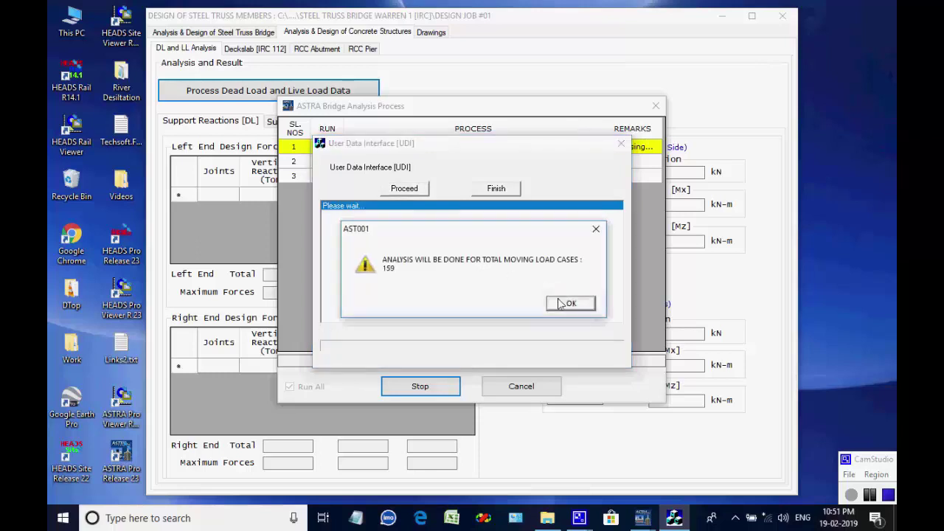
left_click(570, 303)
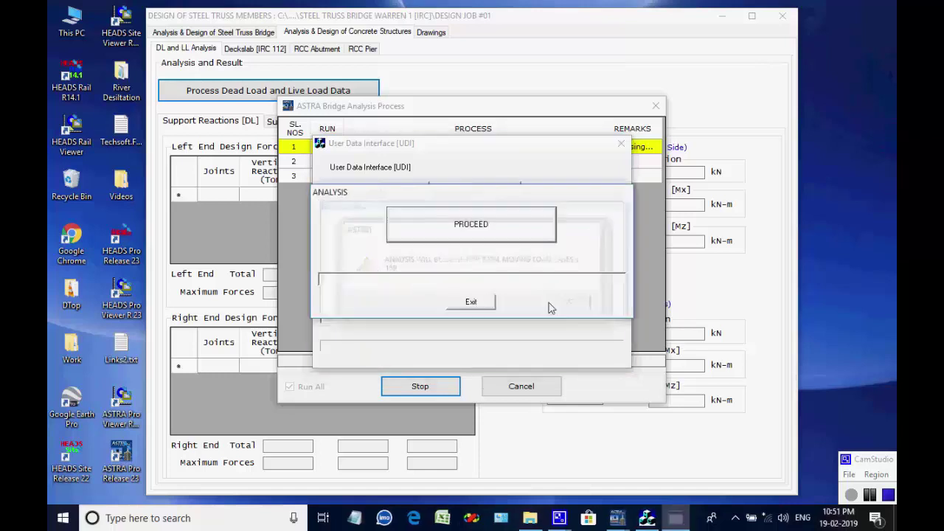
left_click(499, 241)
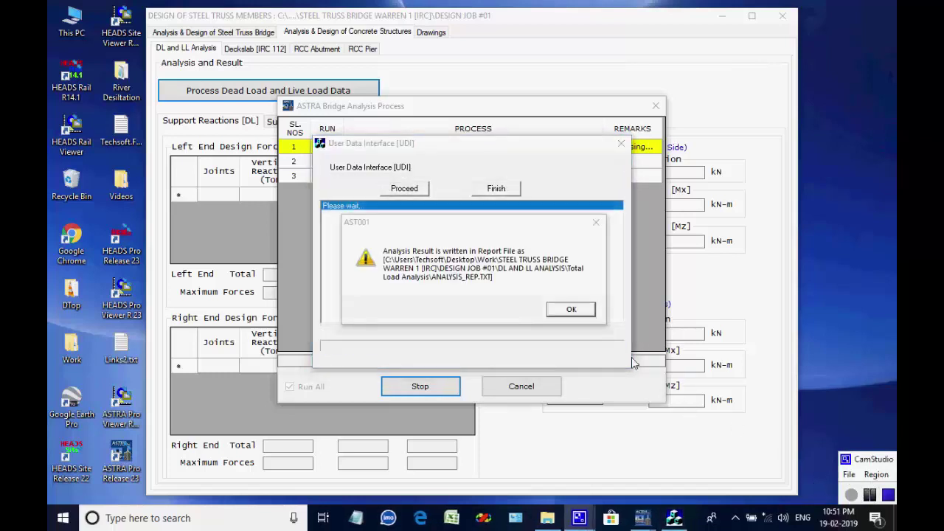
left_click(572, 311)
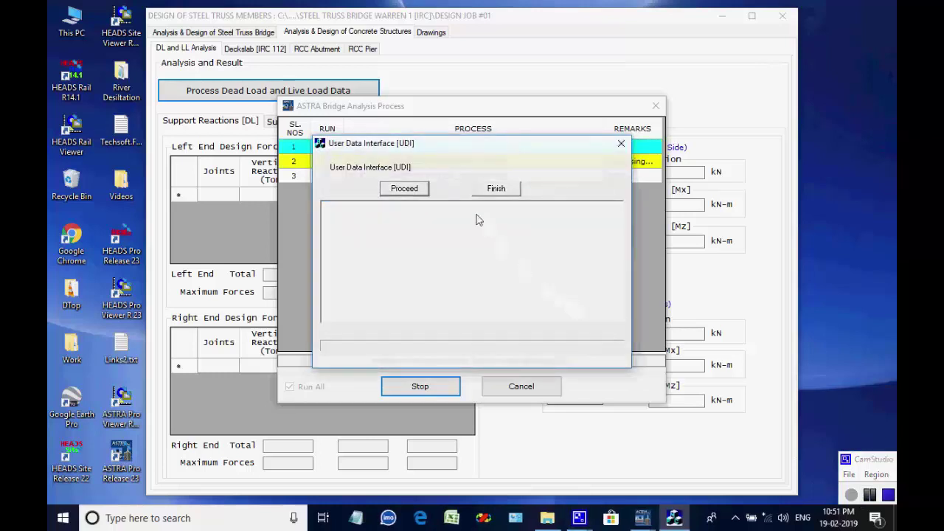
- Run the remaining LL_INPUT_DATA and DL_INPUT_DATA analyses to fill in the support reactions
left_click(418, 189)
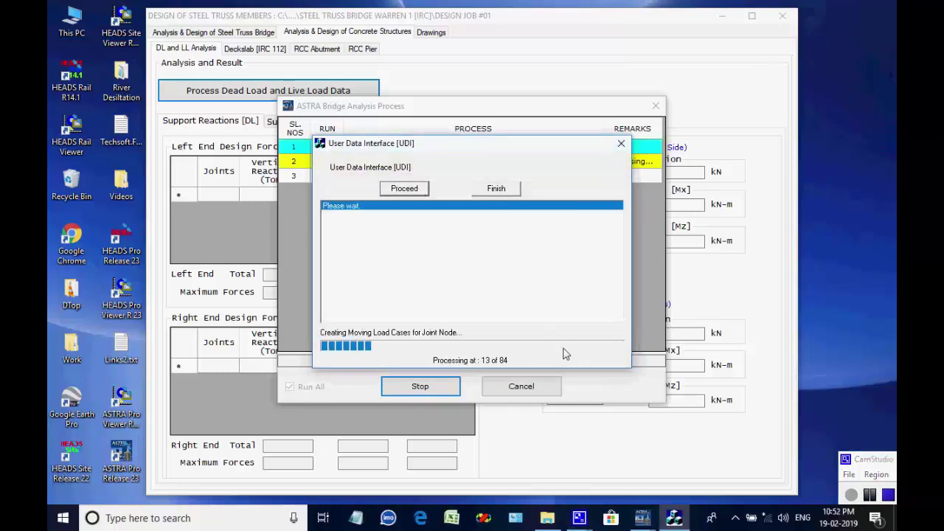
left_click(558, 303)
left_click(494, 236)
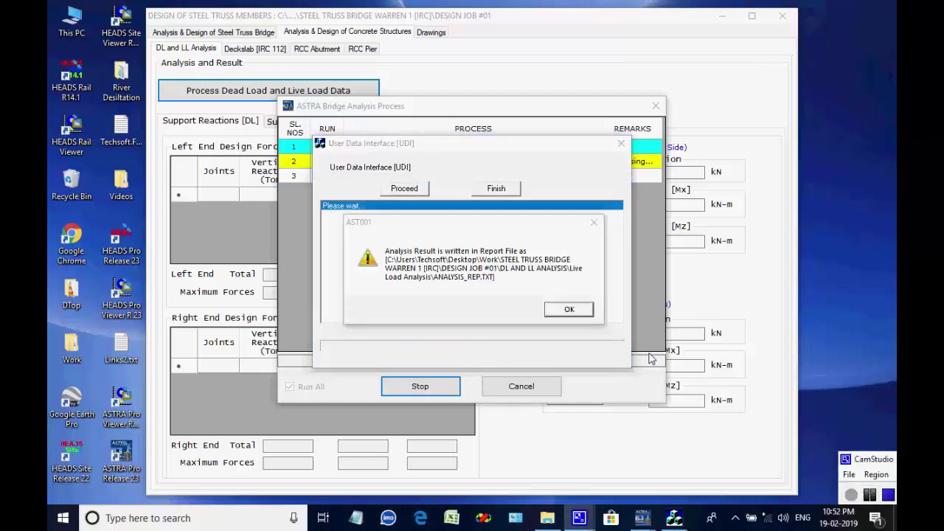
left_click(569, 309)
left_click(420, 191)
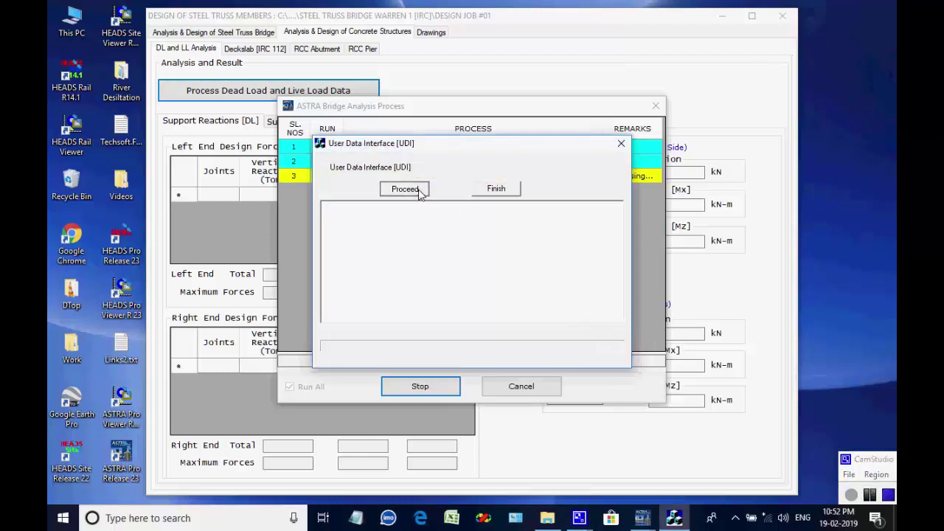
left_click(557, 304)
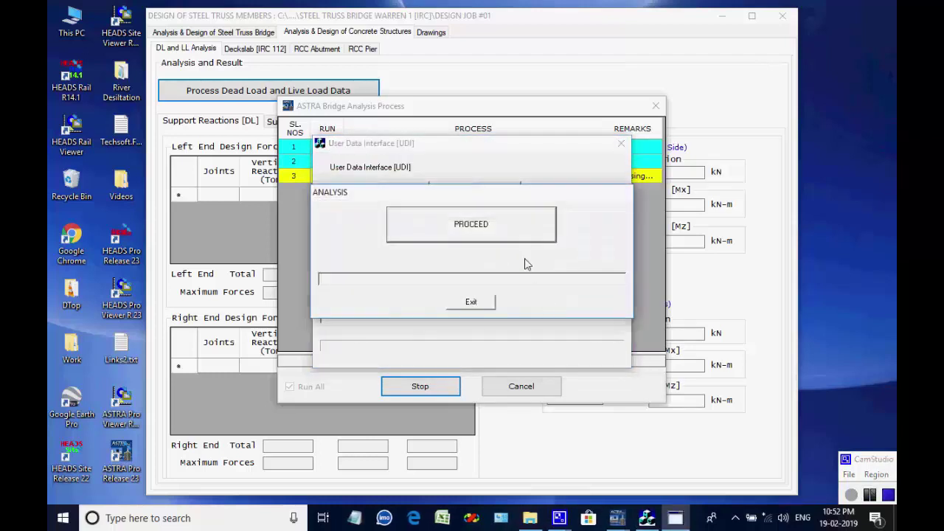
left_click(499, 238)
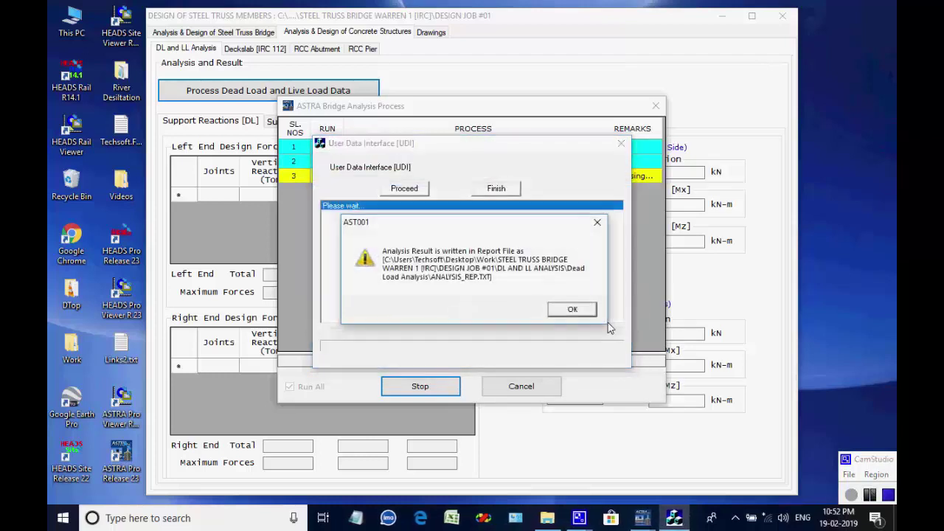
left_click(573, 310)
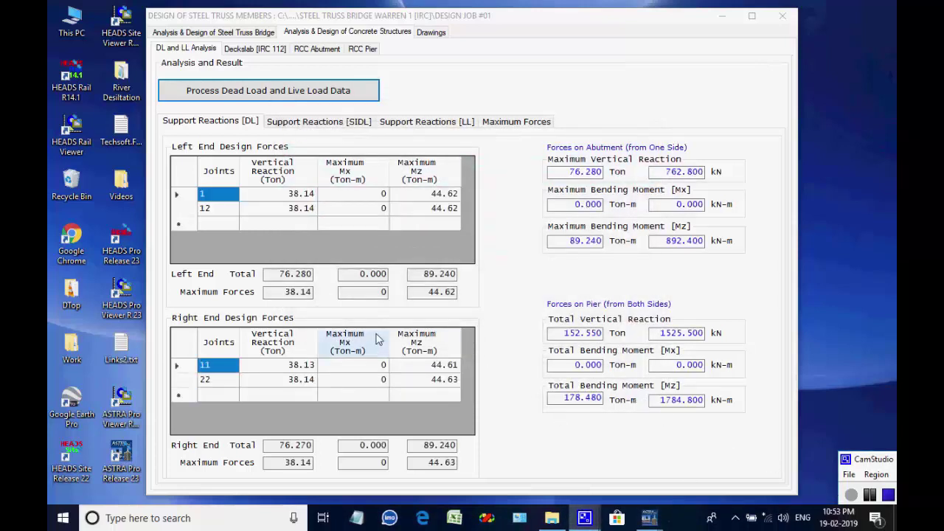
- Review the SIDL and LL support reactions and the maximum design forces for the bearings
left_click(320, 123)
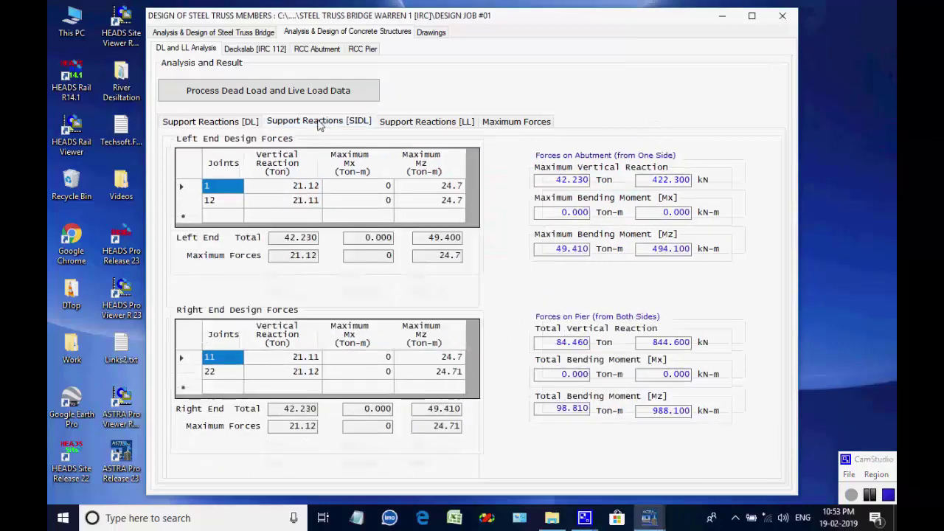
left_click(403, 123)
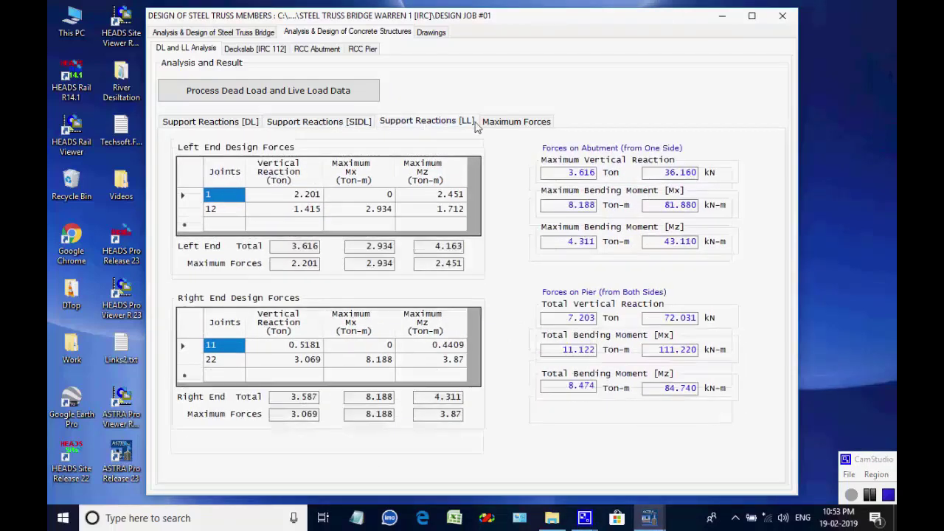
left_click(509, 121)
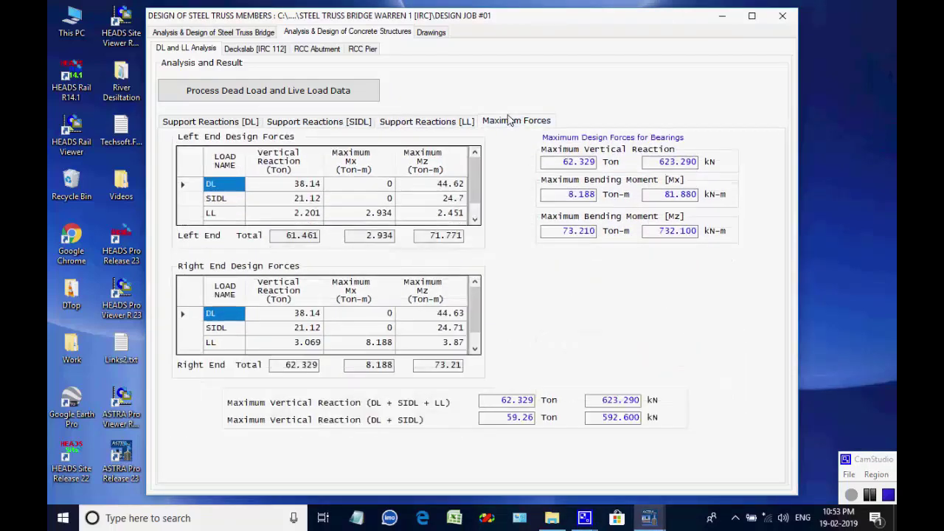
- Review the IRC 112 deck slab input data and the live load input data for LOAD 1 to LOAD 6
left_click(267, 48)
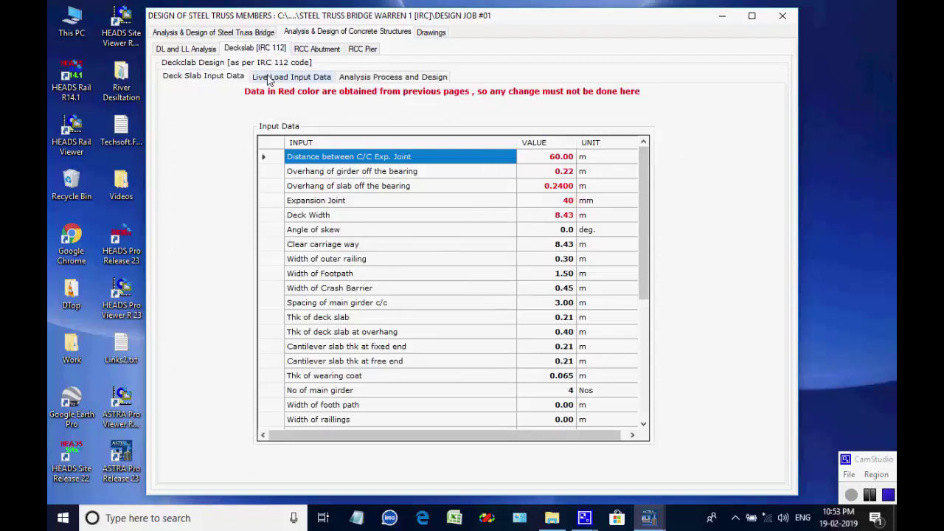
left_click(270, 79)
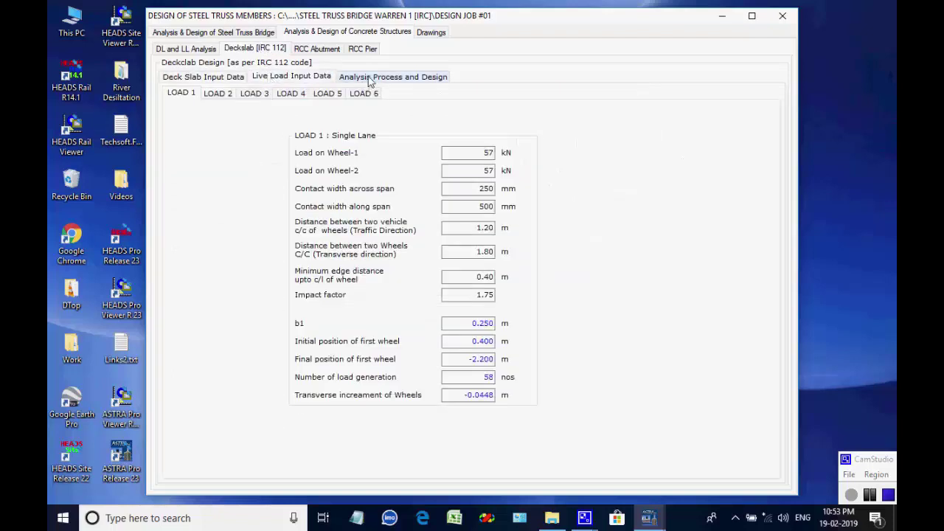
left_click(225, 95)
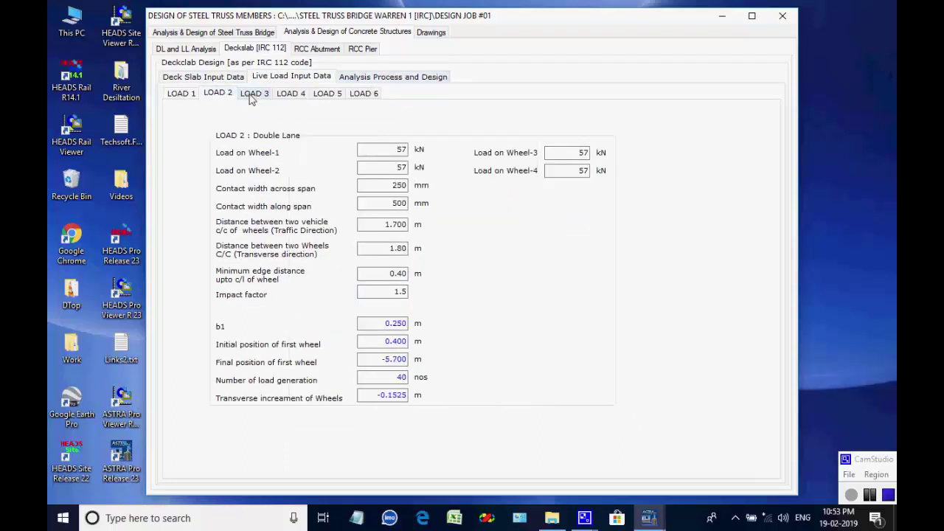
left_click(251, 95)
left_click(290, 96)
left_click(327, 94)
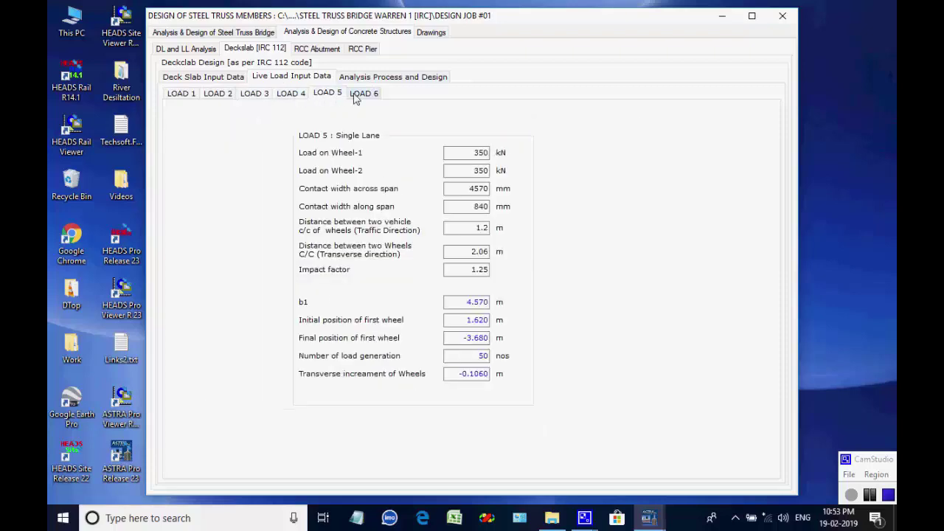
left_click(363, 94)
- Create the deck slab analysis input data files with the default design inputs
left_click(374, 78)
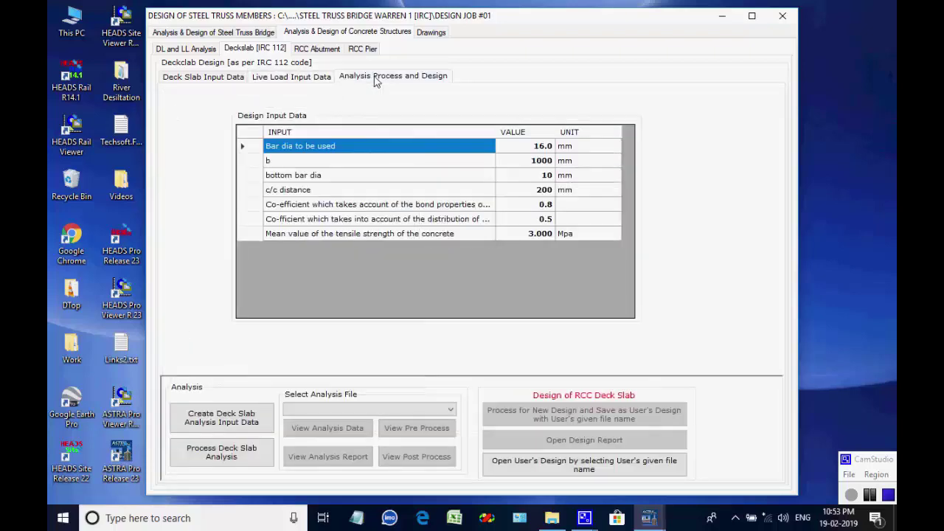
left_click(223, 419)
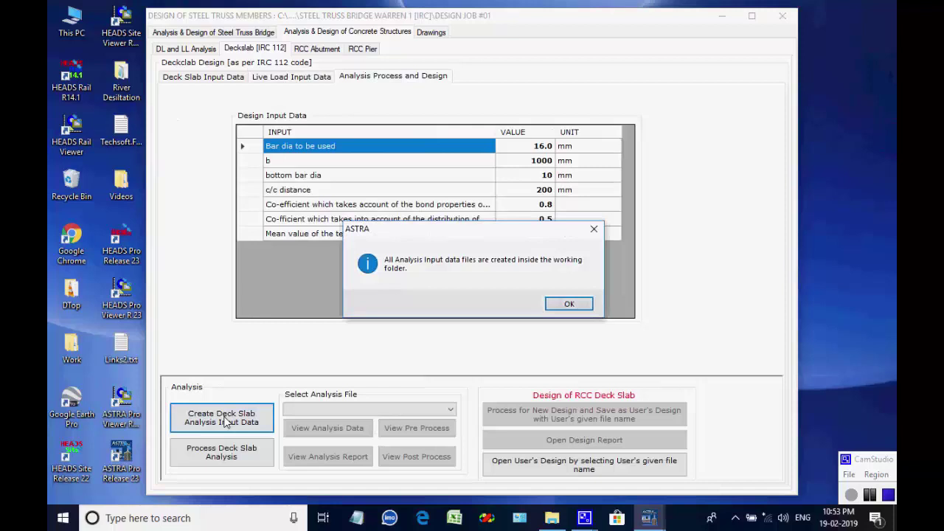
left_click(562, 303)
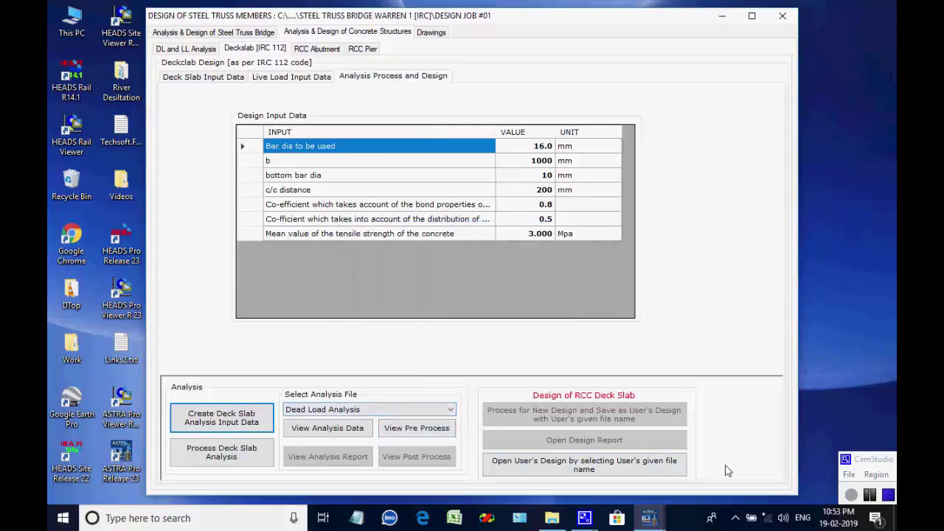
- Start the deck slab analysis with all seven processes included and run the LL_LOAD_1_INPUT_FILE analysis
left_click(223, 451)
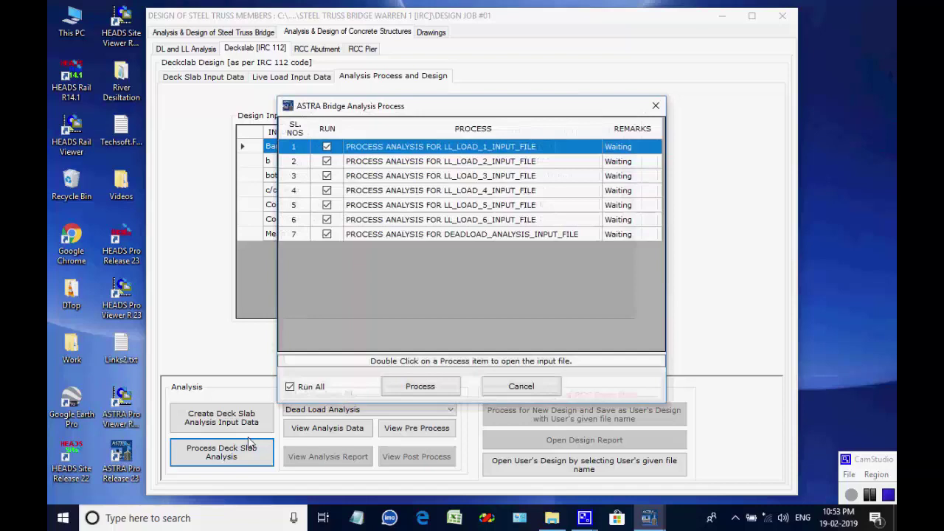
left_click(420, 386)
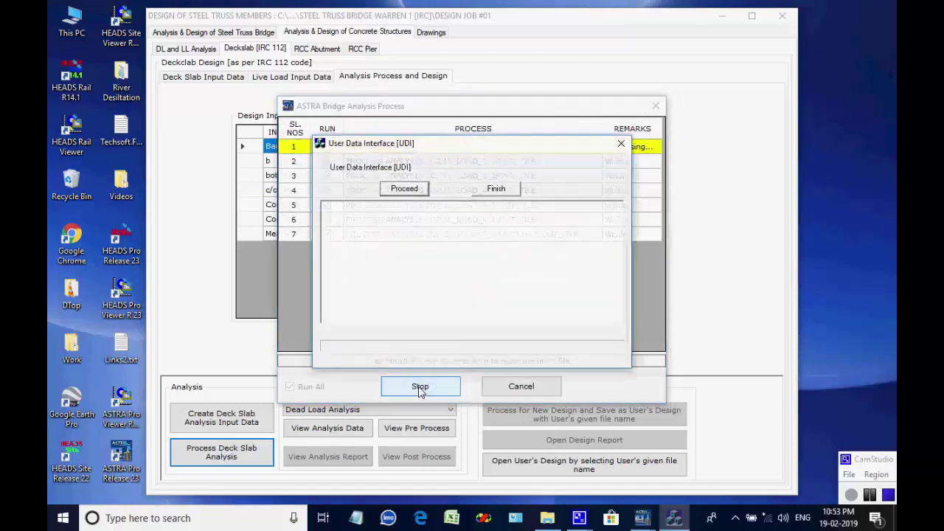
left_click(403, 189)
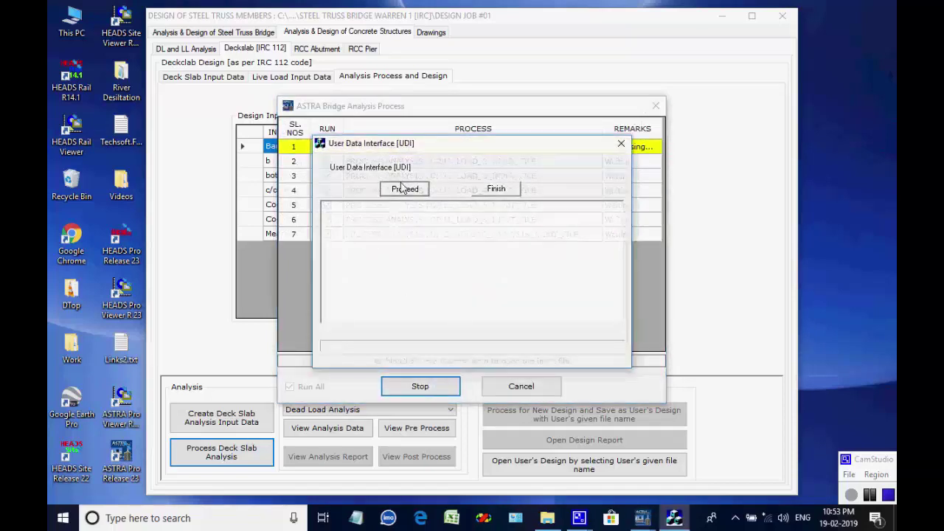
left_click(554, 303)
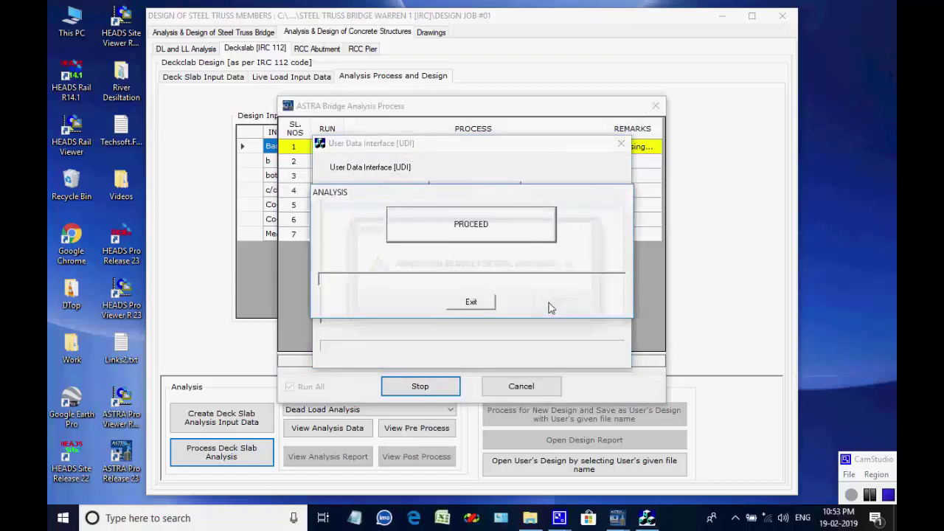
left_click(480, 239)
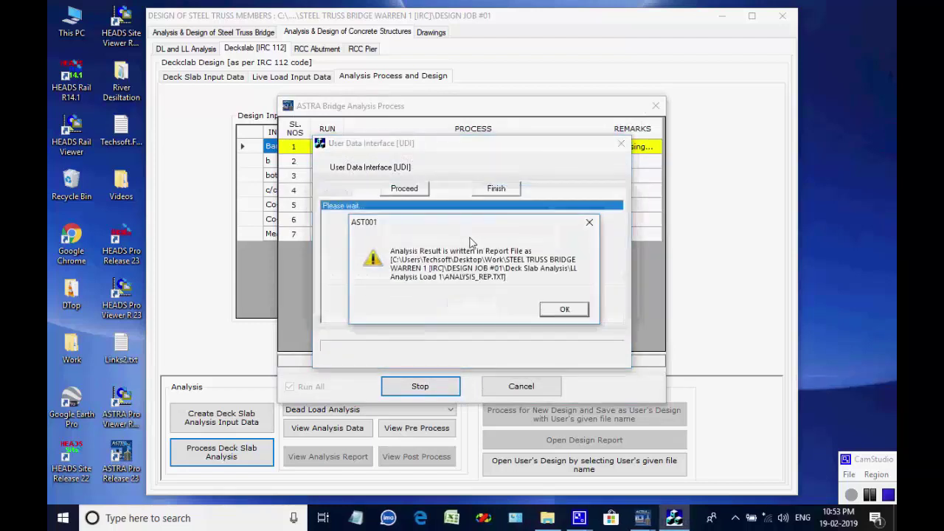
left_click(561, 310)
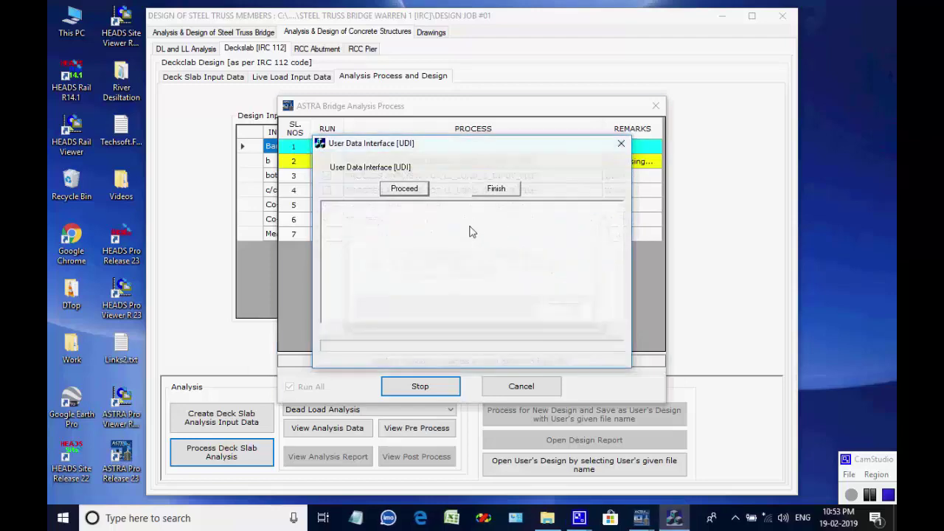
- Run the deck slab analyses for LL_LOAD_2_INPUT_FILE and LL_LOAD_3_INPUT_FILE
left_click(419, 192)
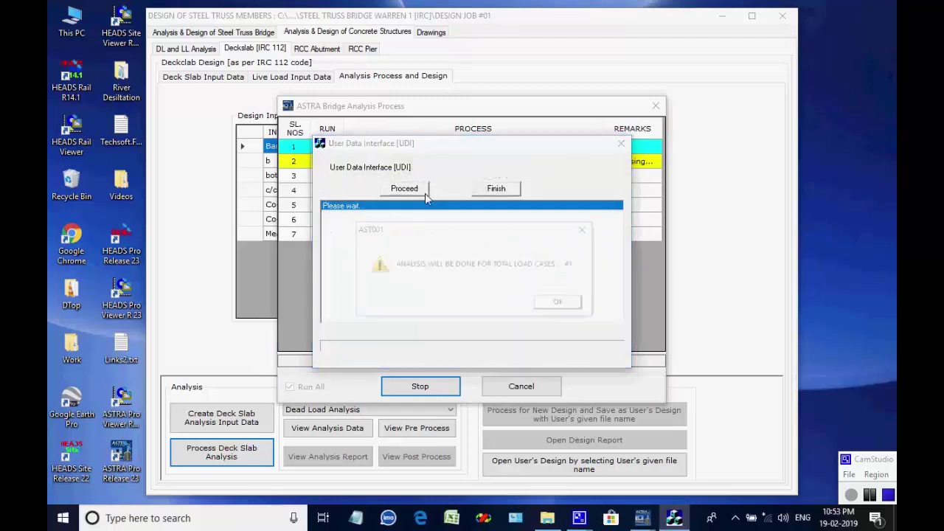
left_click(558, 308)
left_click(496, 236)
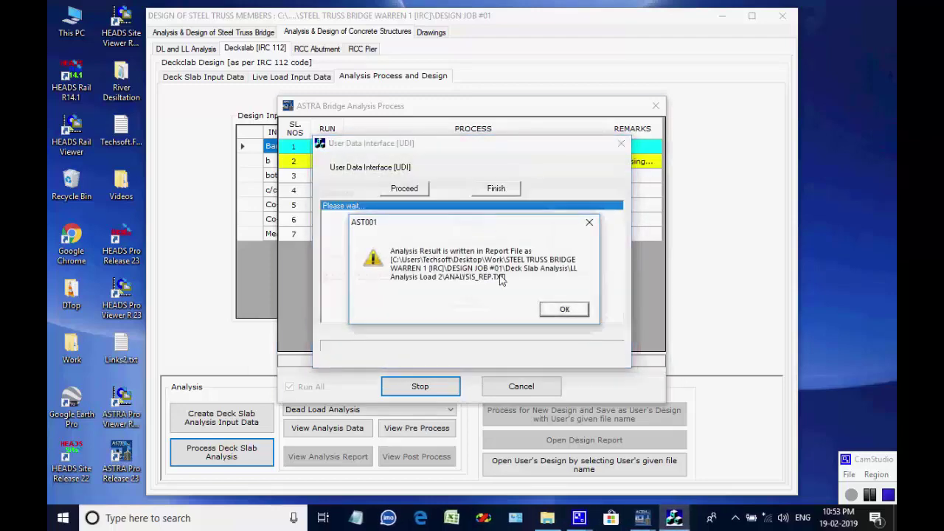
left_click(561, 309)
left_click(421, 190)
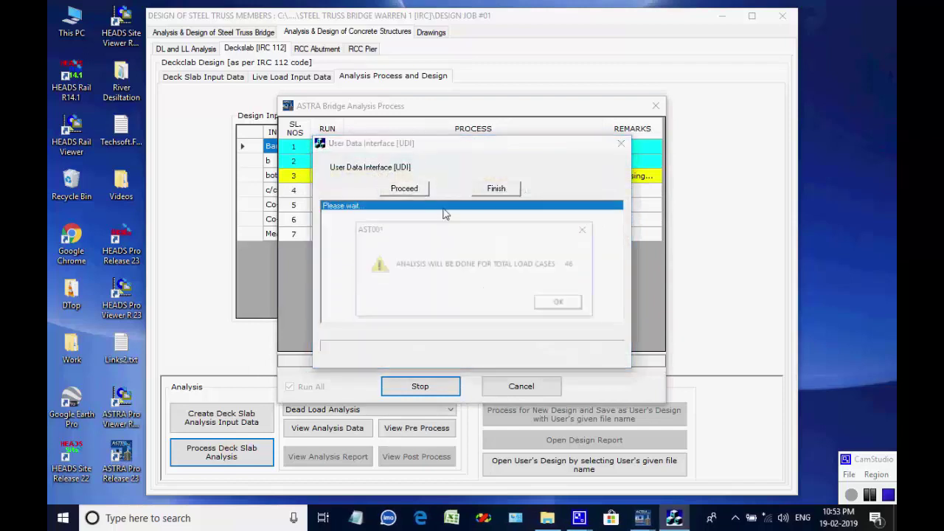
left_click(561, 305)
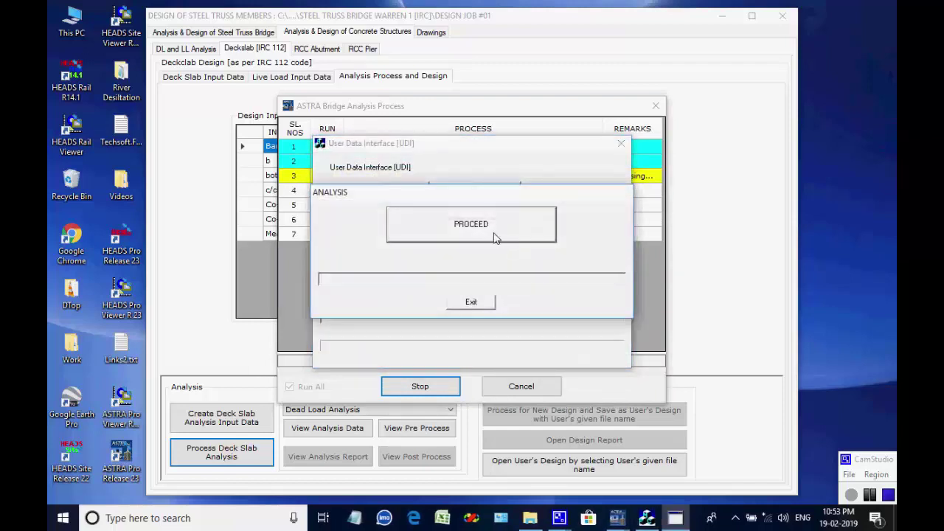
left_click(495, 236)
left_click(561, 309)
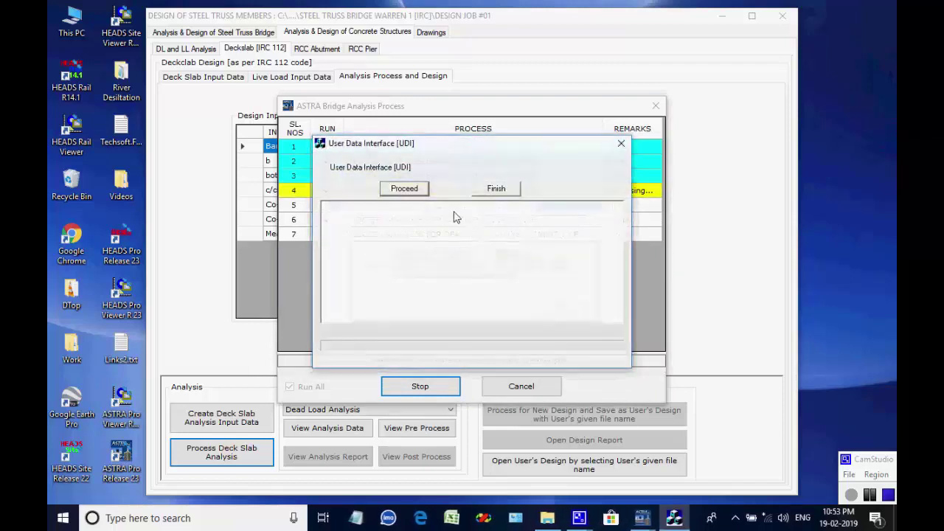
- Run the deck slab analyses for live load 4 and live load 5, acknowledging each analysis report
left_click(407, 190)
left_click(558, 305)
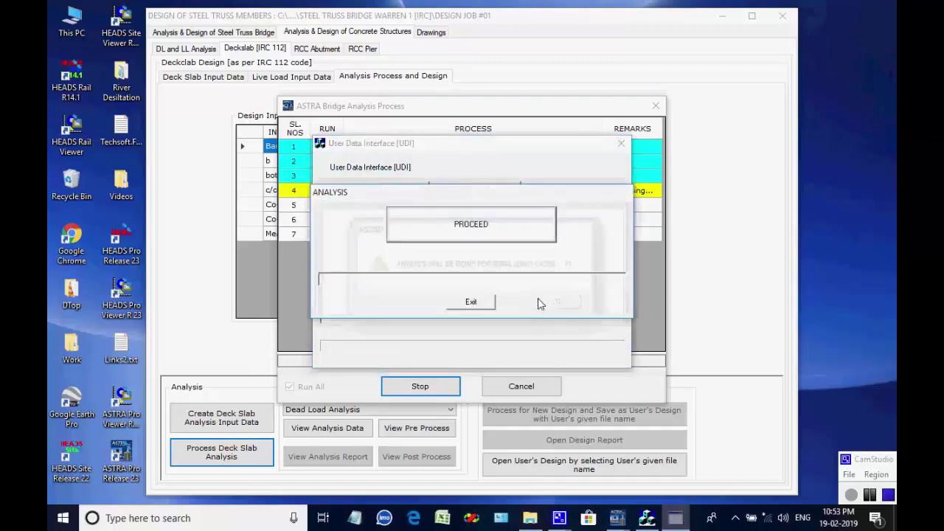
left_click(491, 231)
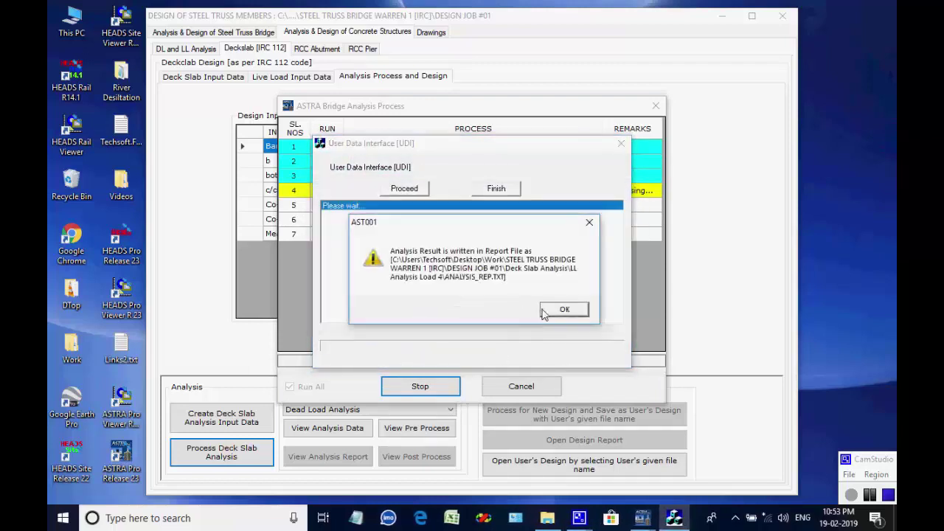
left_click(560, 308)
left_click(417, 190)
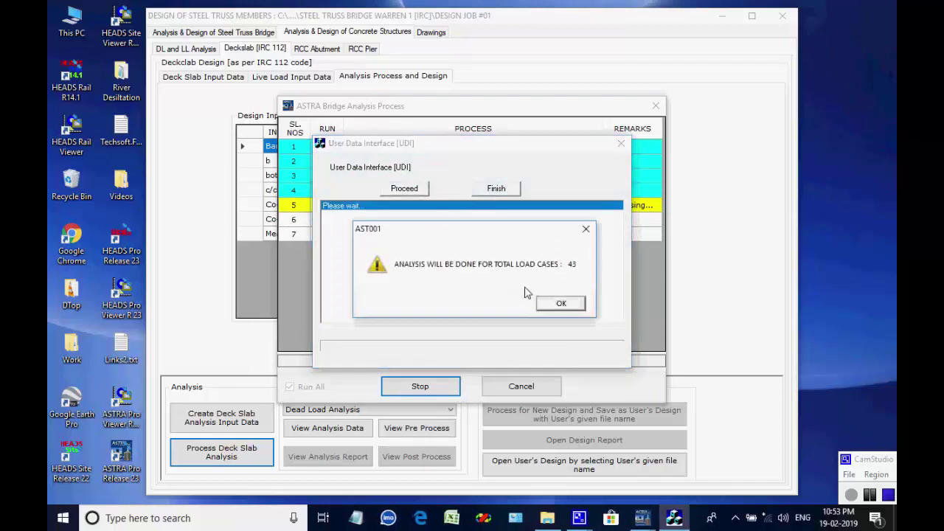
left_click(559, 305)
left_click(485, 233)
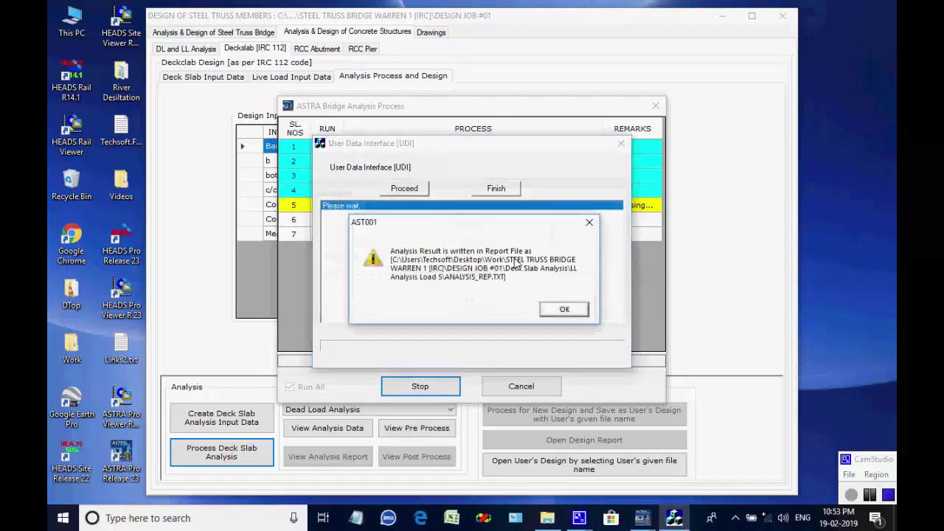
left_click(559, 306)
- Run the deck slab analysis for live load 6 and acknowledge its report
left_click(417, 190)
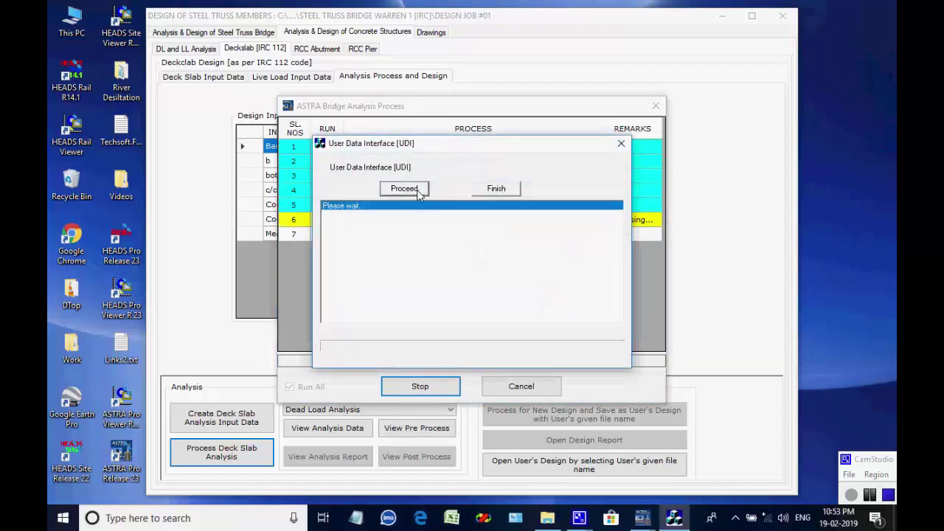
left_click(559, 304)
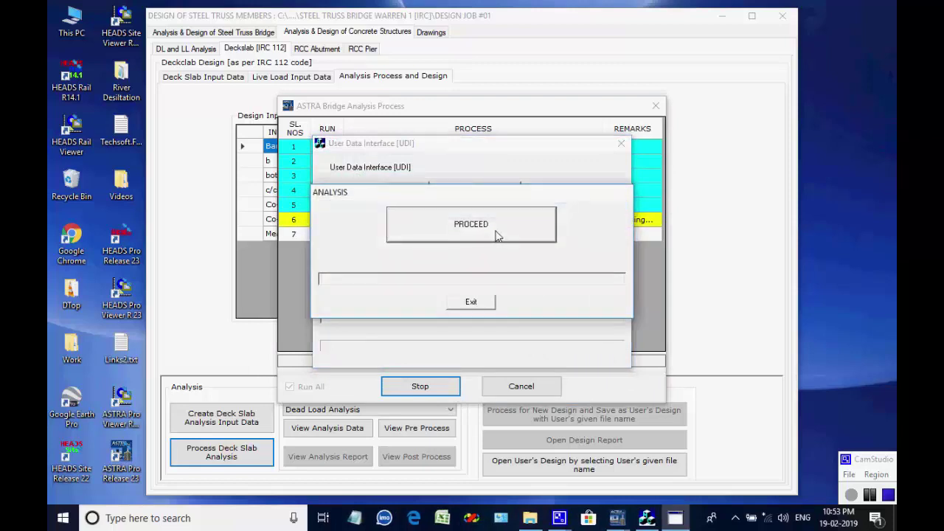
left_click(498, 236)
left_click(562, 307)
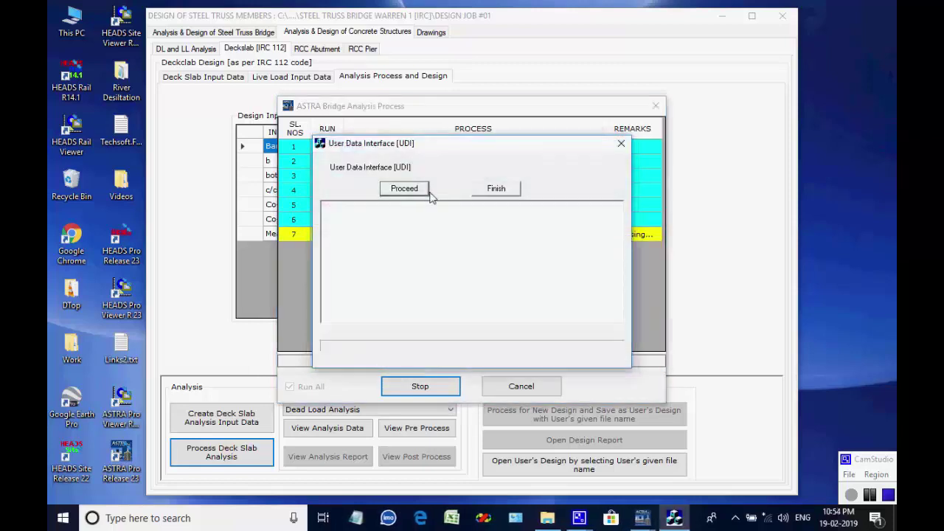
- Run the seventh and last deck slab analysis process and review the nodal results in DECKSLAB_ANALYSIS_RESULT.TXT
left_click(419, 189)
left_click(554, 305)
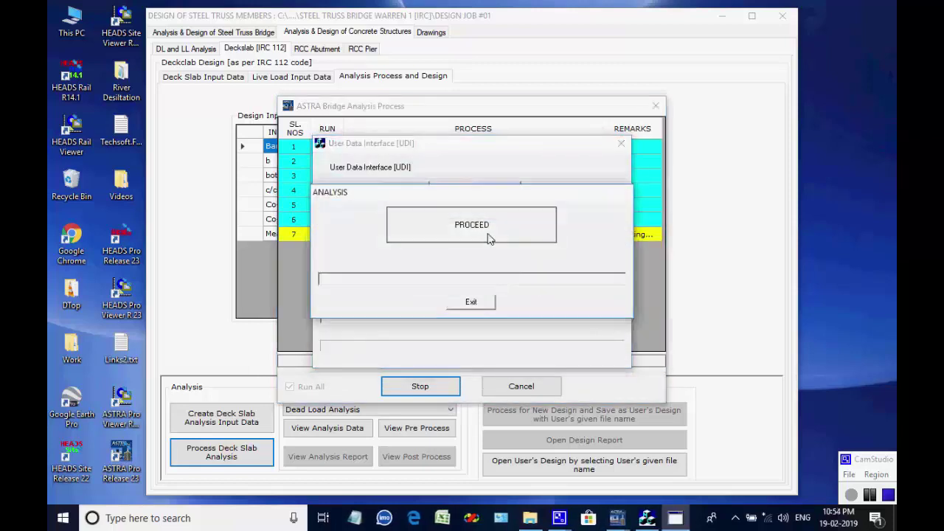
left_click(489, 236)
left_click(566, 312)
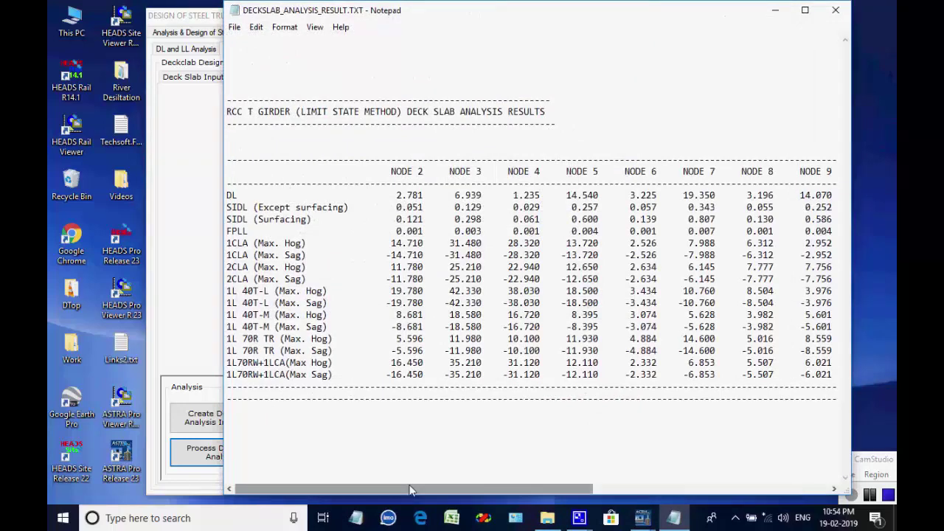
left_click_drag(413, 488, 312, 490)
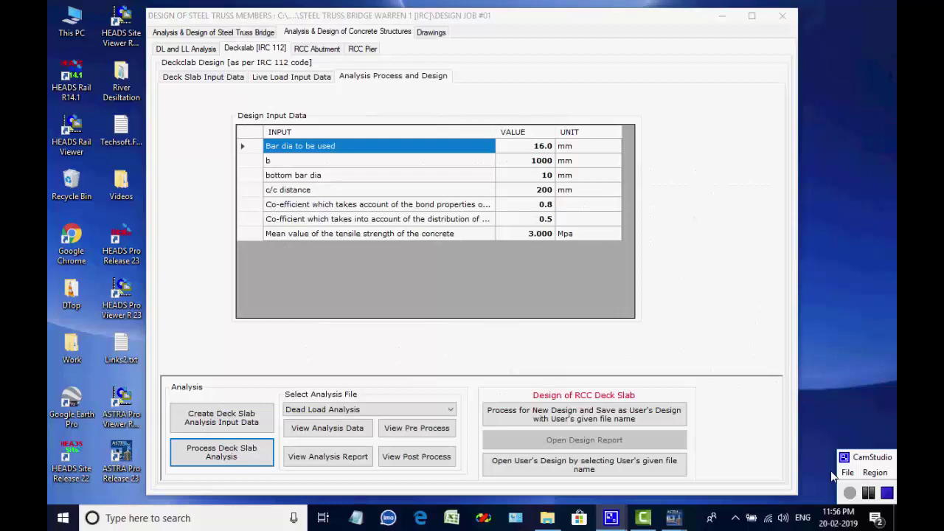
- Process a new RCC deck slab design and review the basic design data on the workbook's 1.Input sheet
left_click(590, 415)
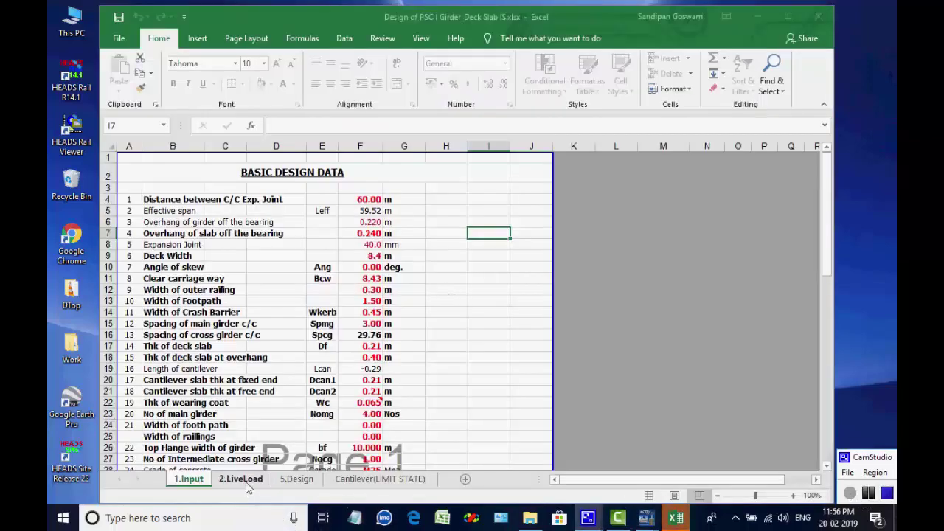
scroll(402, 396, "down", 10)
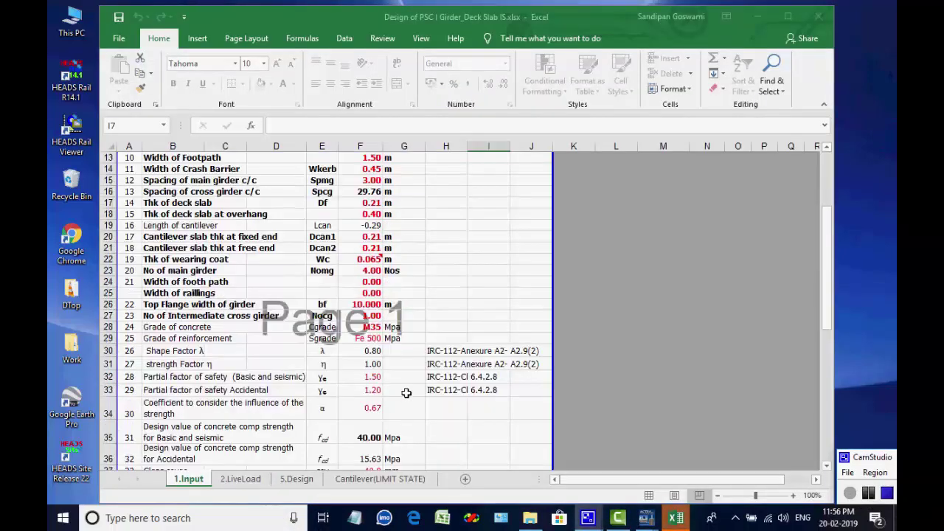
scroll(405, 390, "up", 10)
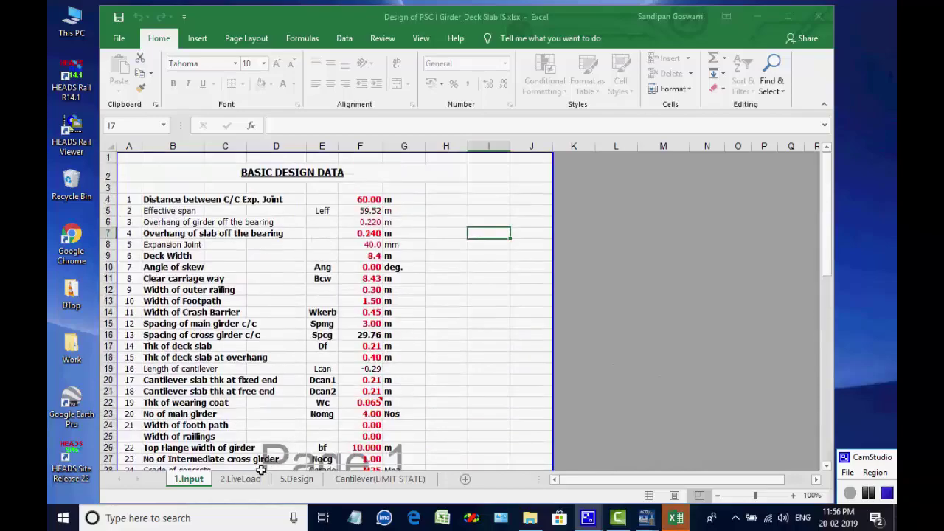
- Examine the effective width method calculations and the transverse live load analysis tables on the 2.LiveLoad sheet
left_click(250, 478)
scroll(381, 345, "up", 20)
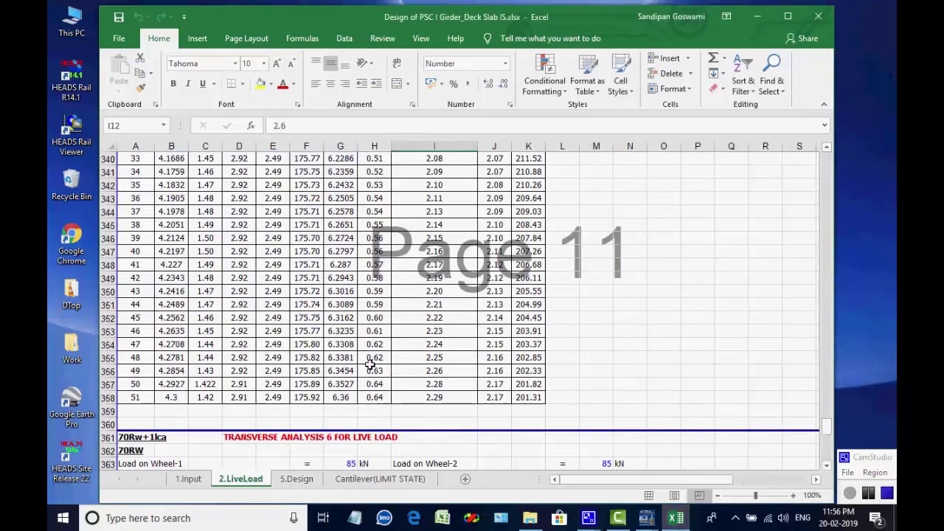
scroll(382, 344, "up", 20)
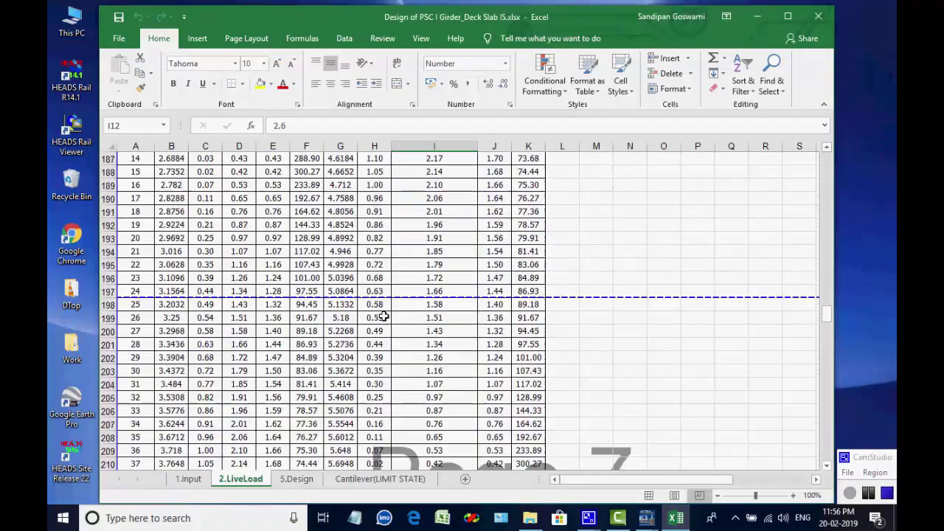
scroll(453, 260, "up", 20)
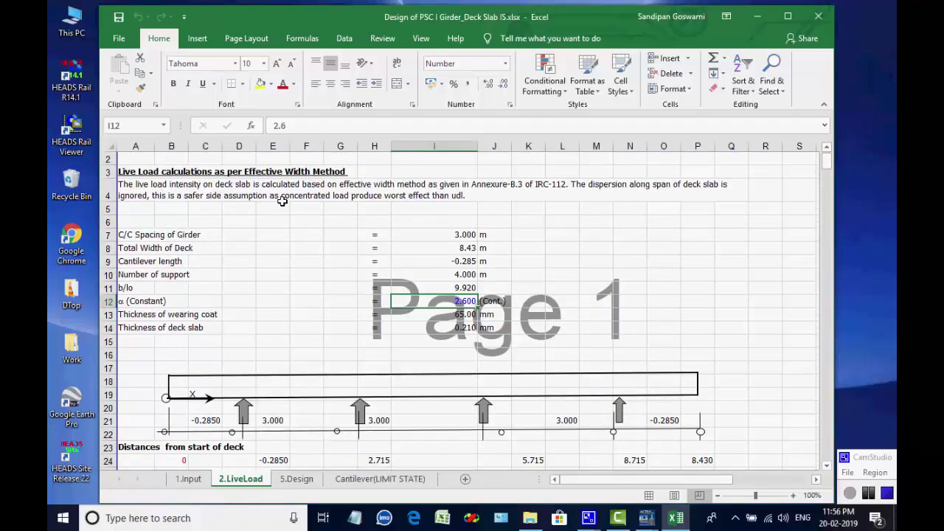
scroll(459, 268, "down", 20)
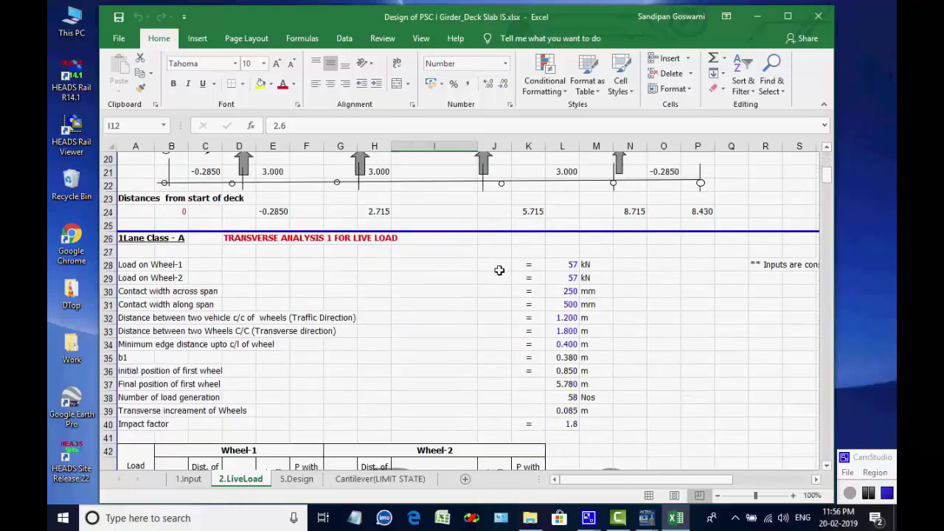
scroll(536, 315, "down", 20)
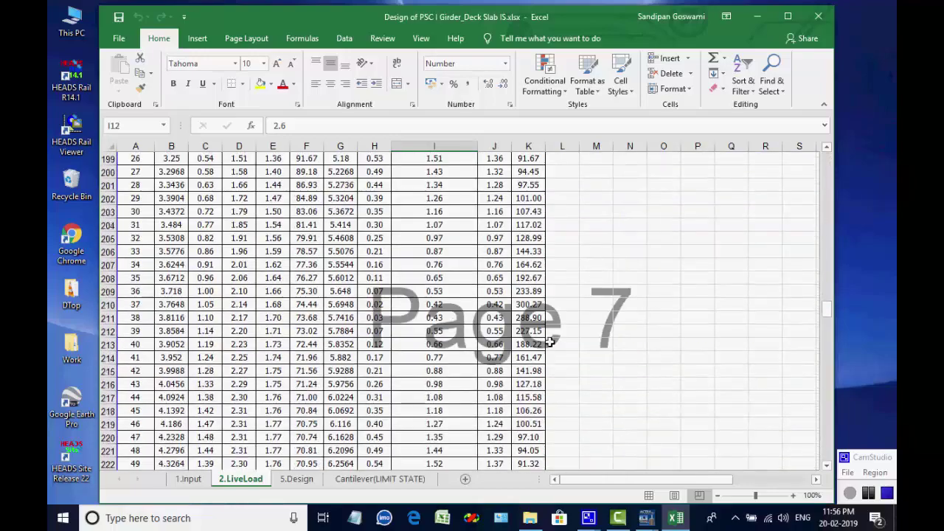
scroll(617, 327, "down", 19)
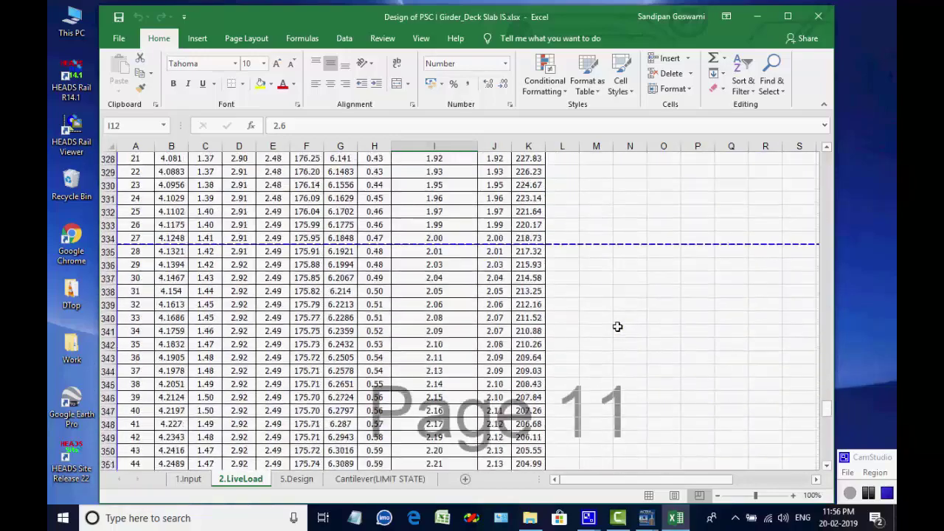
scroll(617, 327, "down", 15)
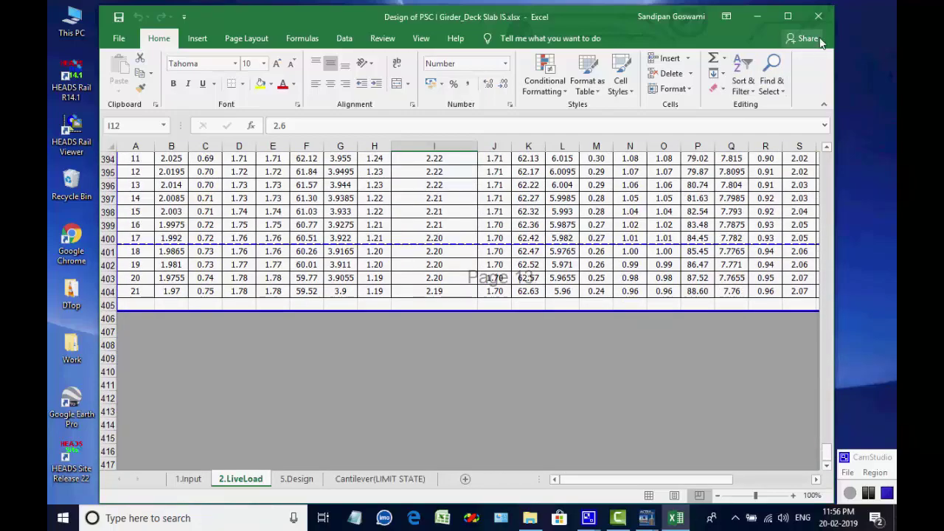
scroll(363, 339, "up", 1)
scroll(363, 339, "up", 20)
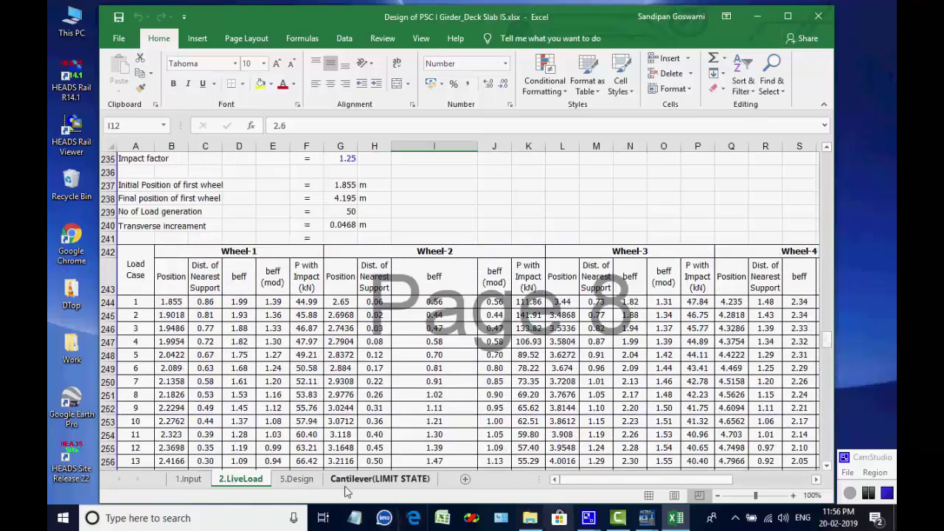
- Examine the deck slab design forces, ULS design, reinforcement, stress checks and crack width calculations on the 5.Design sheet
left_click(298, 479)
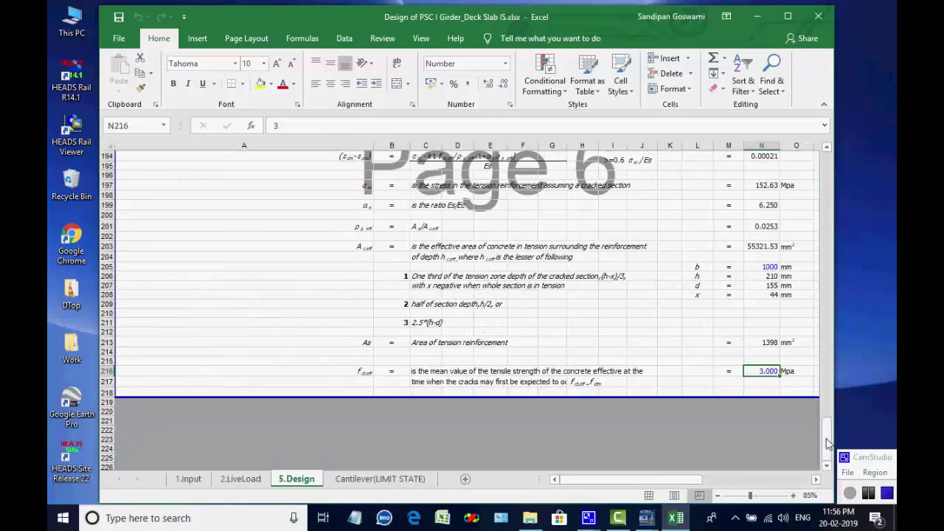
left_click_drag(827, 442, 837, 159)
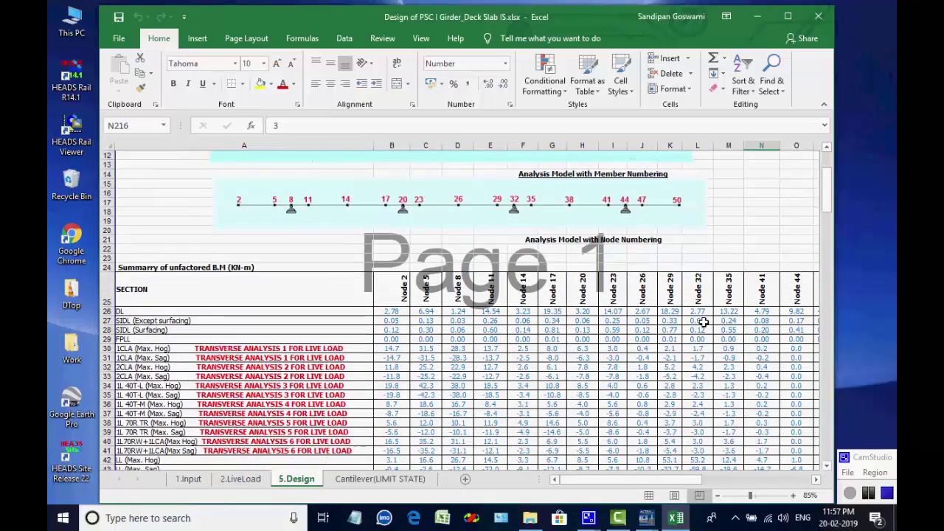
mouse_move(619, 487)
left_mouse_down()
mouse_move(647, 491)
mouse_move(620, 487)
left_mouse_up()
scroll(593, 367, "down", 20)
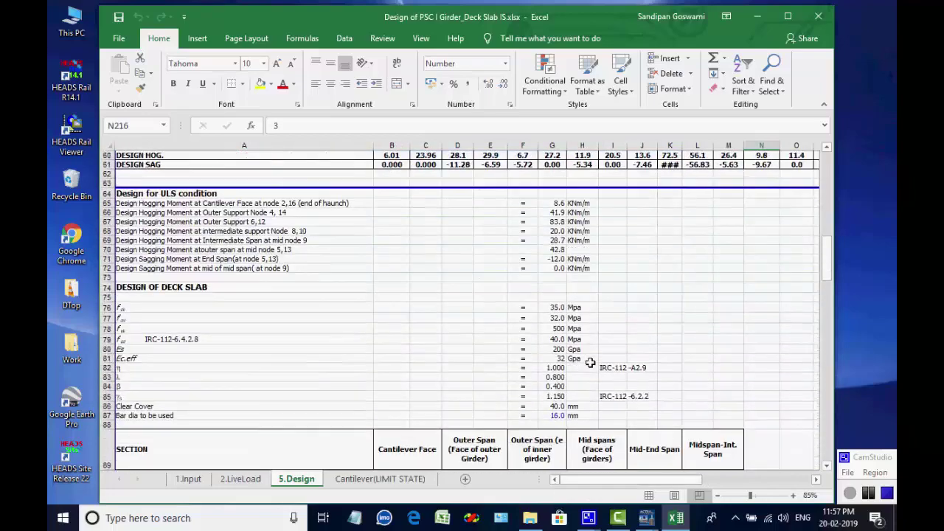
scroll(590, 361, "down", 15)
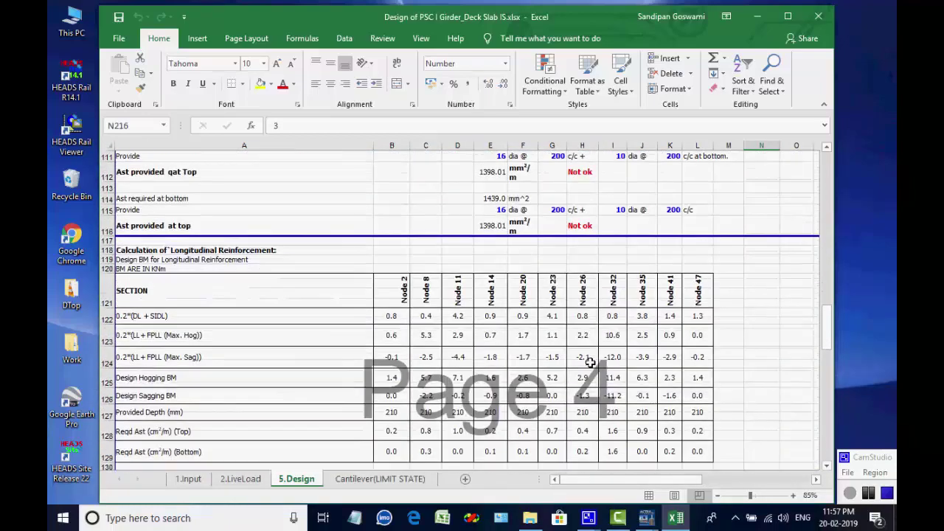
scroll(590, 362, "down", 12)
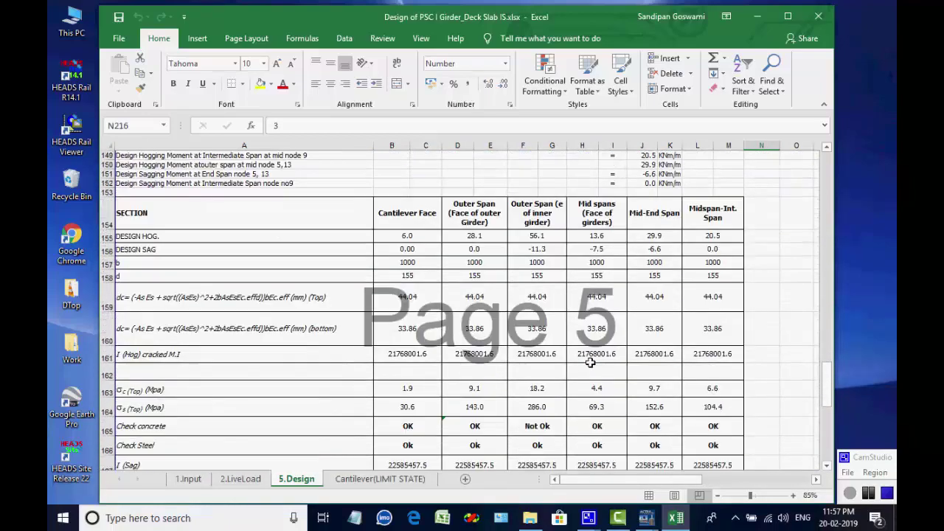
scroll(590, 362, "up", 5)
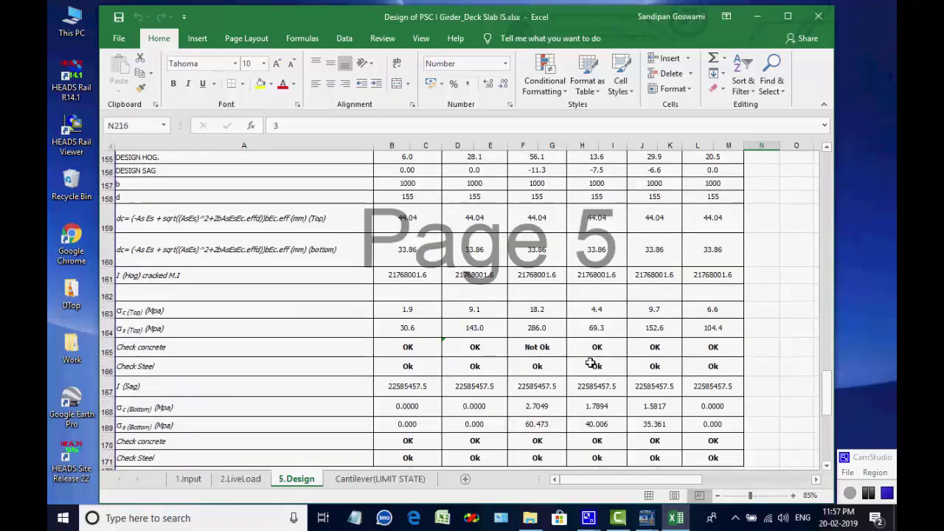
scroll(590, 362, "down", 5)
scroll(590, 362, "down", 7)
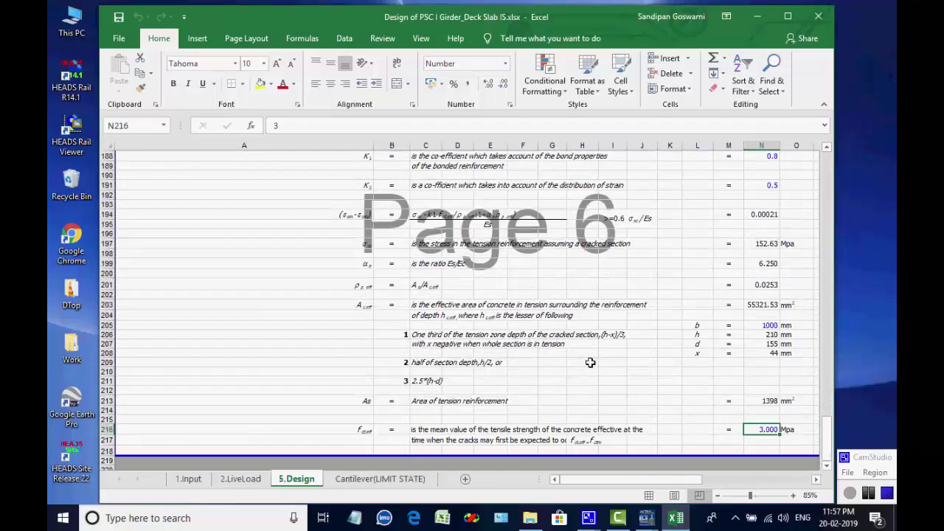
scroll(590, 363, "up", 20)
scroll(592, 357, "up", 5)
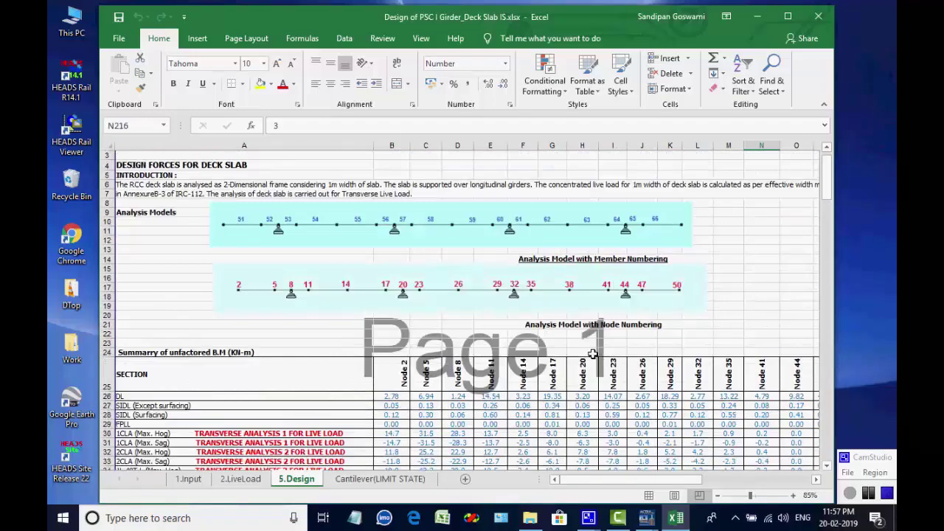
- Review the transverse cantilever slab design on the Cantilever(LIMIT STATE) sheet and close the design workbook
left_click(371, 479)
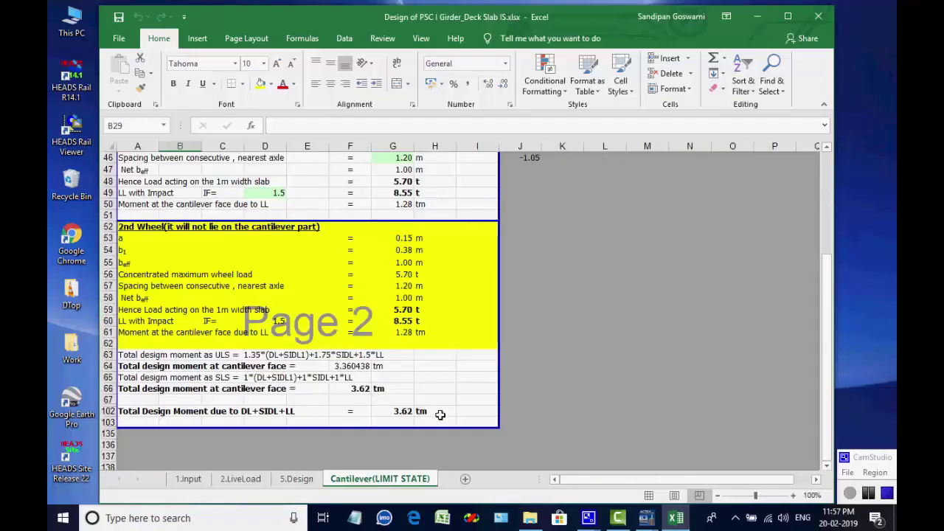
scroll(438, 413, "up", 16)
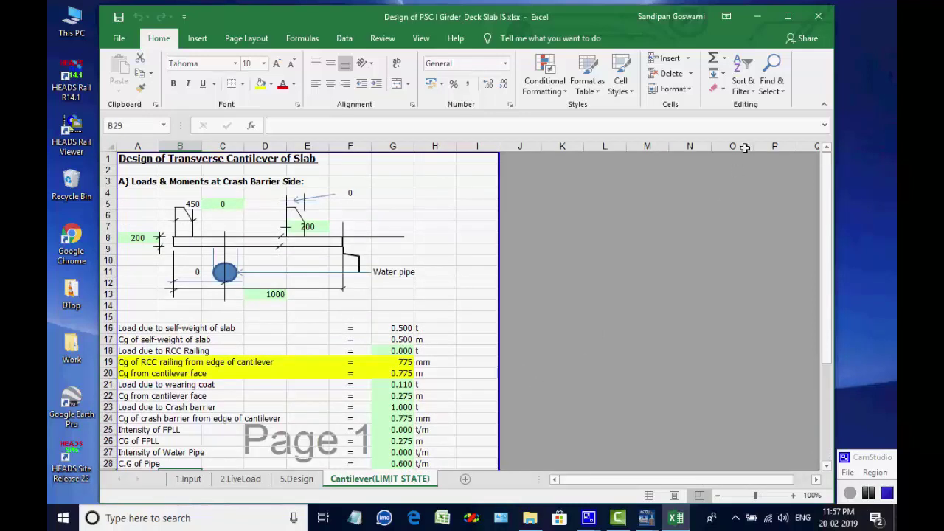
left_click(819, 21)
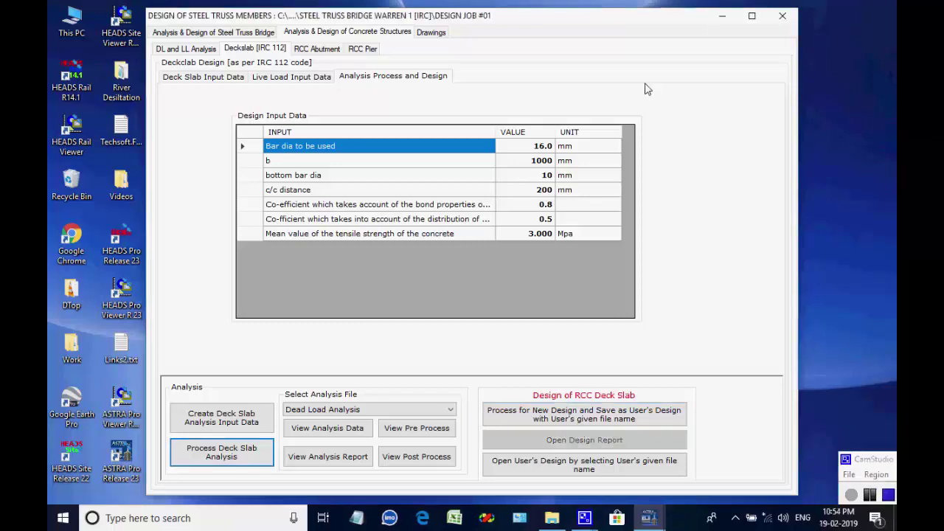
- Review the RCC abutment design inputs for the open foundation and the pile foundation in LSM
left_click(334, 52)
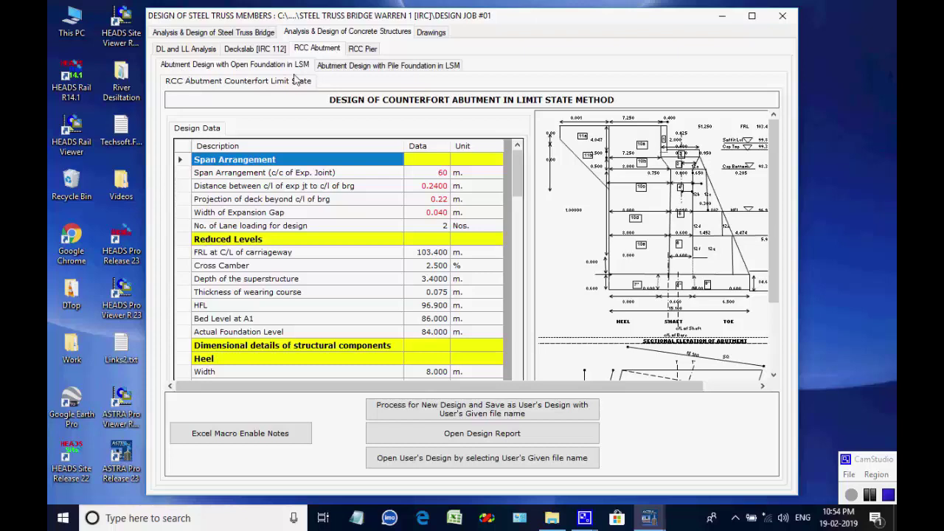
left_click(365, 67)
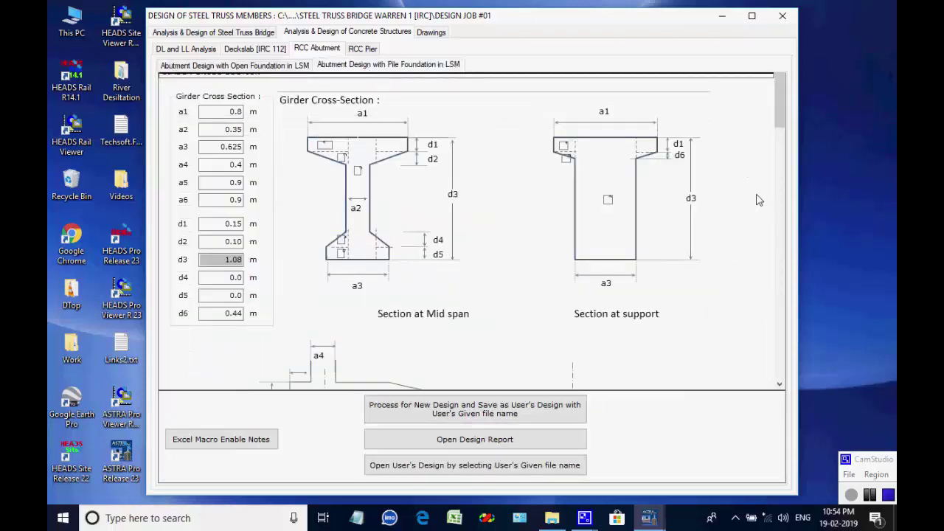
mouse_move(779, 126)
left_mouse_down()
mouse_move(778, 380)
mouse_move(778, 129)
left_mouse_up()
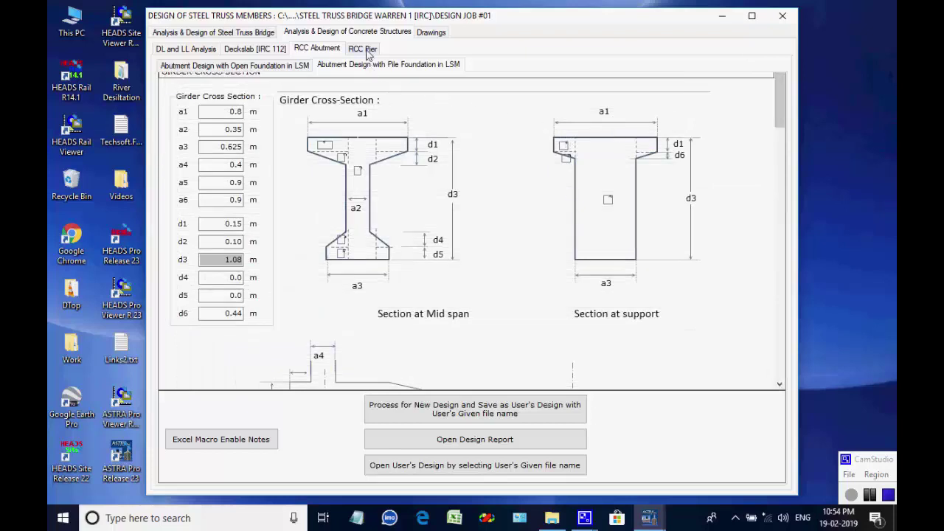
- Process a new abutment design with pile foundation and review its input, checks, seismic coefficient, superstructure DL and SIDL sheets
left_click(461, 410)
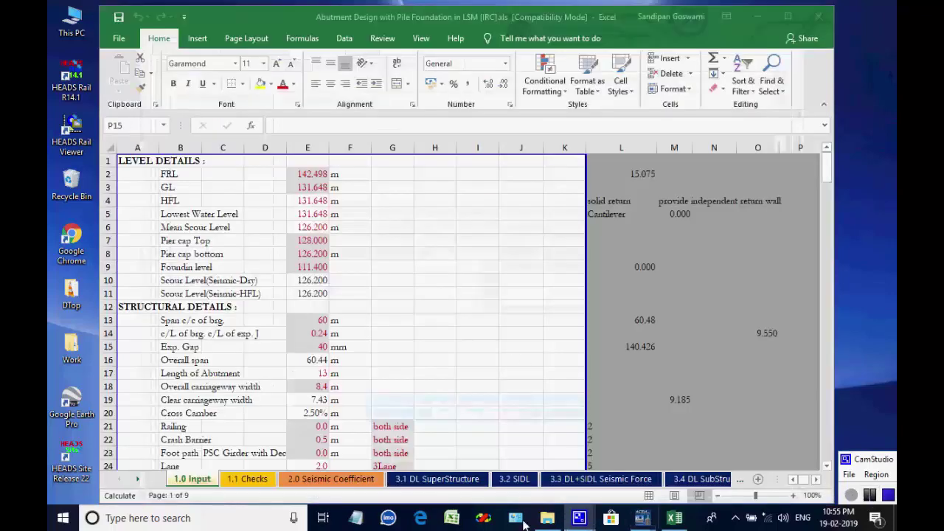
left_click(249, 479)
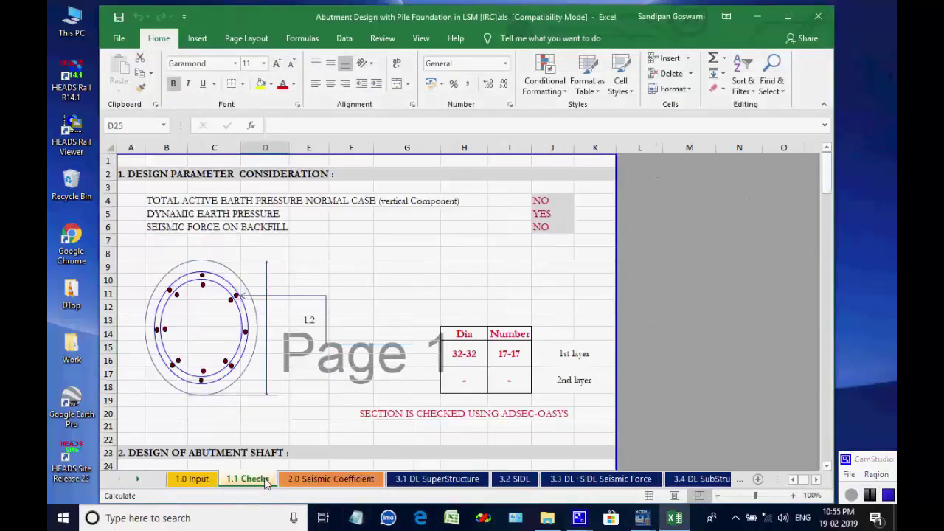
left_click(301, 481)
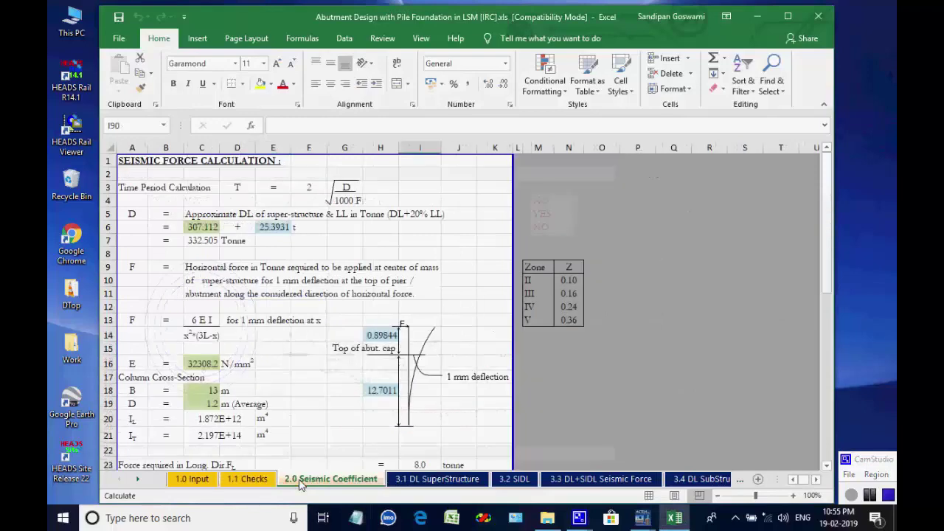
left_click(424, 481)
left_click(526, 480)
left_click(601, 480)
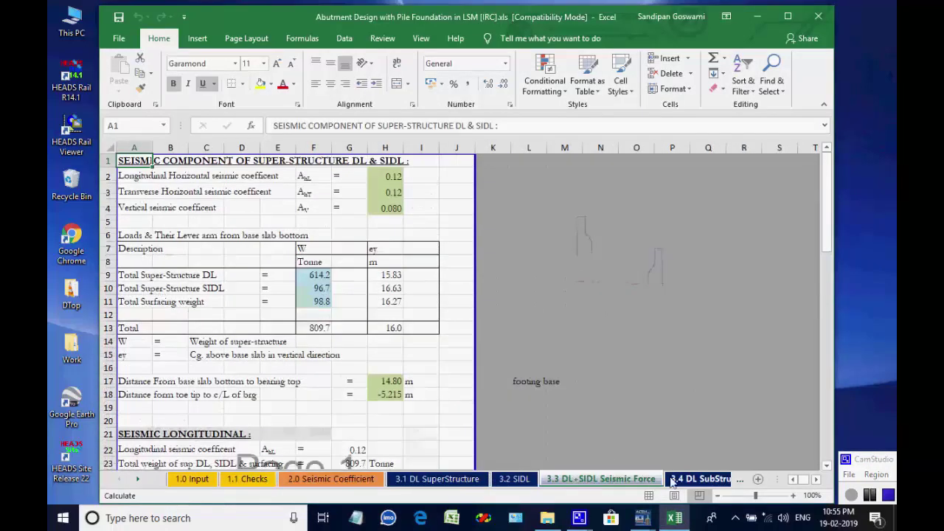
- Review the substructure dead load sheet and examine the longitudinal, transverse and vertical seismic components on the 3.5 DL SubStructure Seismic sheet
left_click(695, 481)
left_click(723, 480)
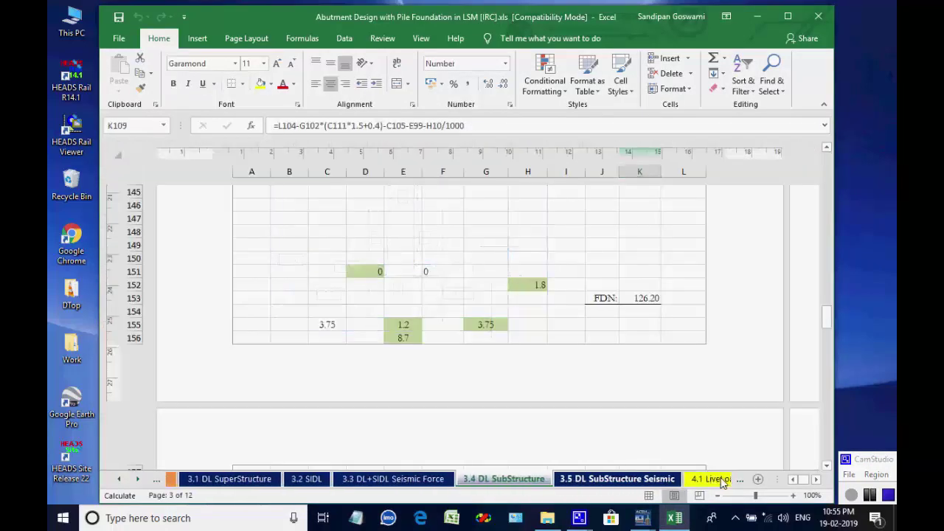
scroll(506, 380, "up", 10)
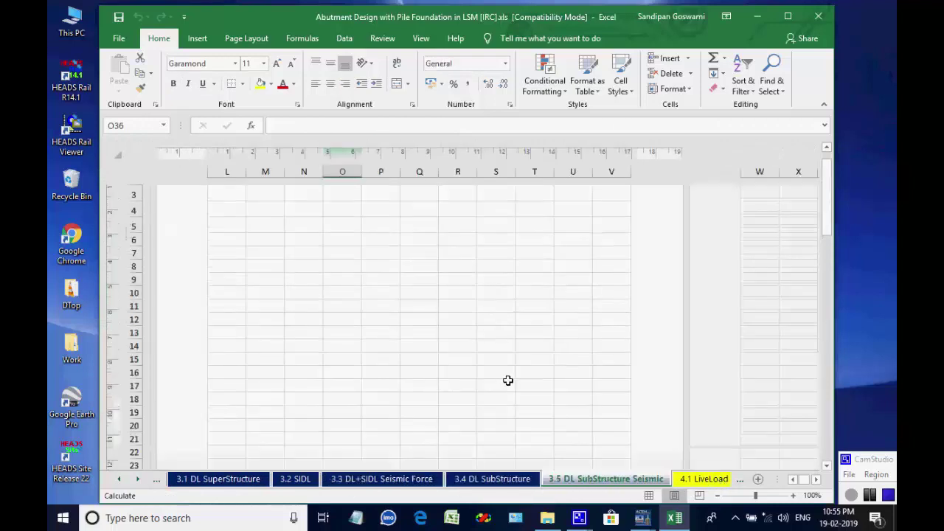
left_click(793, 480)
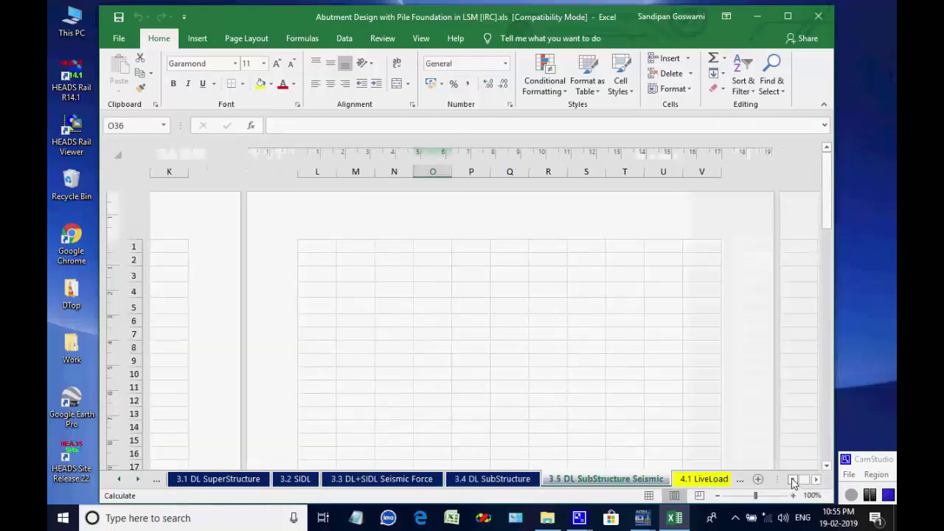
left_click(793, 480)
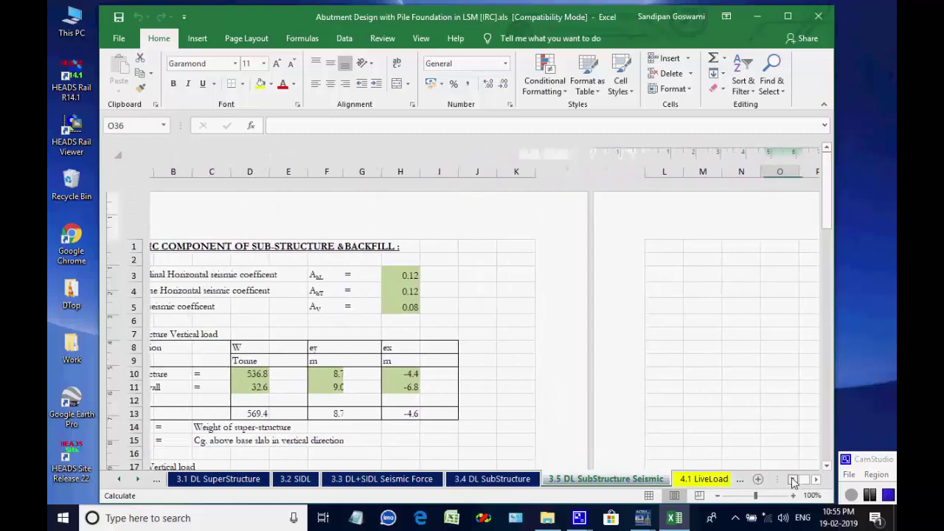
scroll(475, 283, "down", 19)
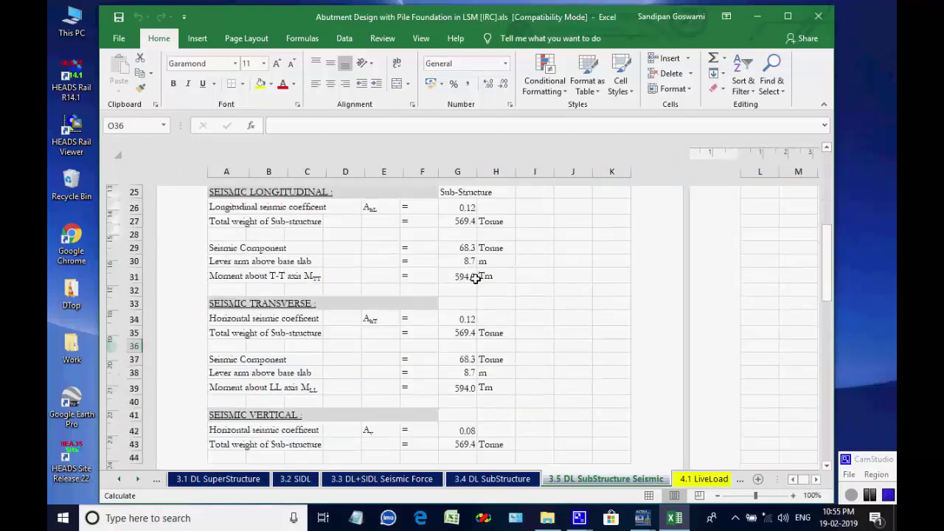
scroll(475, 283, "up", 11)
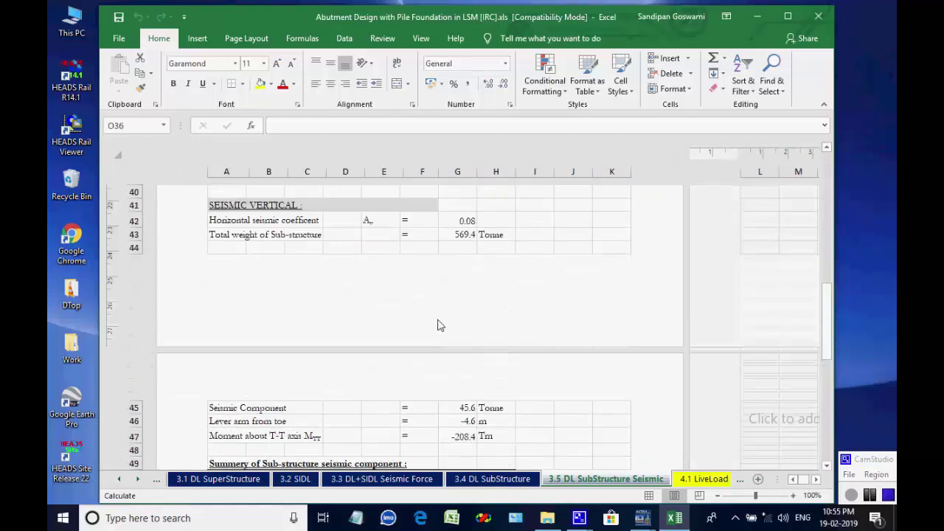
- Review the live load reactions on the 4.1 LiveLoad, 4.2 LiveLoadSeismic and 4.3 LL Special Vehicle sheets
left_click(139, 480)
left_click(139, 480)
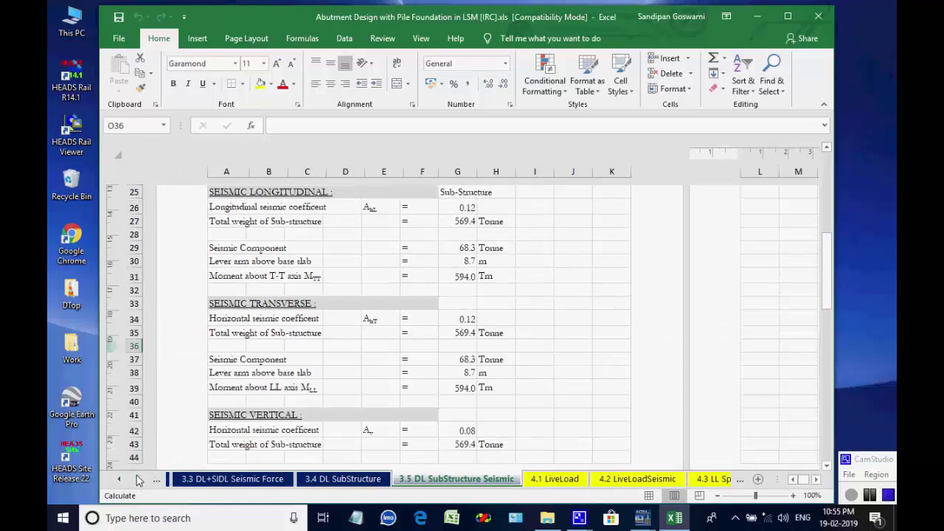
left_click(138, 480)
left_click(139, 481)
left_click(138, 480)
left_click(206, 479)
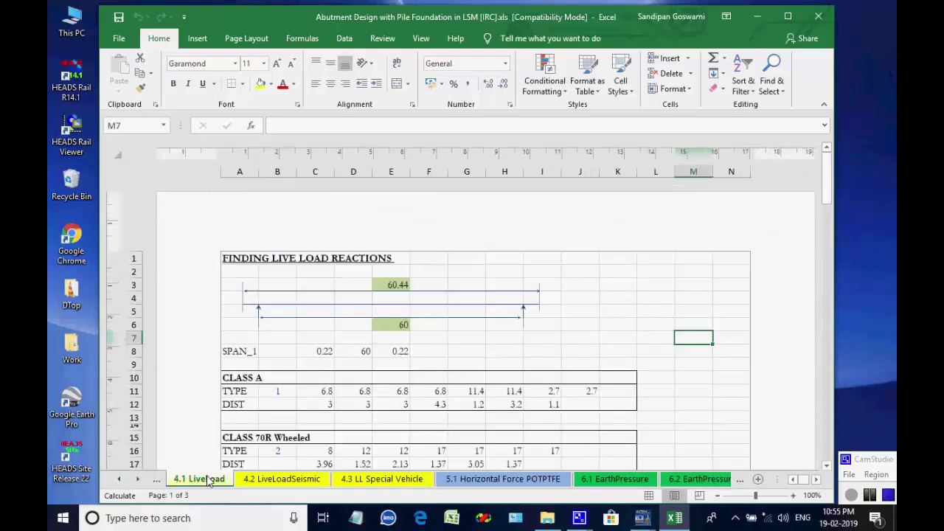
left_click(317, 481)
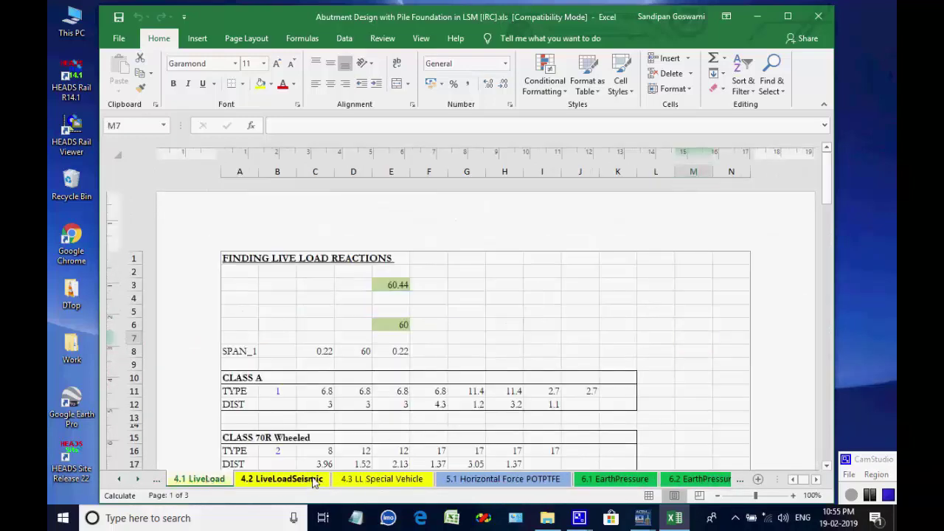
left_click(381, 480)
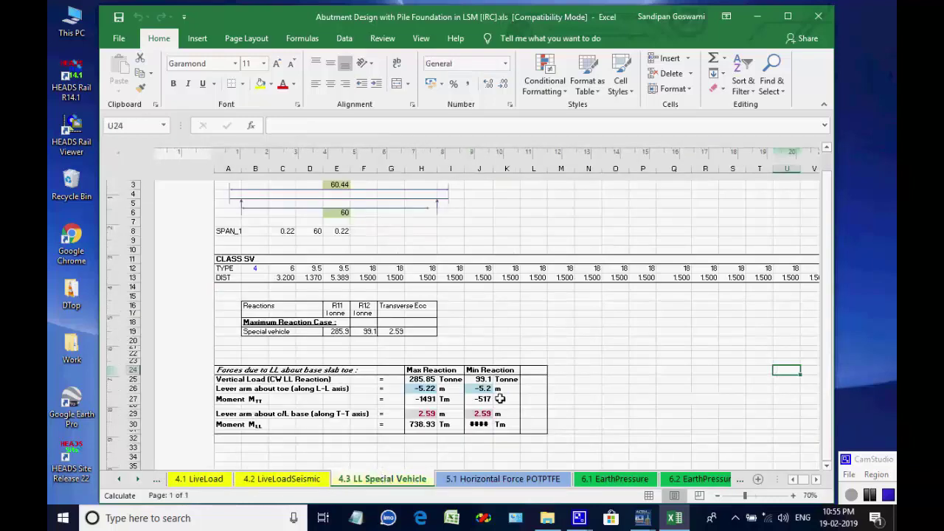
scroll(507, 389, "up", 3)
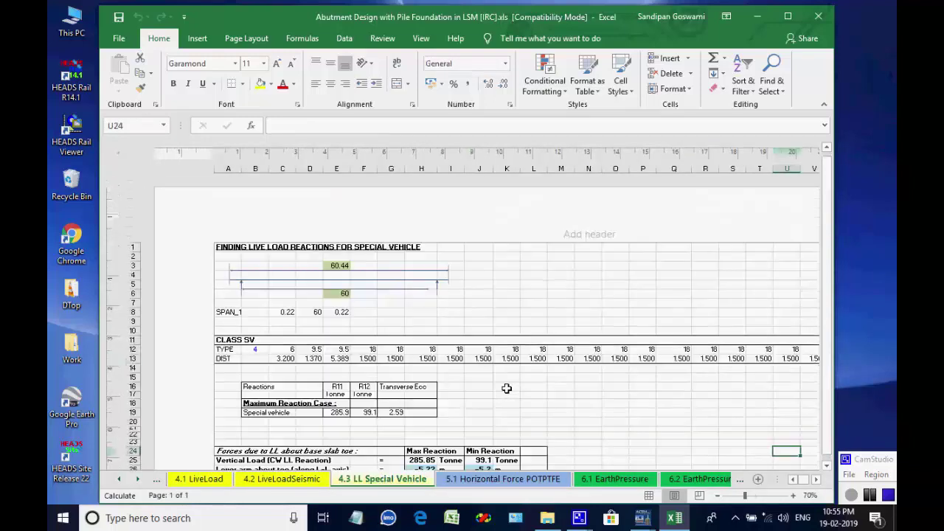
- Examine the longitudinal horizontal forces on the 5.1 Horizontal Force POTPTFE sheet and the active earth pressure on the 6.1 EarthPressure sheet
left_click(490, 480)
scroll(511, 371, "up", 20)
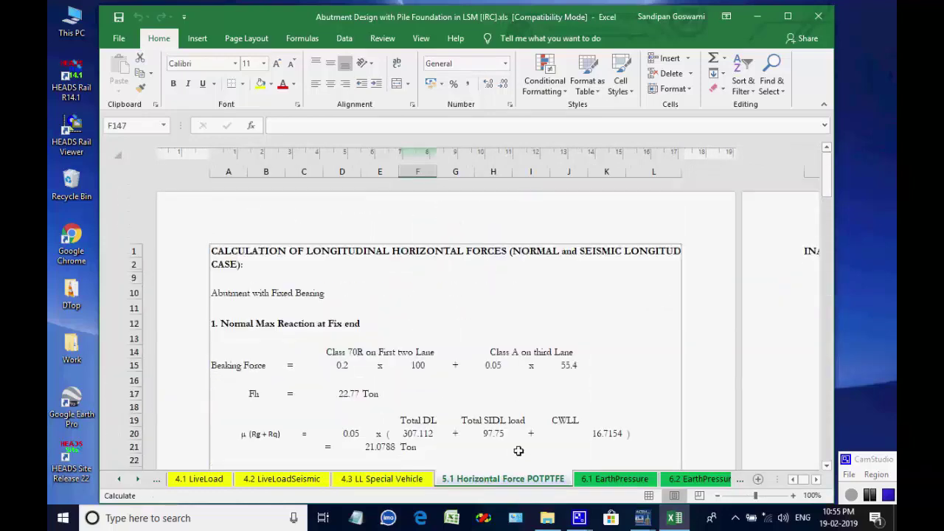
left_click(605, 479)
scroll(499, 349, "up", 4)
scroll(496, 357, "down", 6)
scroll(496, 357, "down", 8)
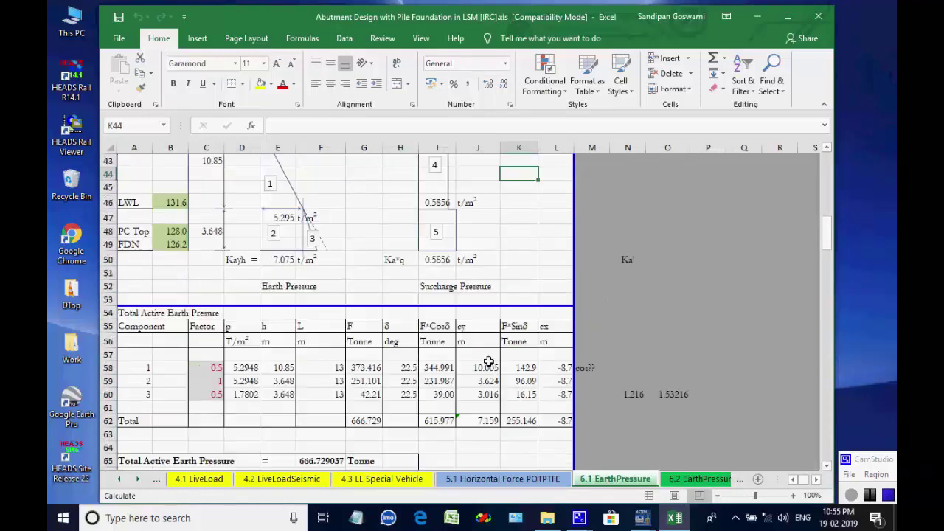
- Examine the soil parameters and dynamic earth pressure coefficient calculations on the 6.2 EarthPressure Seismic sheet
left_click(664, 479)
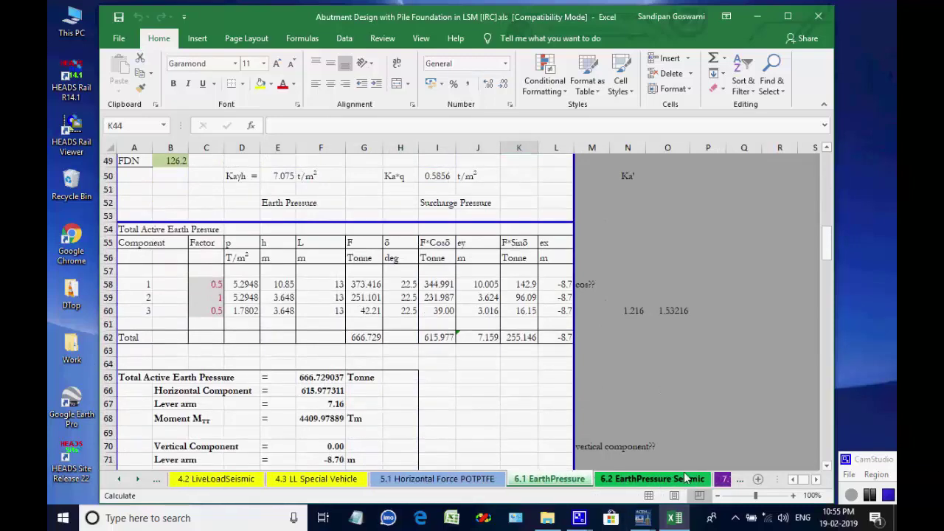
scroll(520, 344, "down", 6)
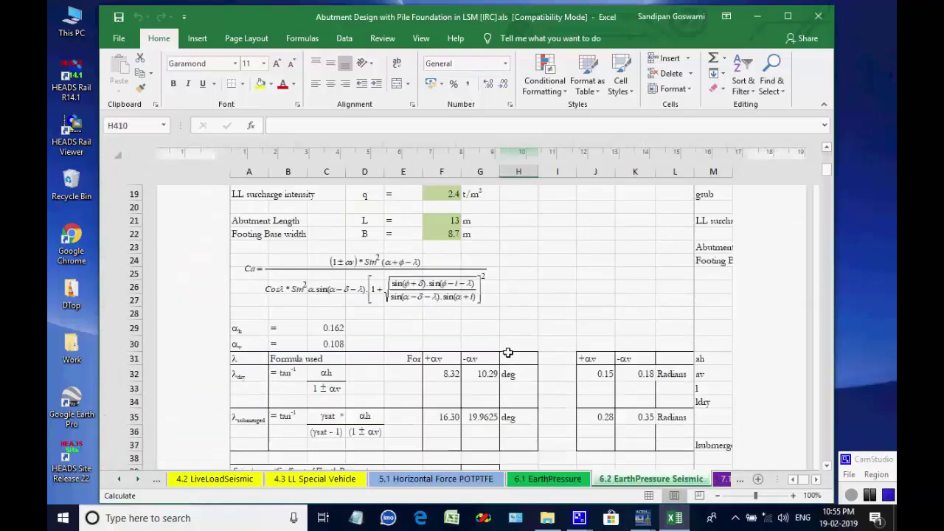
scroll(517, 350, "down", 12)
scroll(516, 354, "up", 13)
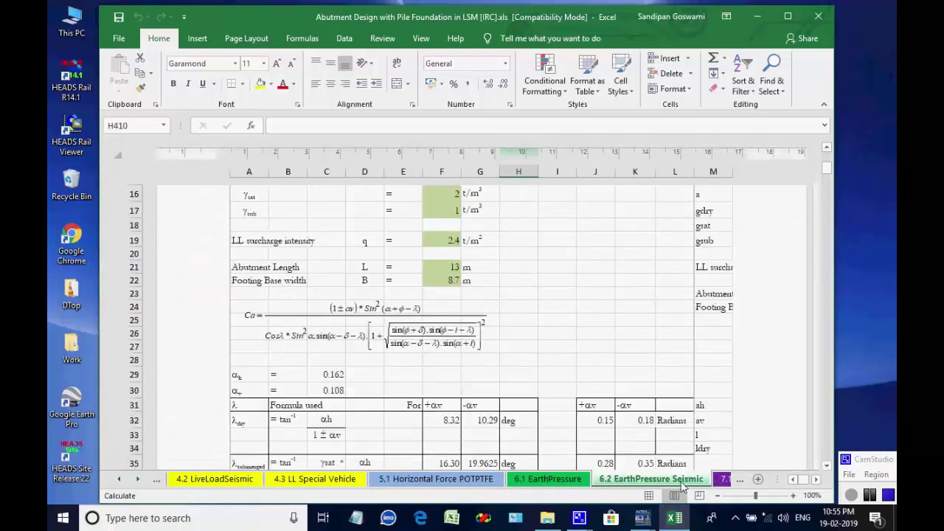
- Review the 7.1 Fluid Pressure sheet and the summary of foundation forces on the 8.1 sheet
left_click(723, 480)
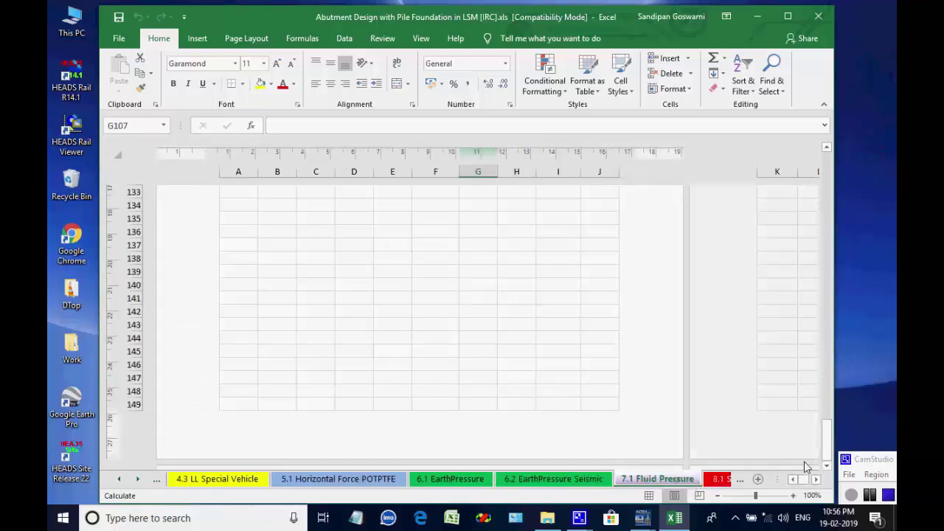
left_click_drag(826, 442, 826, 155)
left_click(736, 479)
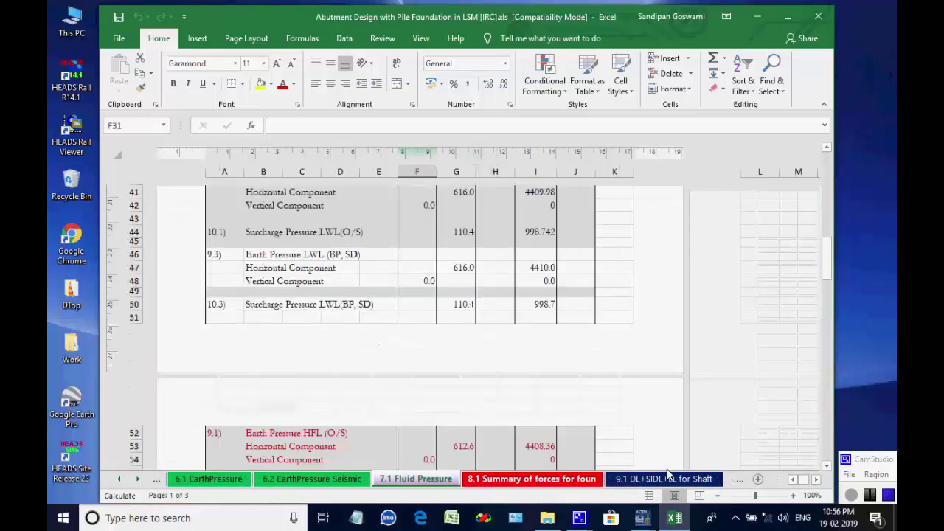
scroll(469, 390, "up", 15)
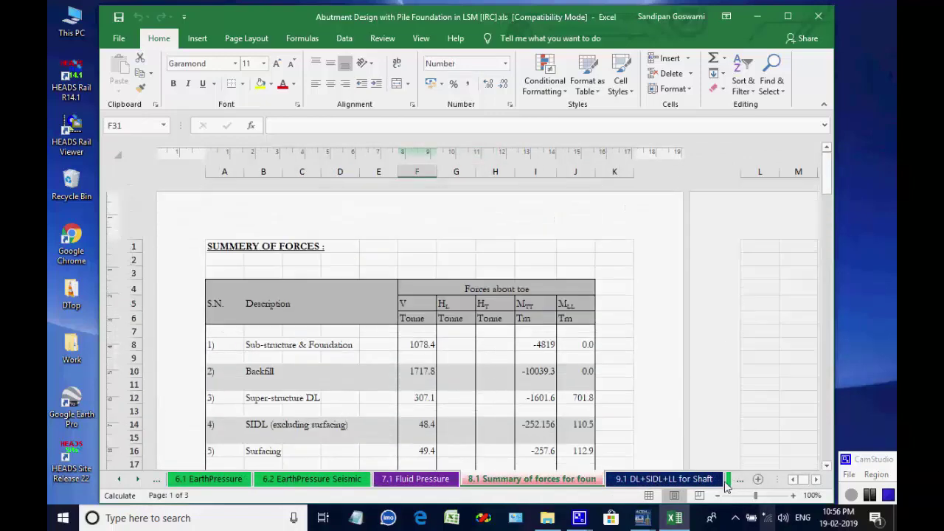
- Examine the unfactored shaft design forces, abutment components and superstructure loads on the 9.1 DL+SIDL+LL for Shaft sheet
left_click(138, 478)
left_click(137, 478)
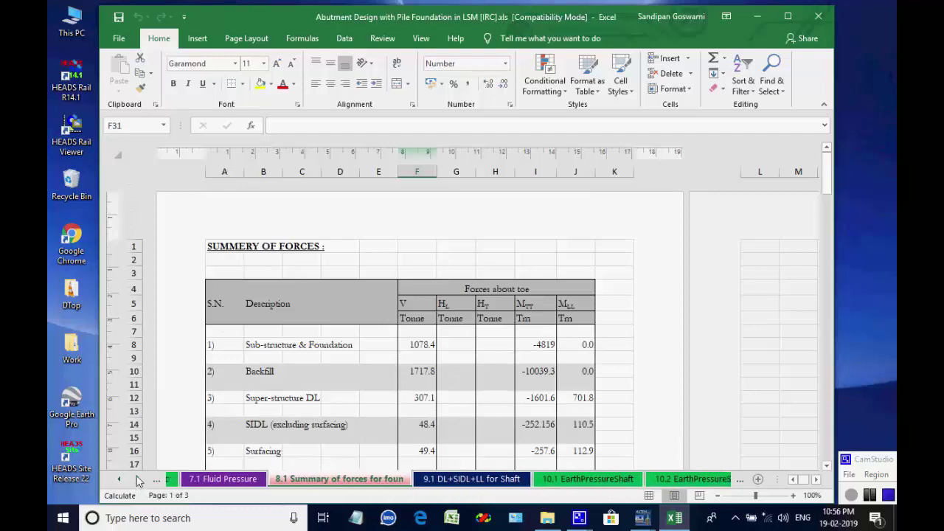
left_click(138, 479)
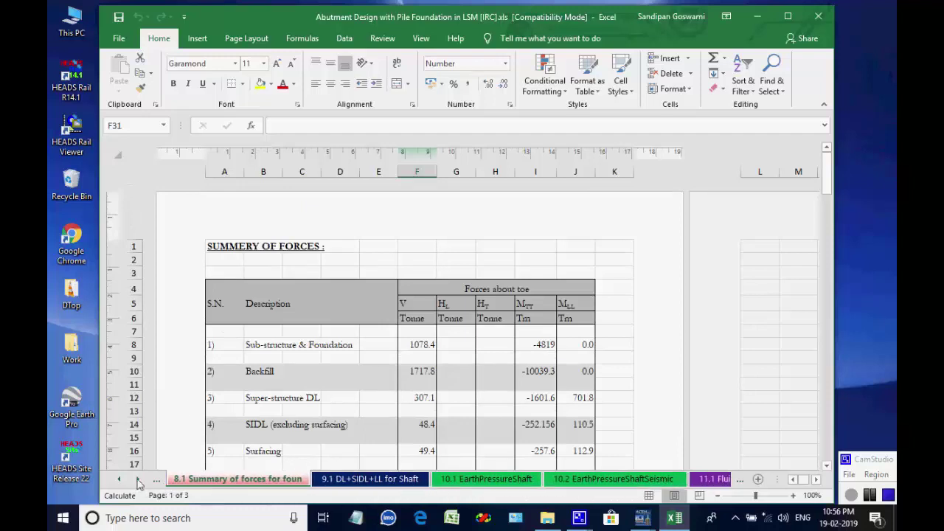
left_click(138, 479)
left_click(206, 479)
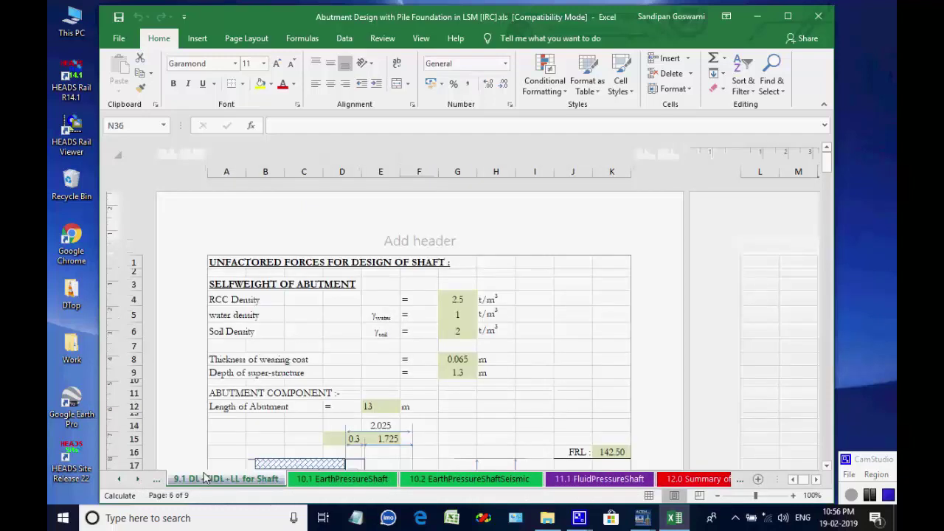
scroll(471, 351, "down", 2)
scroll(471, 351, "down", 16)
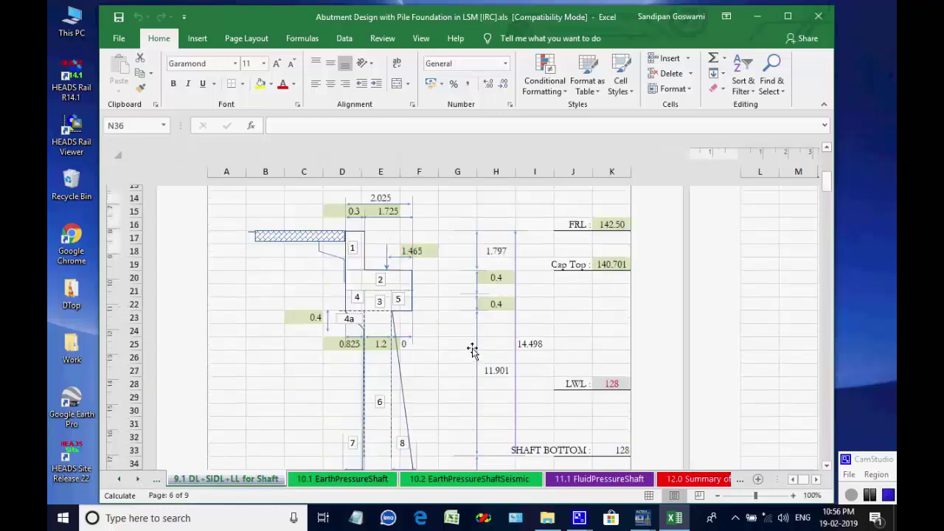
scroll(458, 361, "down", 20)
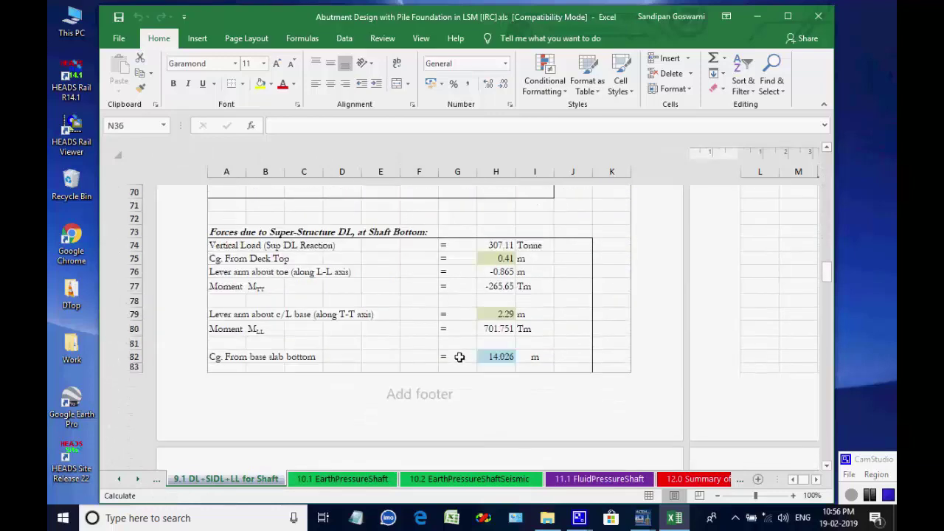
scroll(465, 361, "down", 1)
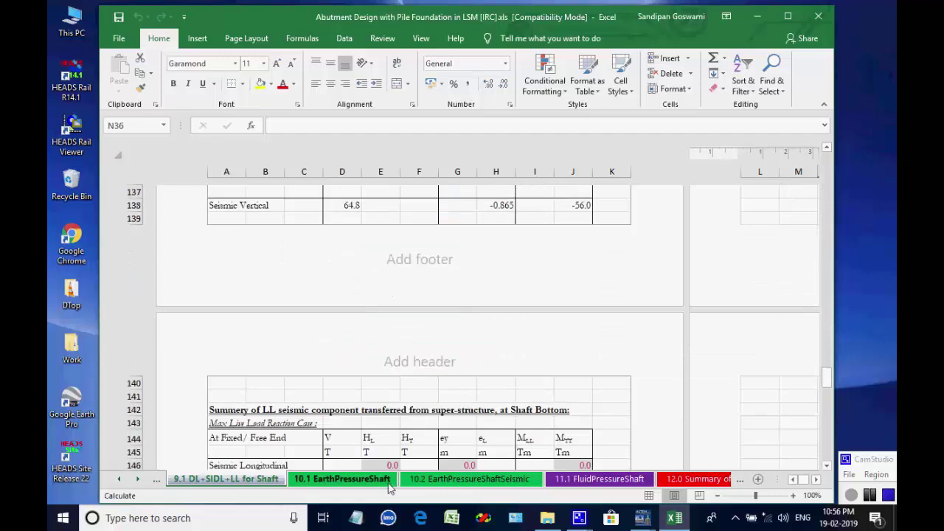
- Examine the earth pressure diagrams and surcharge pressure tables for the shaft on the 10.1 EarthPressureShaft sheet
left_click(387, 479)
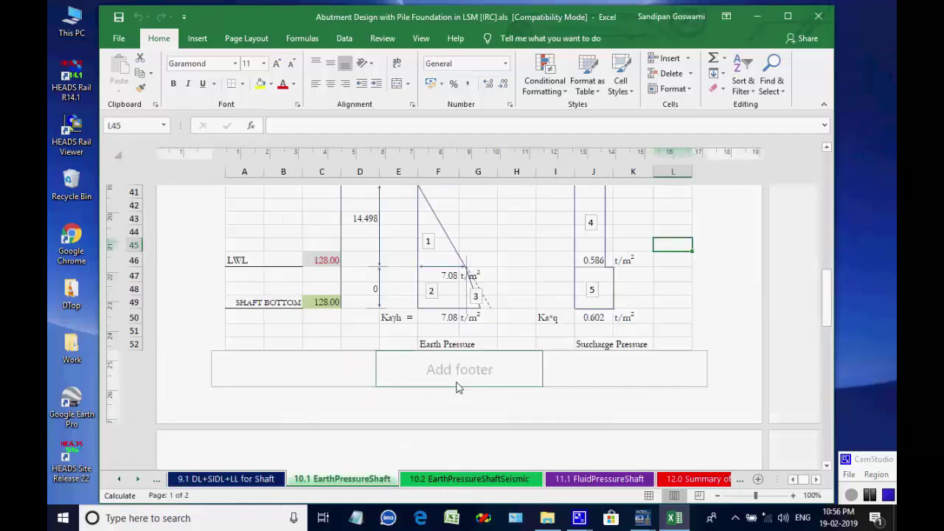
scroll(454, 380, "up", 8)
scroll(450, 373, "down", 5)
scroll(447, 364, "down", 16)
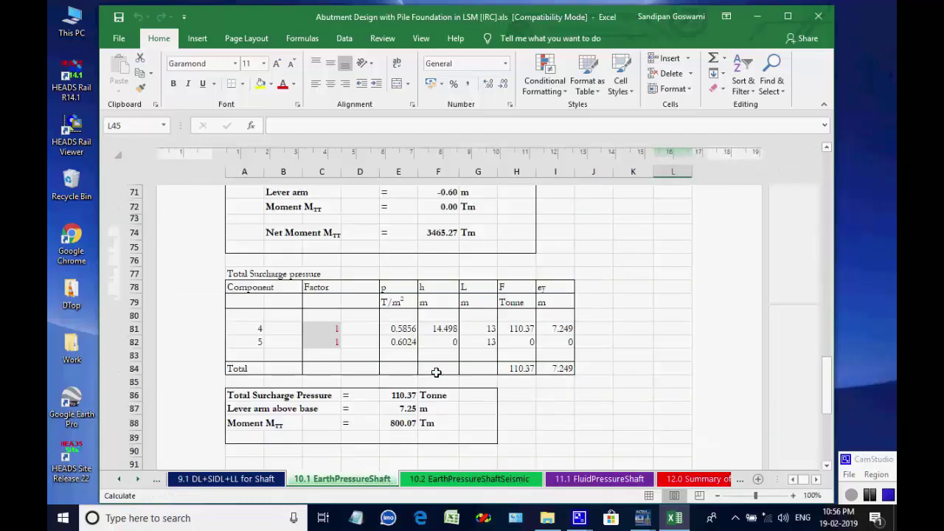
- Examine the dynamic earth pressure calculations on the 10.2 EarthPressureShaftSeismic sheet and the fluid pressure calculation on the 11.1 FluidPressureShaft sheet
left_click(479, 479)
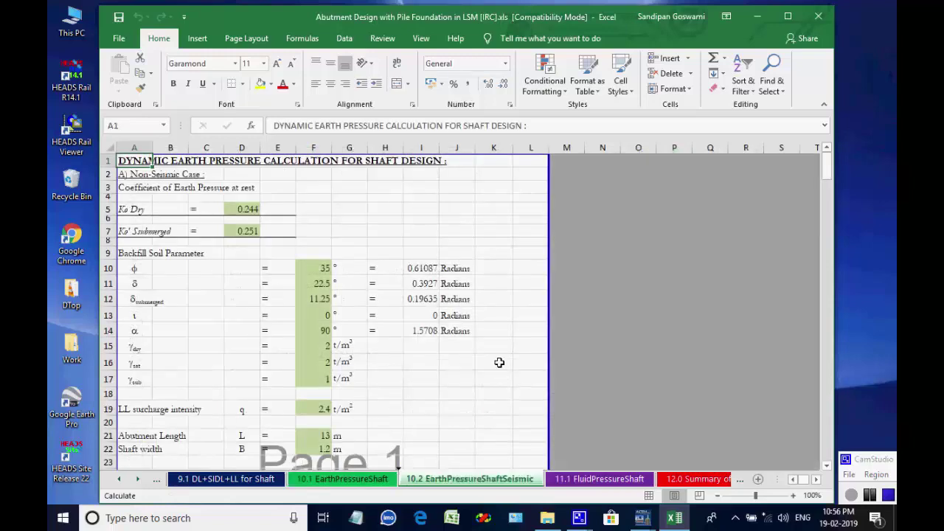
scroll(501, 358, "down", 10)
scroll(507, 349, "down", 20)
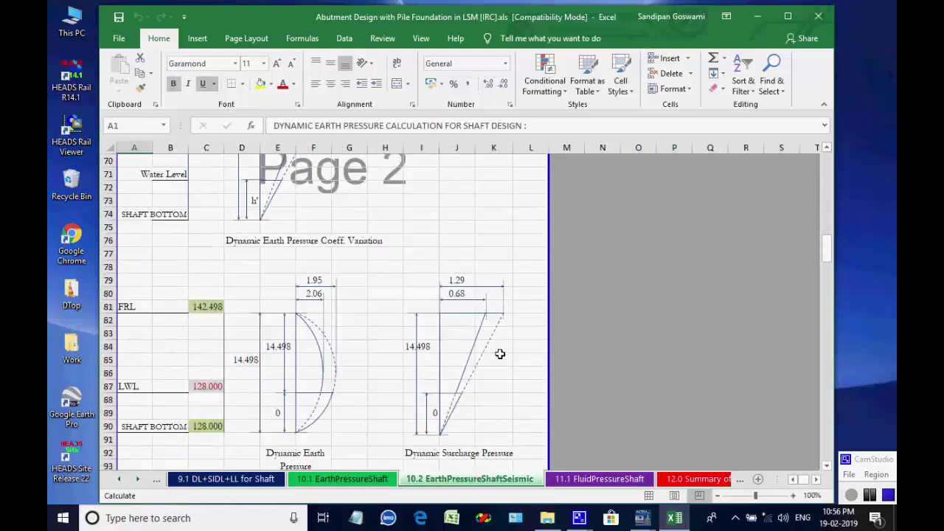
scroll(493, 362, "down", 9)
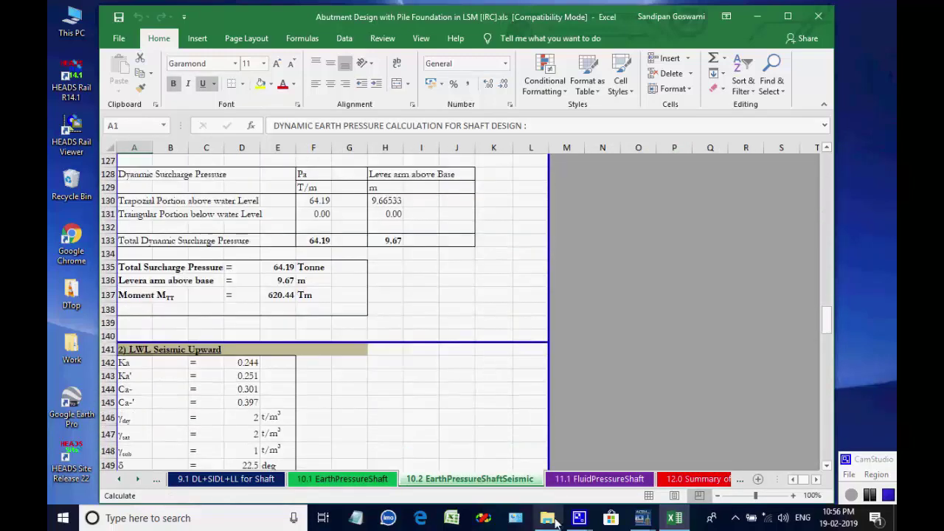
left_click(579, 479)
scroll(543, 390, "down", 12)
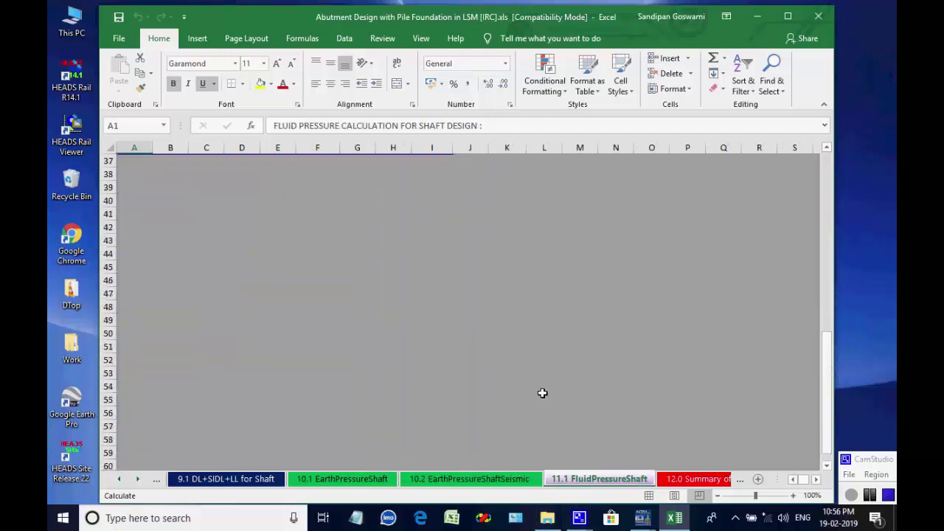
- Examine the shaft force summary on the 12.0 sheet and the load combination definitions on the 13. Load Combination Index sheet
left_click(677, 480)
scroll(543, 364, "down", 12)
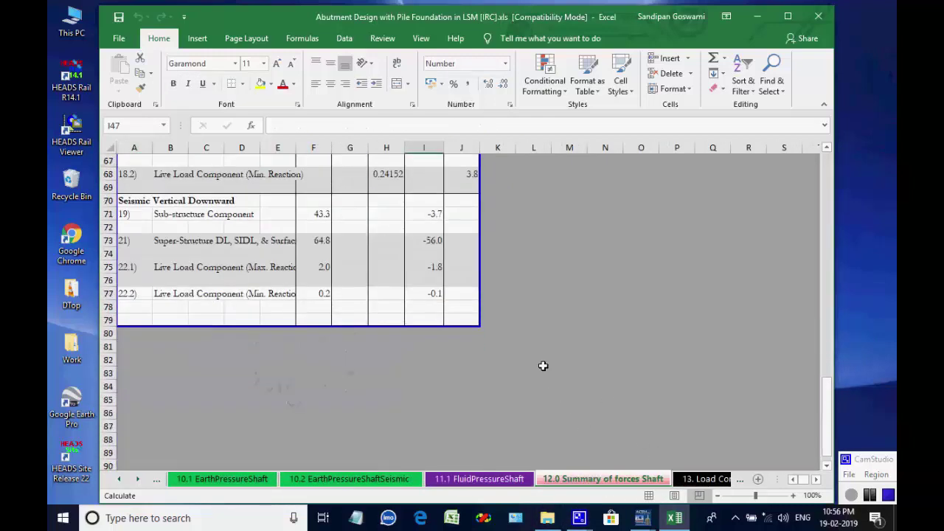
scroll(533, 362, "up", 10)
scroll(583, 377, "up", 7)
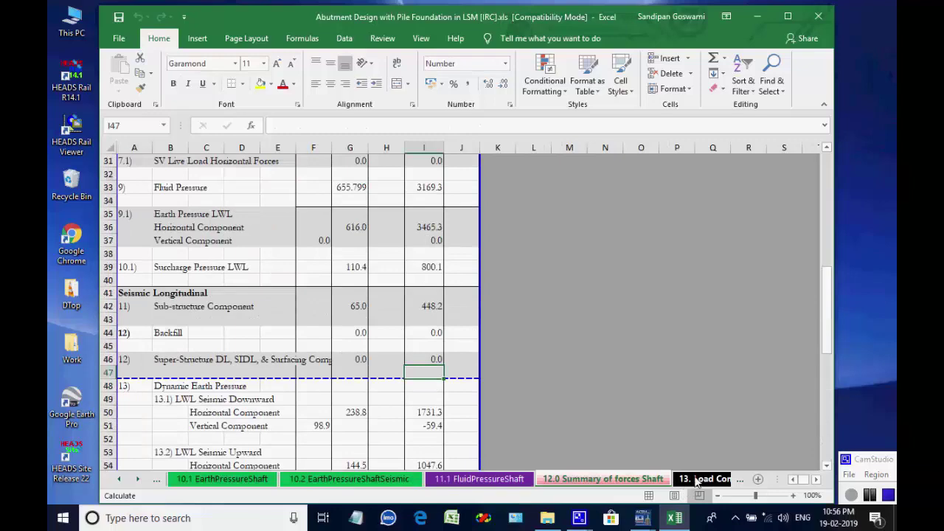
left_click(697, 480)
scroll(564, 356, "down", 14)
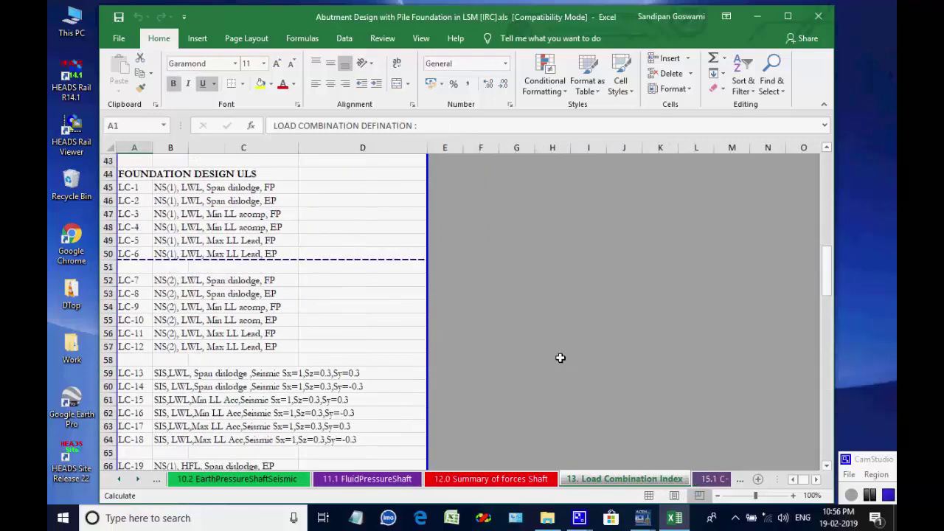
scroll(559, 368, "down", 20)
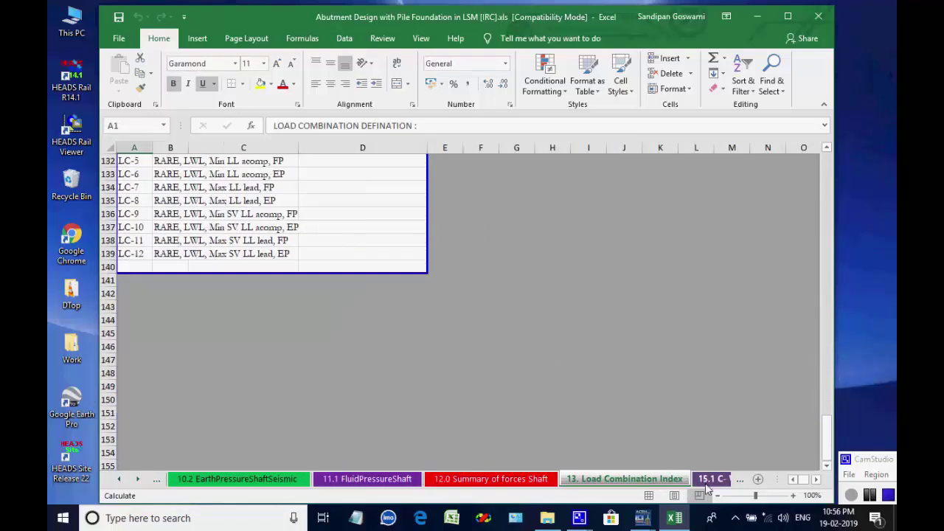
- Examine the forces about toe on the 15.1 sheet and the pile load and deflection checks on the 15.2 Vertical capacity Check sheet
left_click(708, 479)
scroll(564, 332, "up", 16)
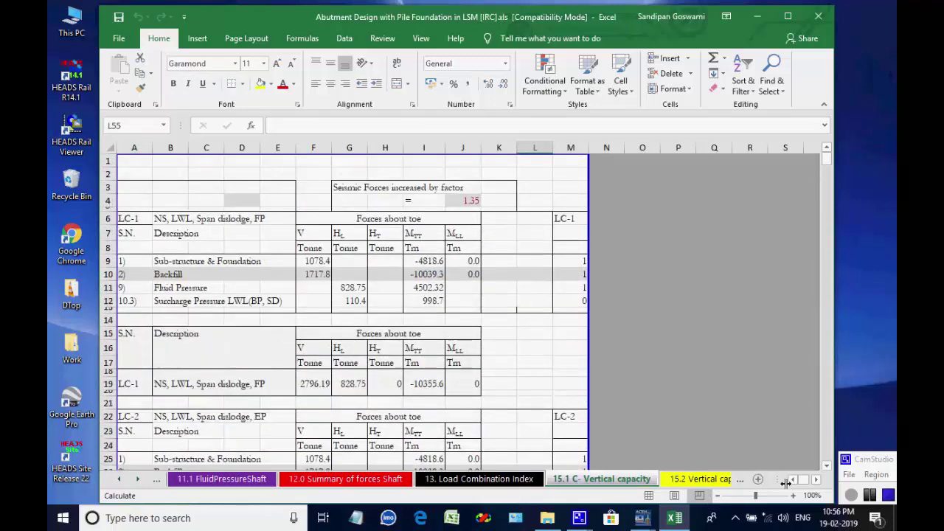
left_click(682, 480)
scroll(513, 354, "down", 20)
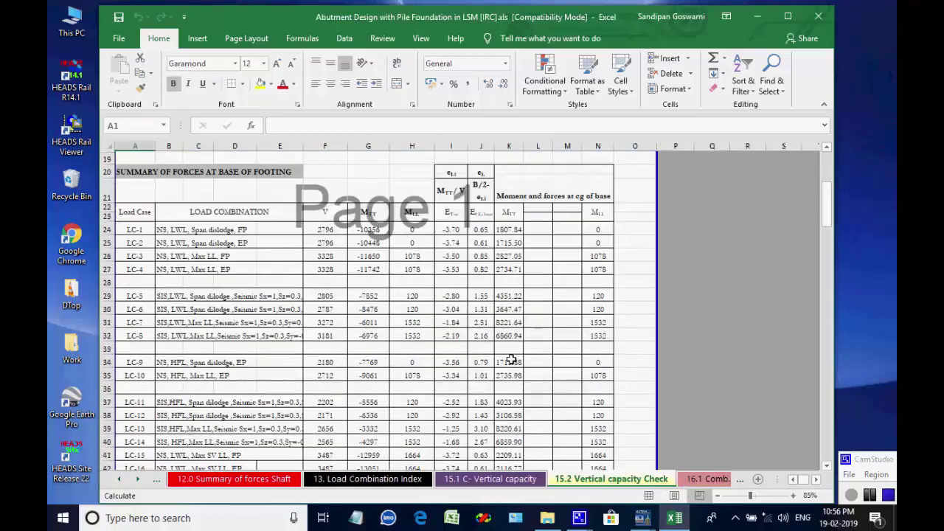
scroll(510, 365, "up", 9)
scroll(510, 365, "down", 20)
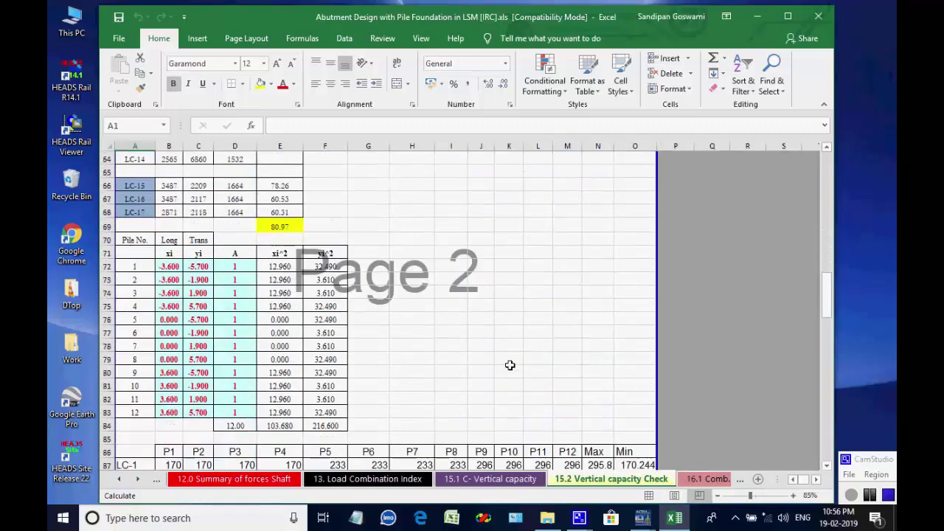
scroll(508, 372, "down", 5)
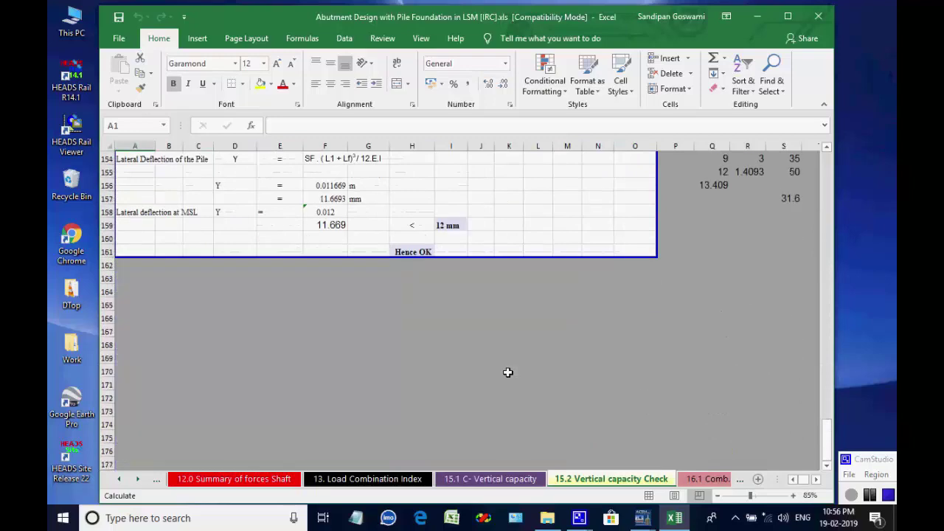
scroll(506, 374, "up", 17)
- Review the ULS force summary on the 16.2 Pile Design sheet and the pile cap moment and shear calculations on the 16.3U_DF_PC sheet
left_click(137, 479)
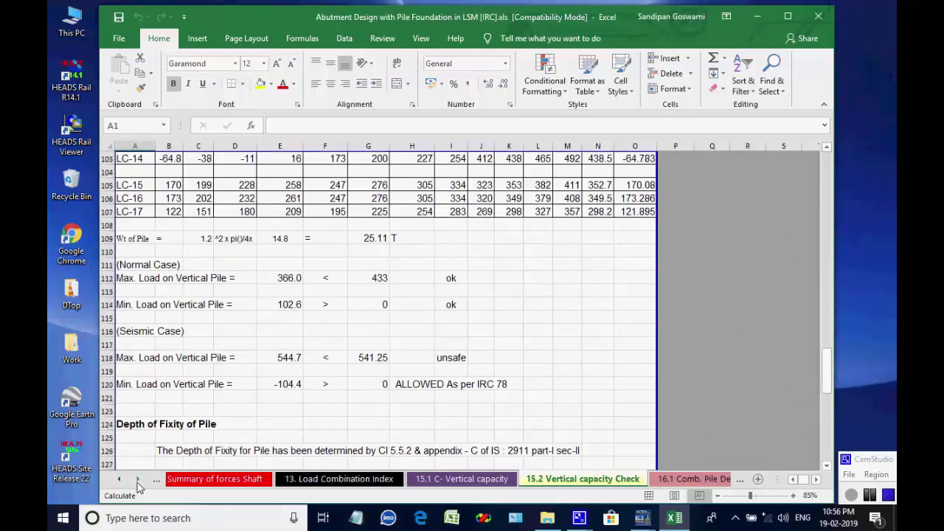
left_click(138, 479)
left_click(138, 480)
left_click(138, 480)
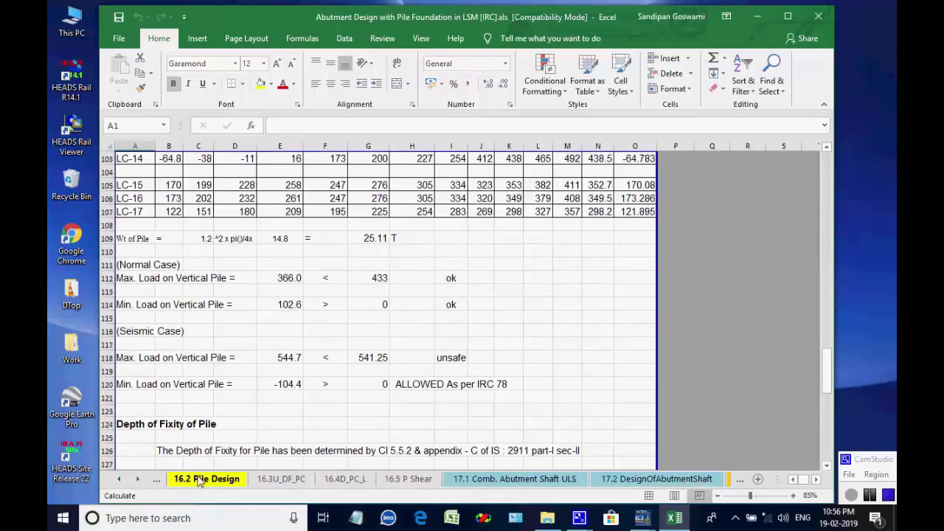
left_click(198, 479)
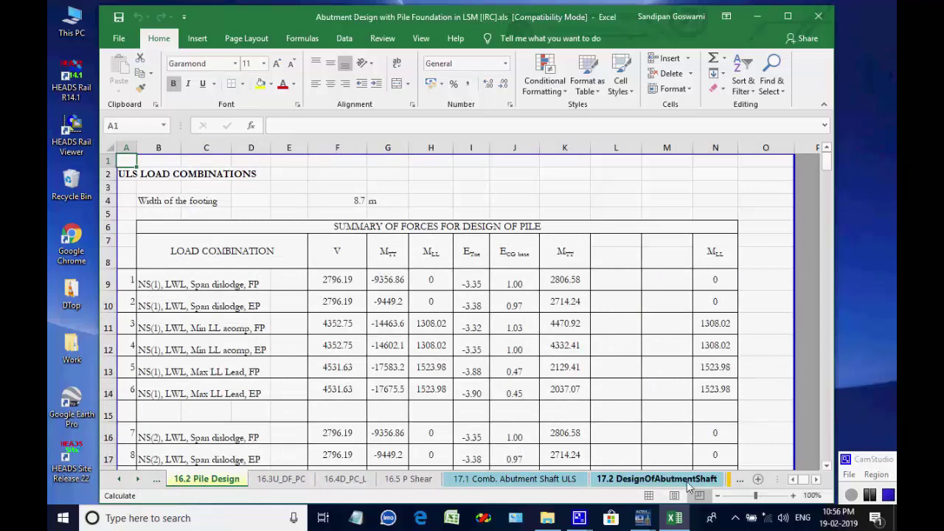
left_click(650, 478)
left_click(274, 479)
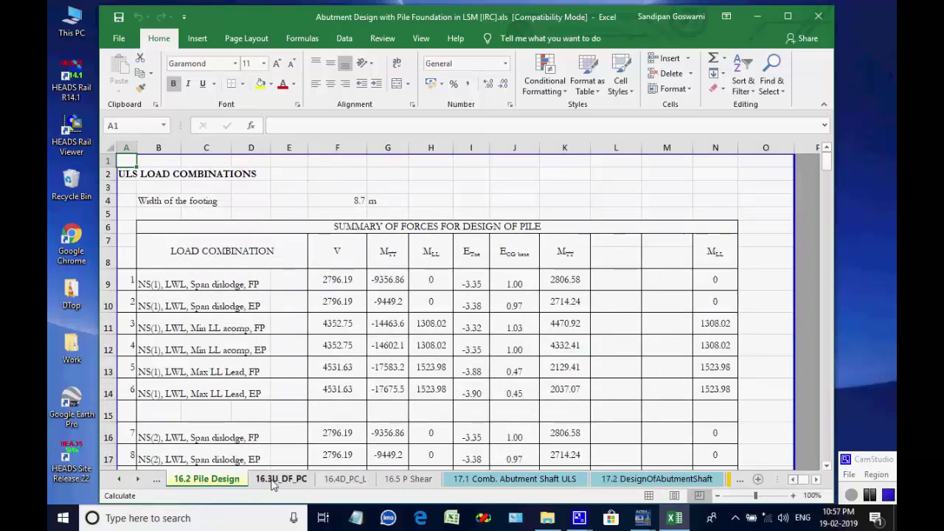
scroll(451, 337, "up", 20)
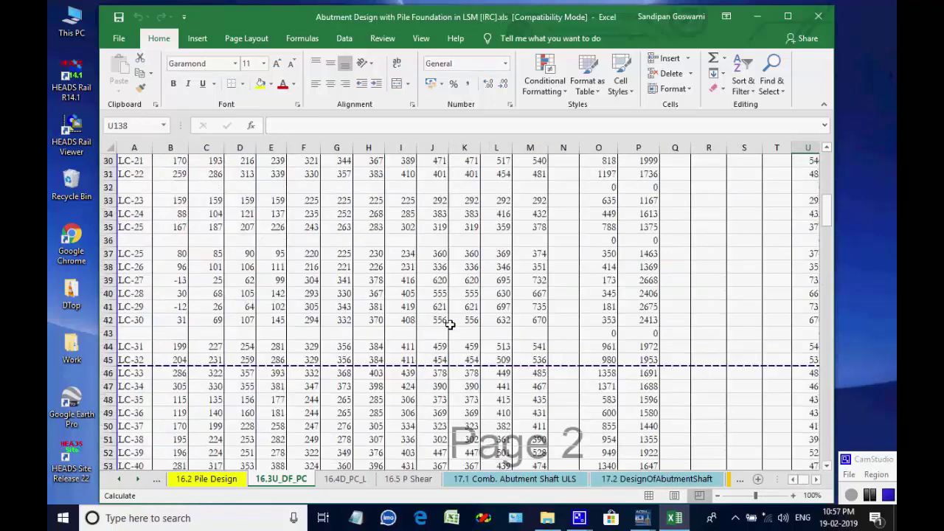
scroll(450, 327, "down", 9)
scroll(450, 327, "down", 17)
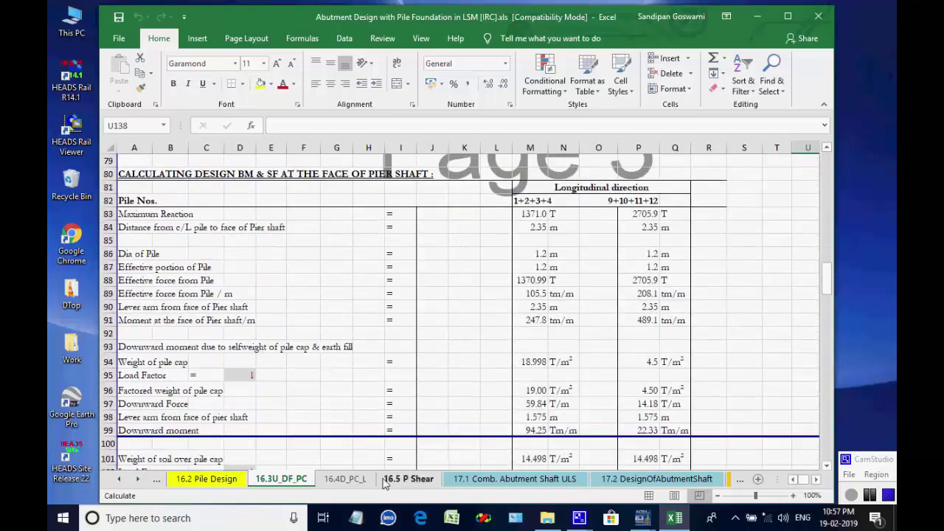
- Examine the pile cap reinforcement design on the 16.4D_PC_L sheet and the punching shear check on the 16.5 P Shear sheet
left_click(344, 478)
scroll(403, 382, "down", 6)
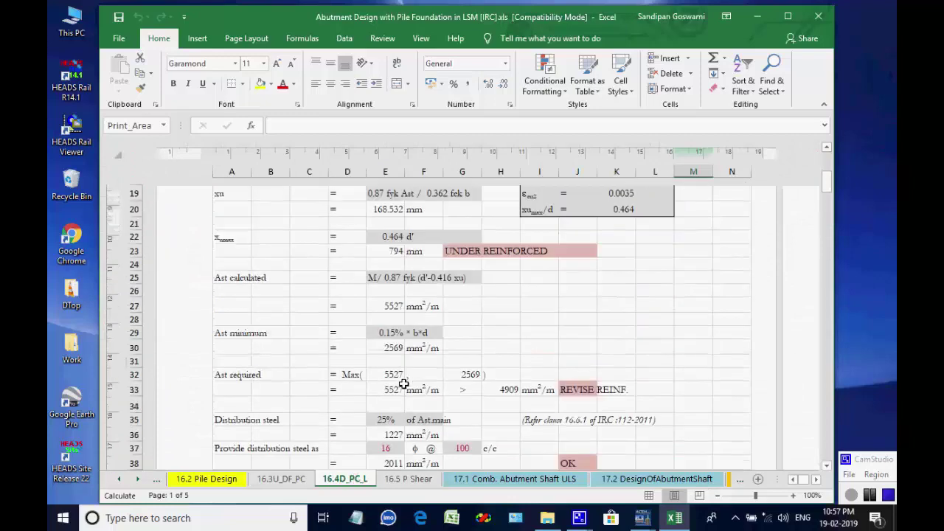
scroll(405, 385, "up", 6)
left_click(418, 478)
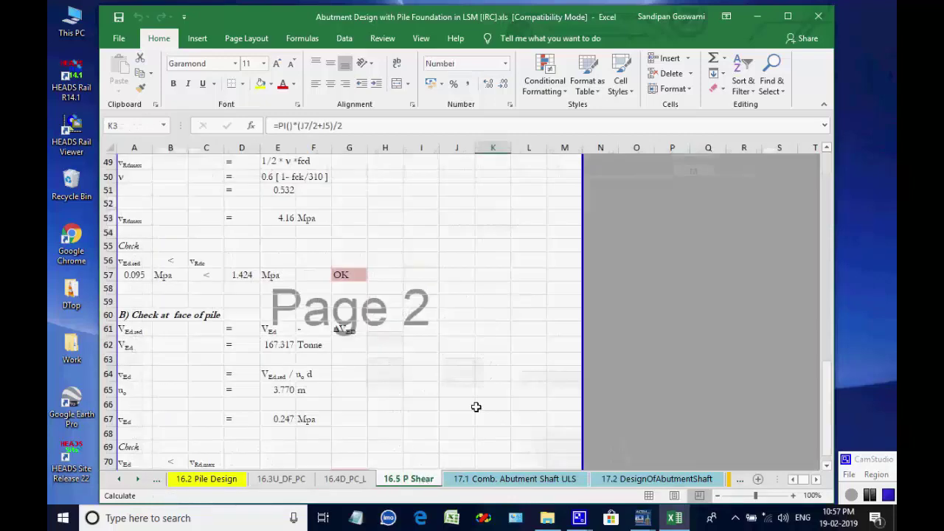
scroll(472, 391, "up", 16)
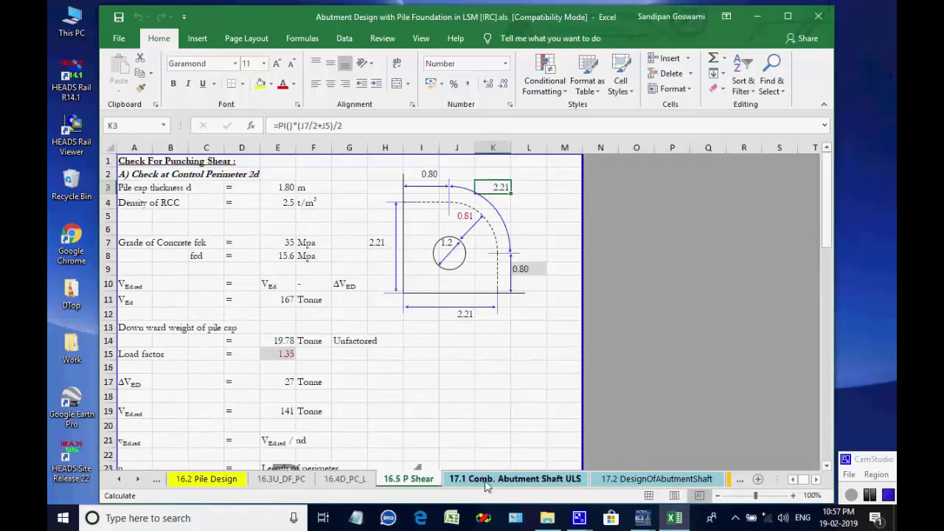
- Review the abutment shaft ULS combinations on the 17.1 sheet and the biaxial bending check on the 17.2 DesignOfAbutmentShaft sheet
left_click(487, 479)
scroll(459, 409, "up", 20)
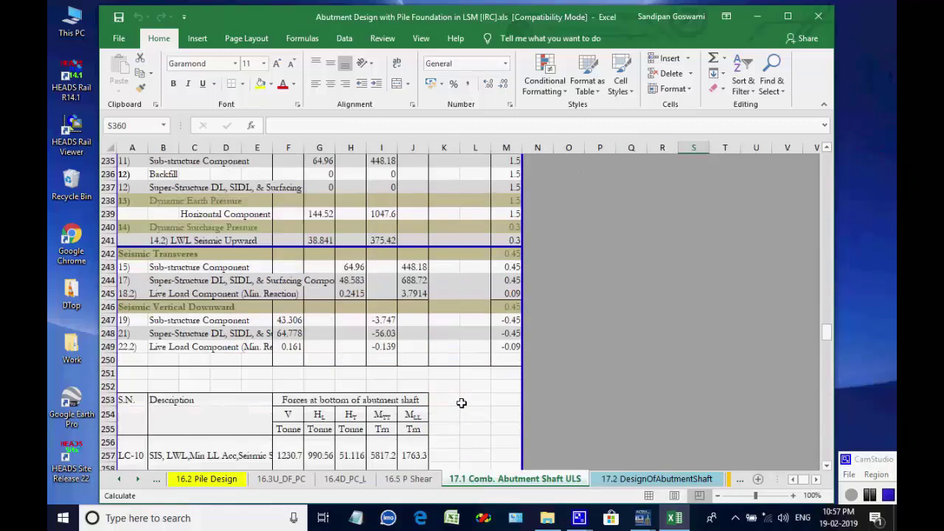
left_click_drag(826, 310, 826, 158)
left_click(607, 479)
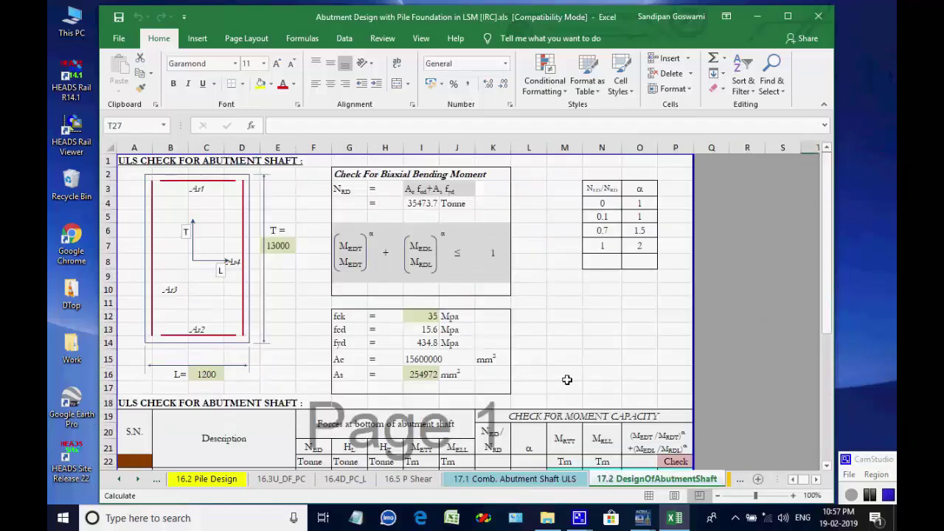
scroll(559, 370, "down", 7)
scroll(560, 370, "up", 7)
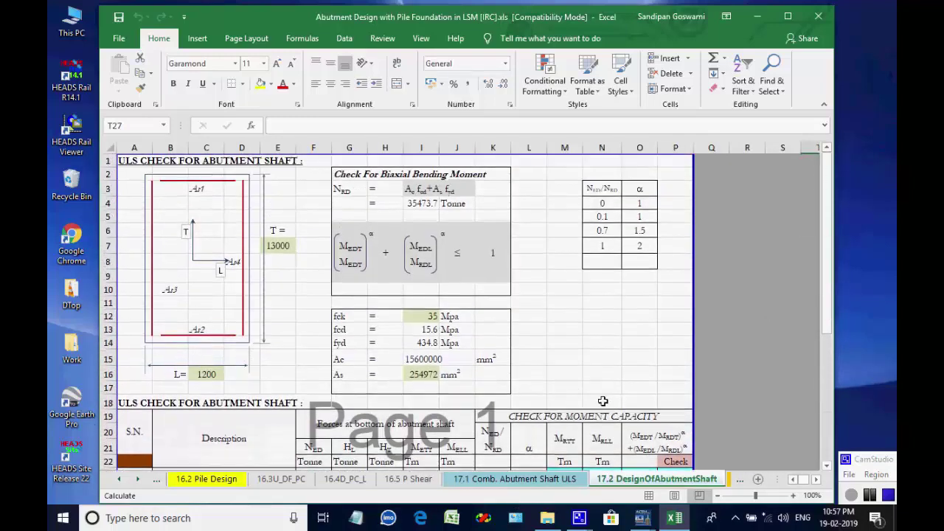
- Examine the shaft SLS load combinations on the 18.1 sheet and the forces at the shaft bottom on the 18.2 CombAbutShaftSLS Summary sheet
left_click(727, 481)
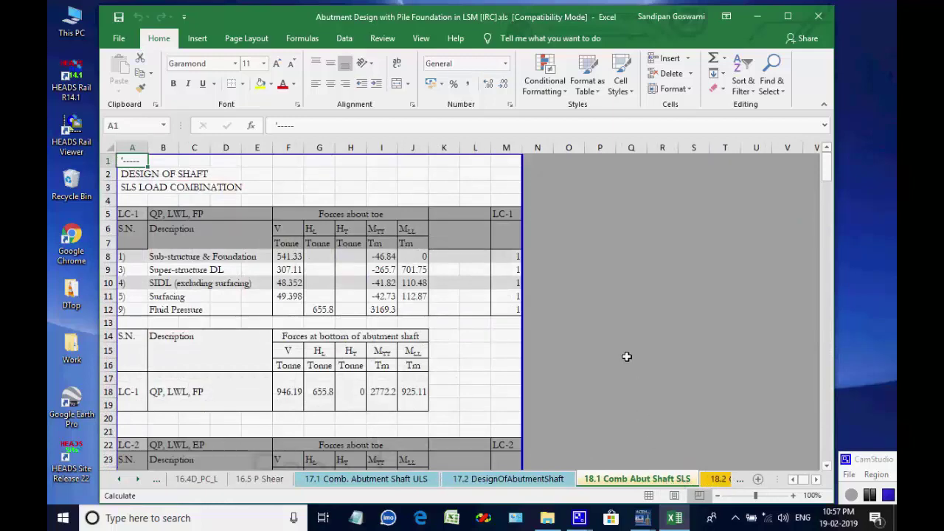
scroll(631, 358, "down", 12)
left_click(721, 479)
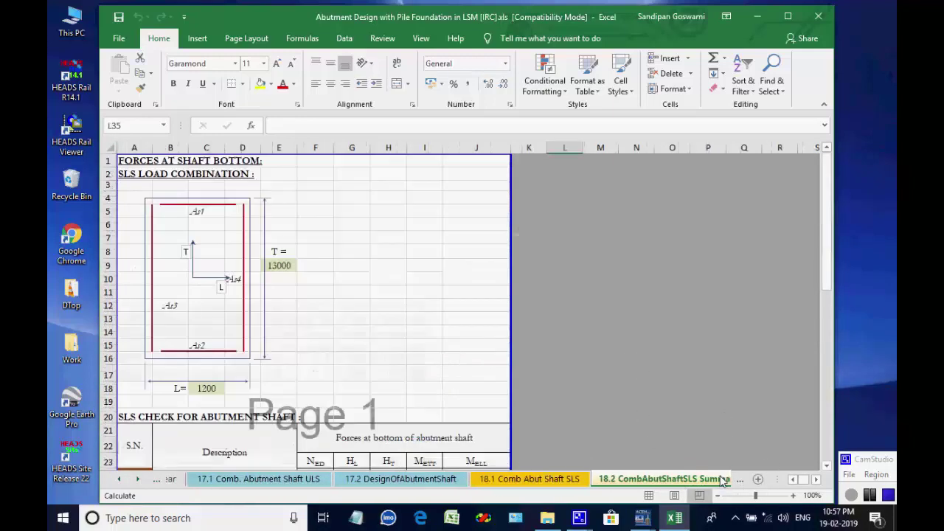
scroll(612, 365, "down", 10)
scroll(602, 378, "up", 10)
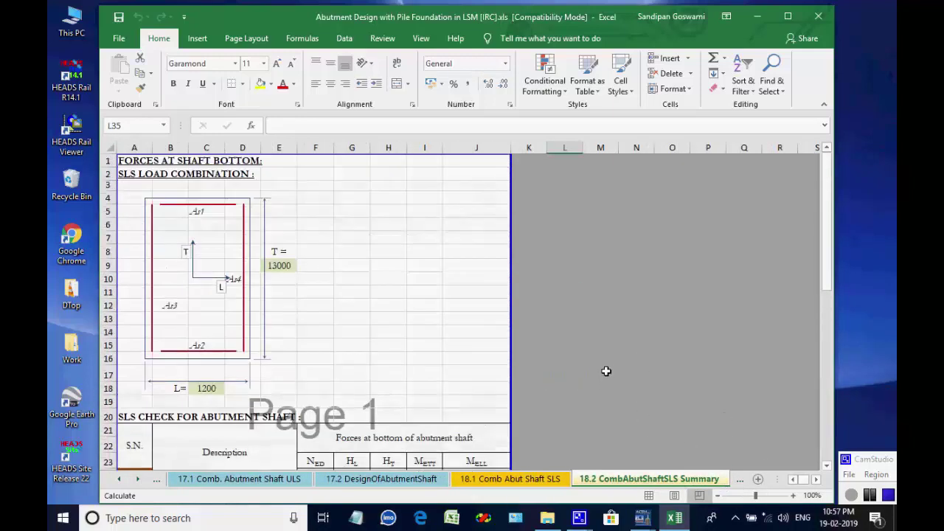
- View the second-order force check on the 19.1 SecondOrderCheckForShaft sheet and the 19.2 CONF Abut sheet
left_click(137, 480)
left_click(138, 480)
left_click(138, 480)
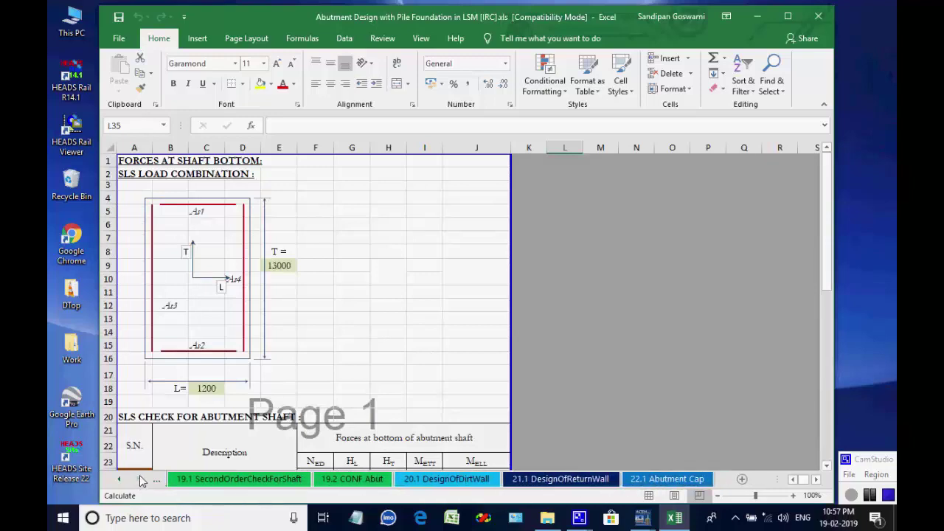
left_click(215, 479)
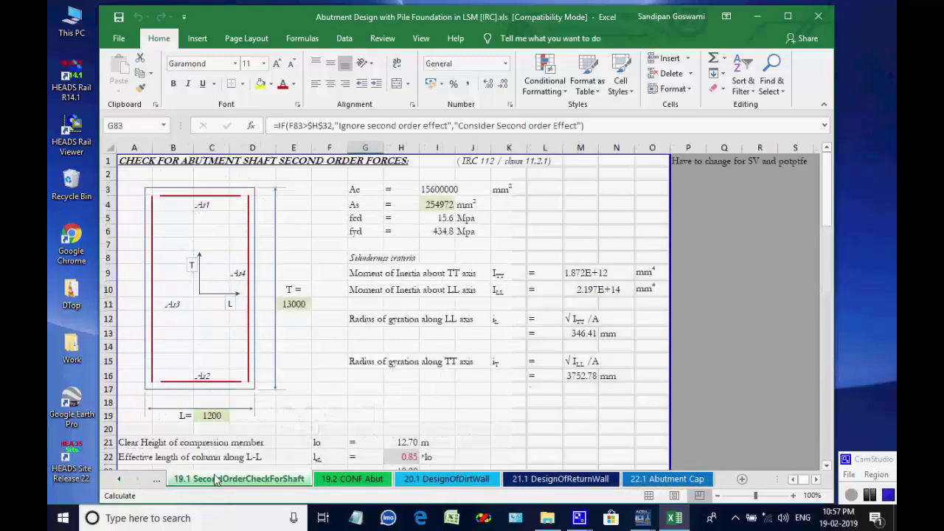
left_click(333, 478)
- Examine the earth pressure diagram and dirt wall calculations on the 20.1 DesignOfDirtWall sheet
left_click(410, 480)
scroll(482, 414, "down", 13)
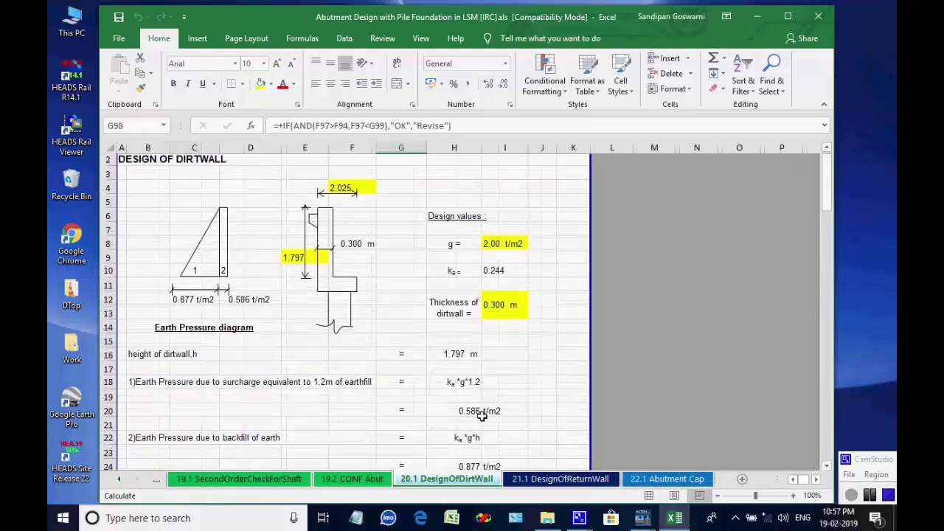
scroll(482, 417, "up", 8)
scroll(483, 418, "up", 5)
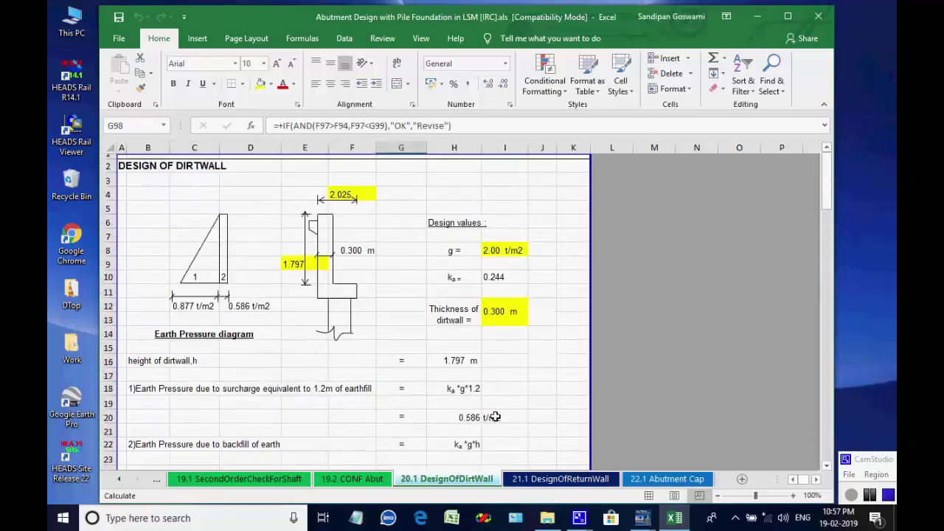
- Examine the return wall moments and the vertical and horizontal reinforcement on the 21.1 DesignOfReturnWall sheet
left_click(562, 478)
scroll(532, 418, "up", 5)
scroll(532, 418, "up", 10)
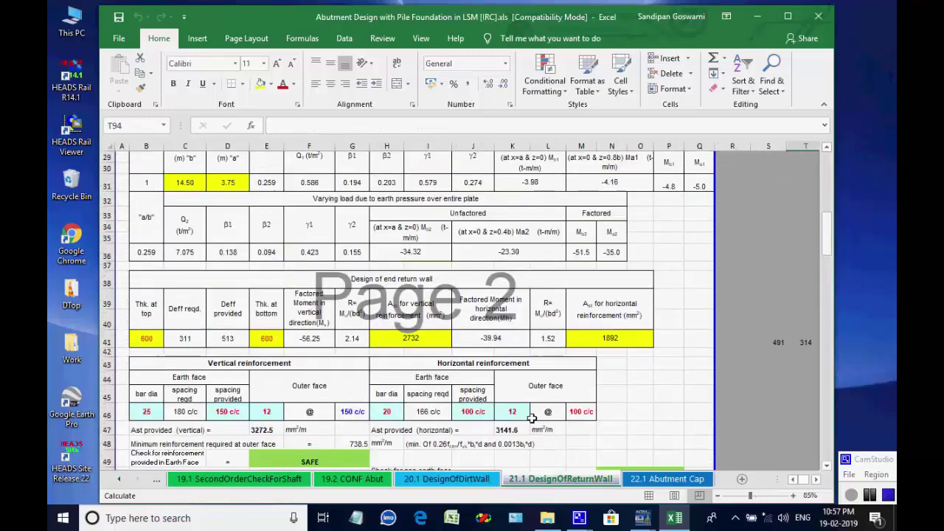
scroll(593, 430, "down", 9)
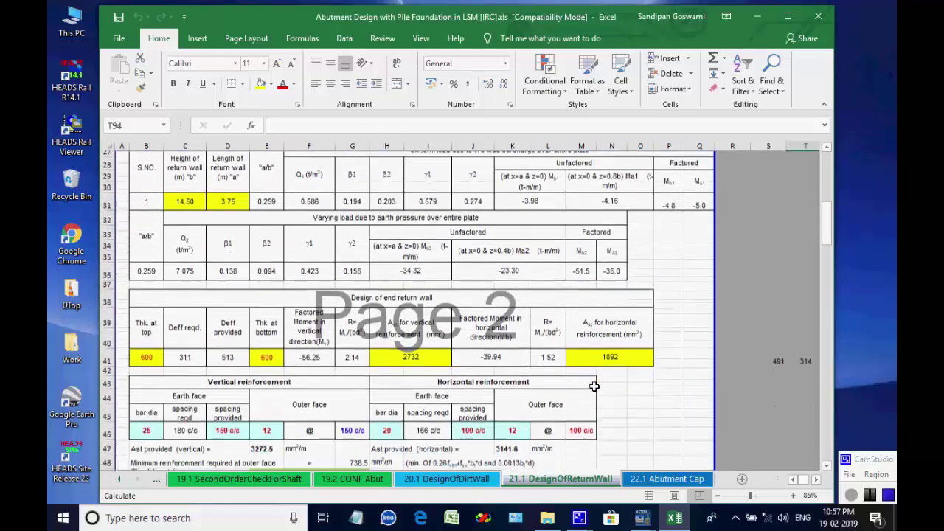
scroll(593, 430, "up", 1)
- Examine the abutment cap dimensions, transverse reinforcement and steel calculations on the 22.1 Abutment Cap sheet
left_click(676, 479)
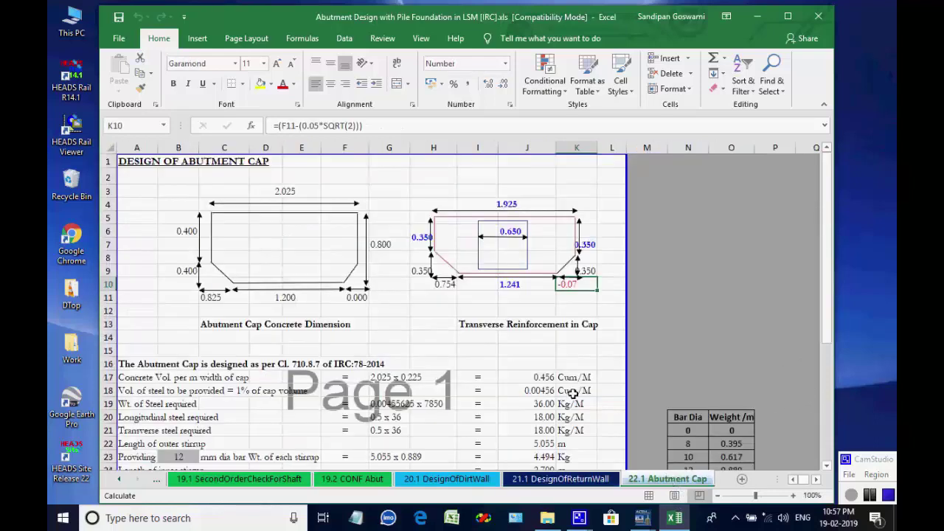
scroll(531, 371, "down", 13)
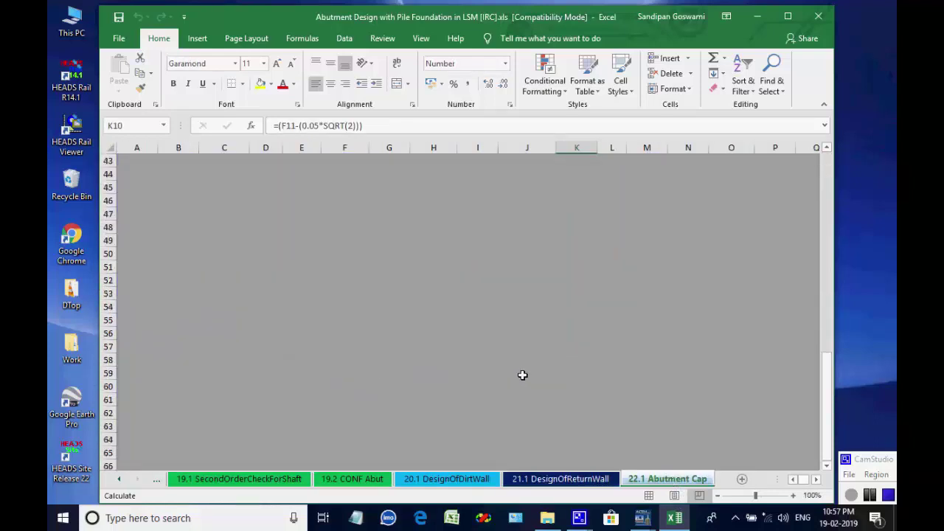
scroll(521, 375, "up", 13)
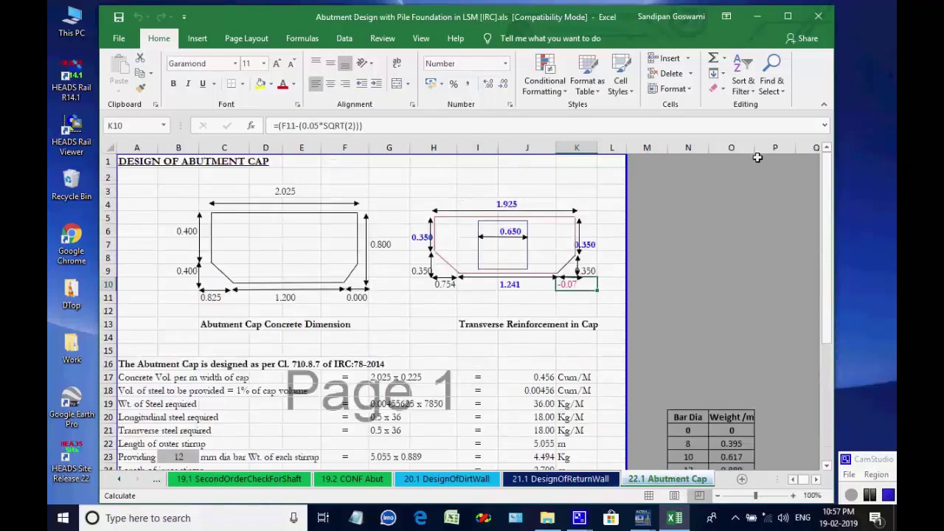
- Close the abutment design workbook and open the RCC pier design with pile foundation in limit state in ASTRA Pro
left_click(818, 16)
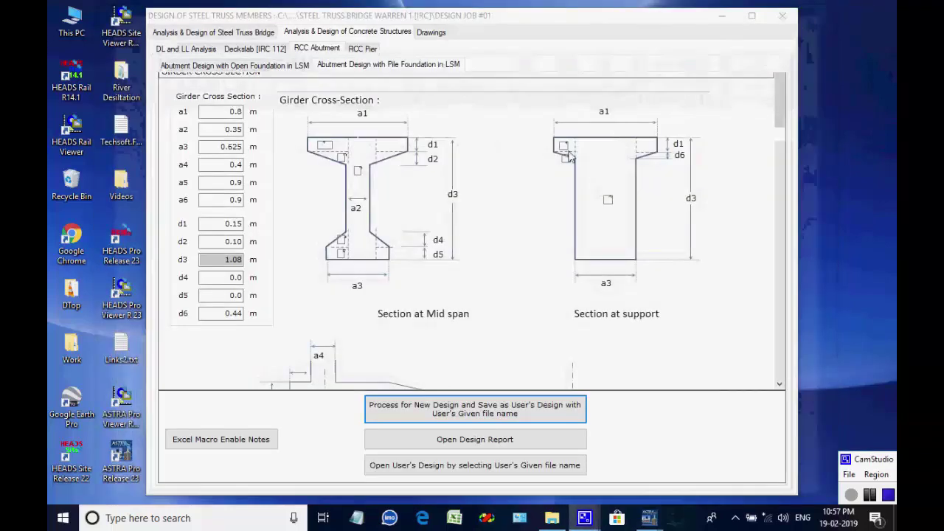
left_click(365, 50)
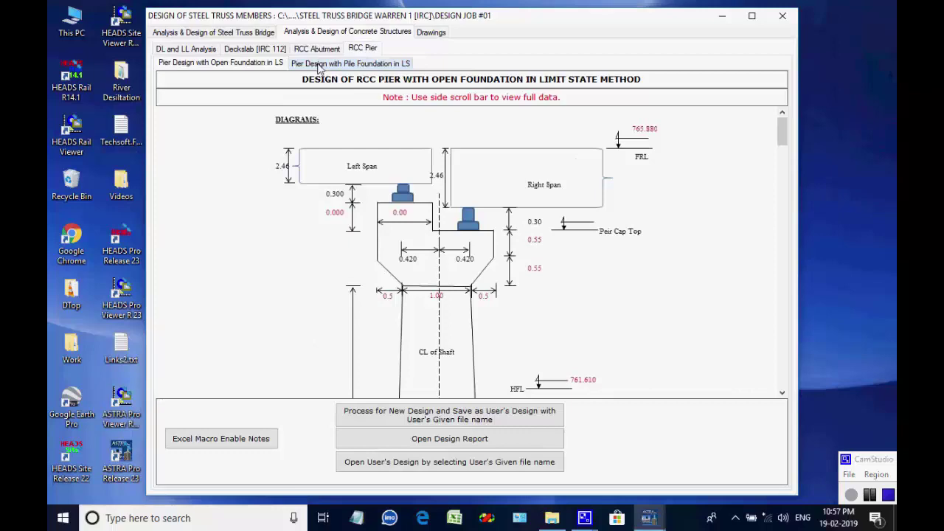
left_click(351, 63)
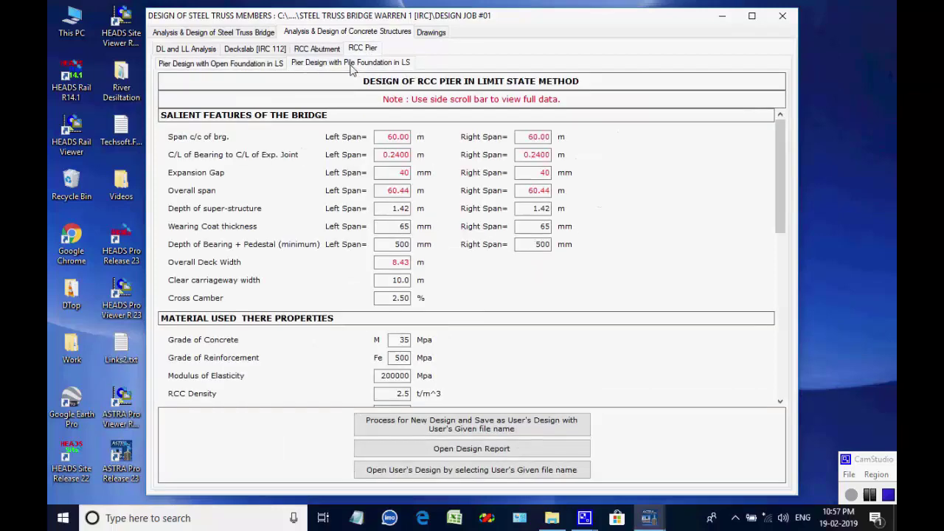
- Review the bridge, material, level and force inputs for the pile-foundation pier and process it as a new design
scroll(525, 193, "down", 10)
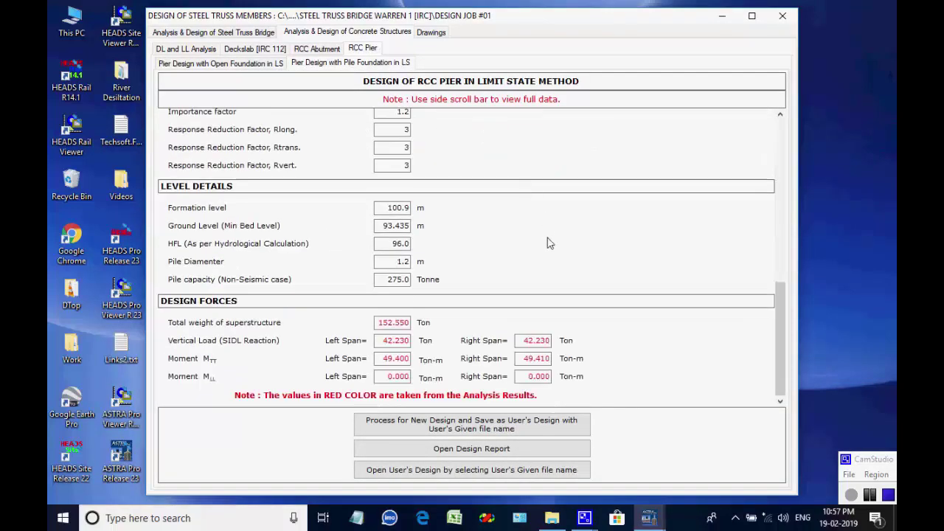
scroll(553, 246, "up", 5)
scroll(554, 244, "down", 5)
scroll(554, 242, "up", 10)
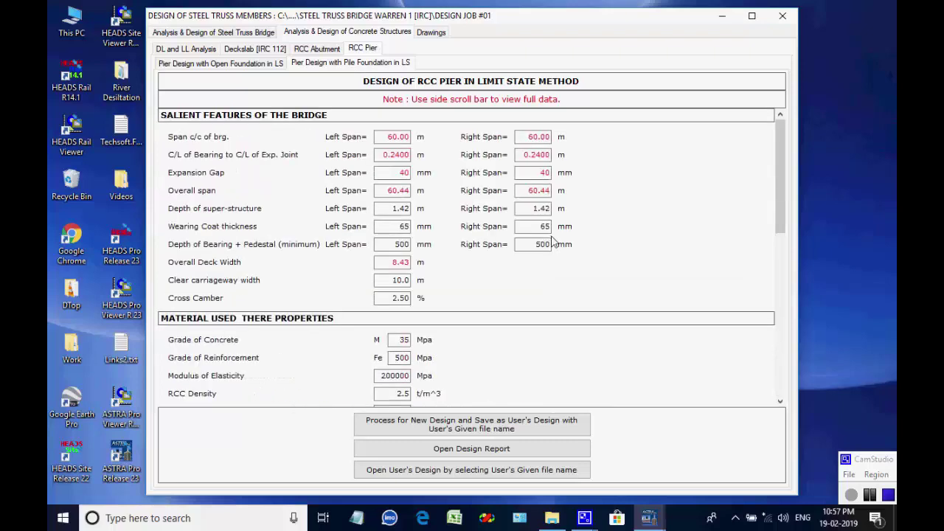
scroll(555, 236, "down", 10)
scroll(556, 233, "up", 10)
scroll(556, 233, "down", 10)
scroll(557, 233, "up", 10)
left_click(462, 425)
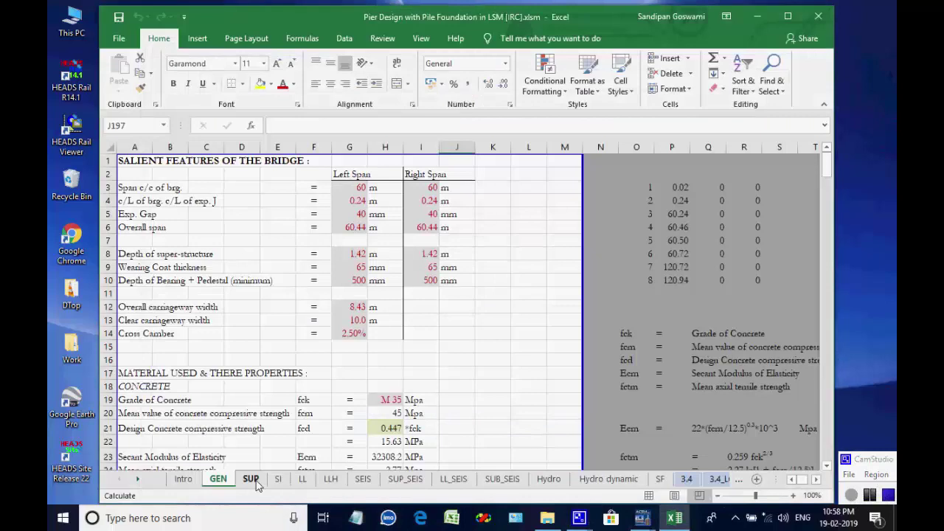
- Examine the superstructure dead load, SIDL, live load reaction and longitudinal force calculations on the SUP, SI, LL and LLH sheets
left_click(251, 480)
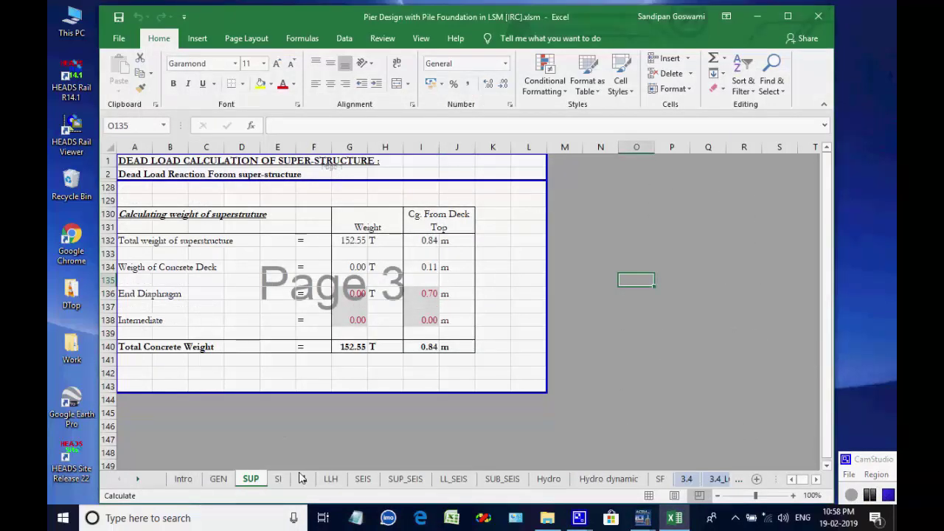
left_click(283, 479)
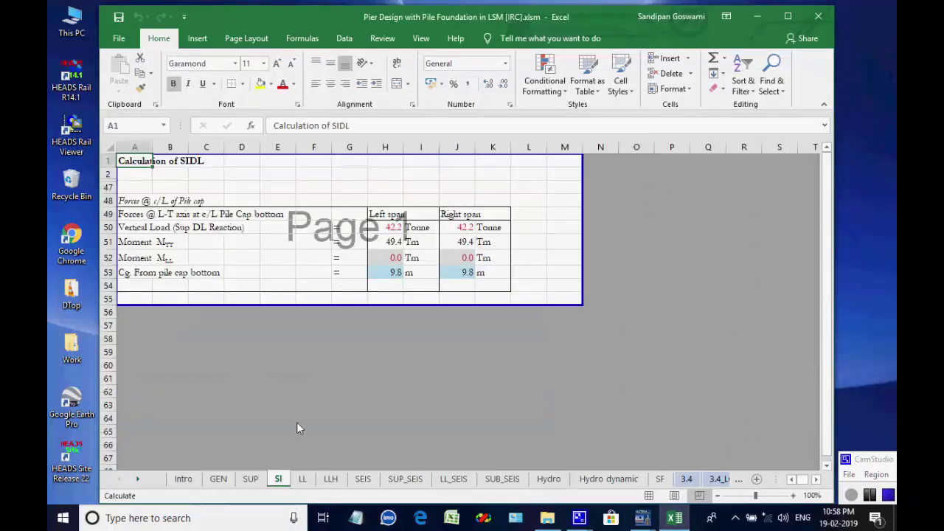
left_click(303, 479)
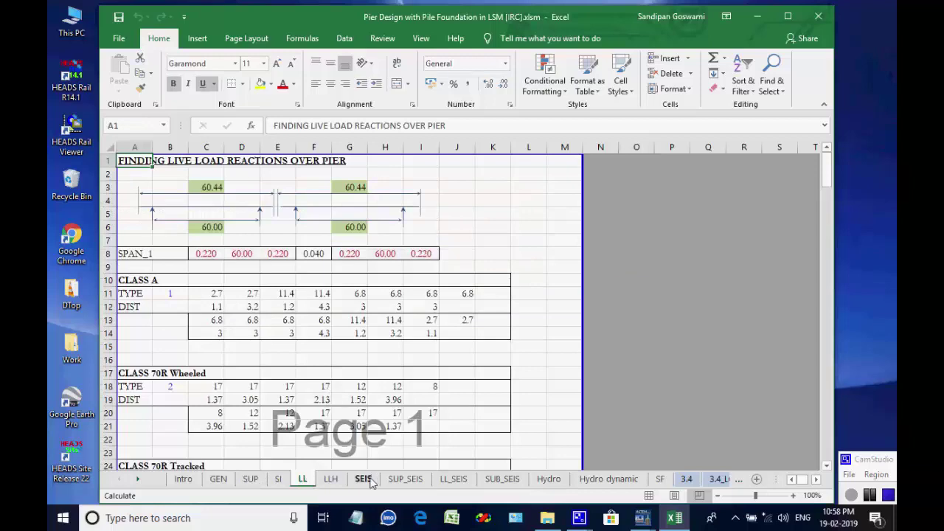
left_click(331, 479)
scroll(366, 361, "up", 19)
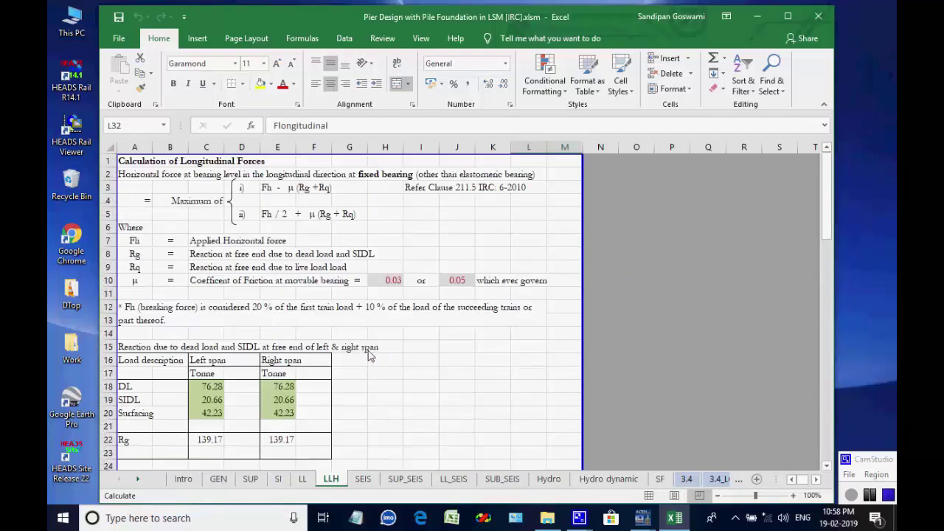
- Examine the seismic force calculations for superstructure, live load and substructure on the SEIS, SUP_SEIS, LL_SEIS and SUB_SEIS sheets
left_click(365, 479)
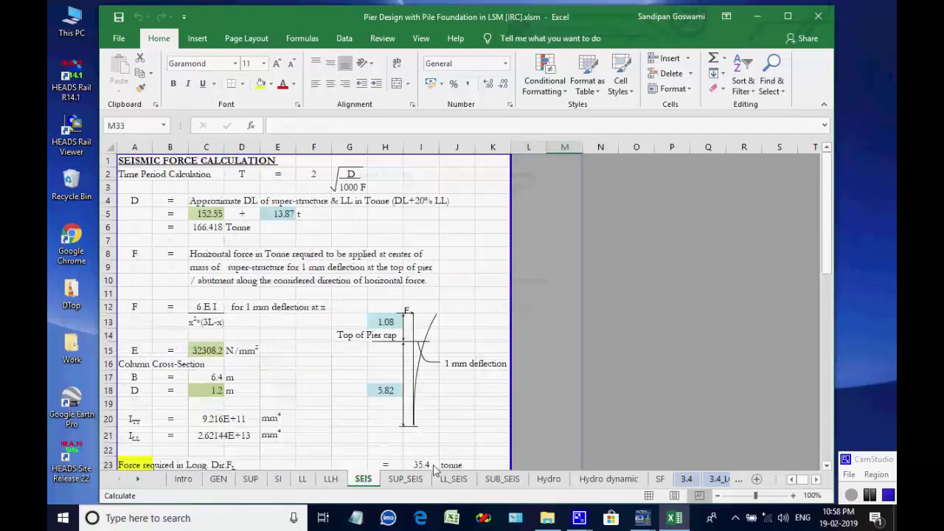
left_click(405, 479)
left_click(455, 480)
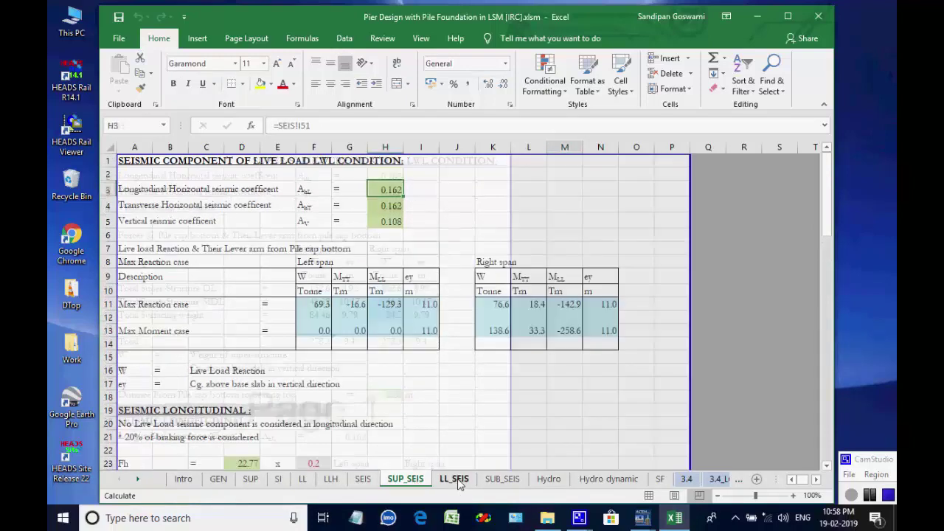
left_click(514, 481)
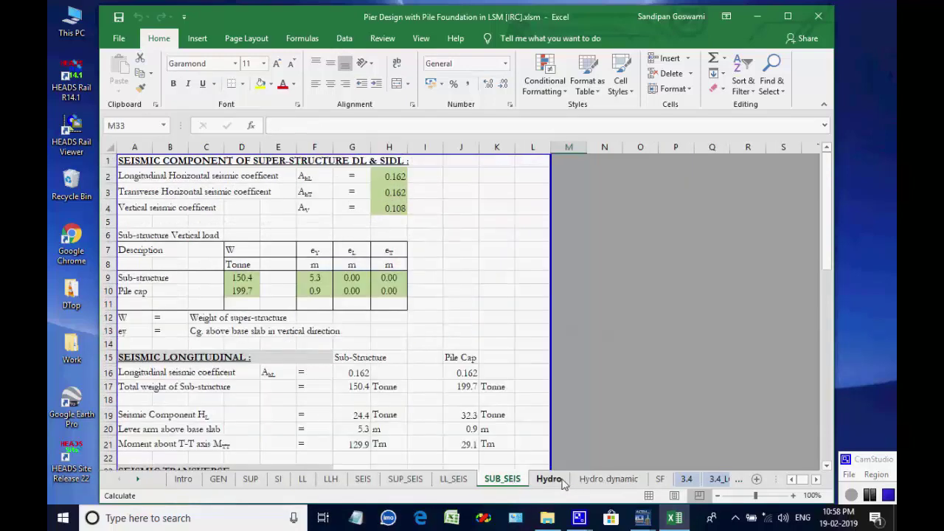
- Examine the water current forces on the Hydro sheet and the hydrodynamic forces on the Hydro dynamic sheet
left_click(553, 480)
scroll(507, 376, "down", 11)
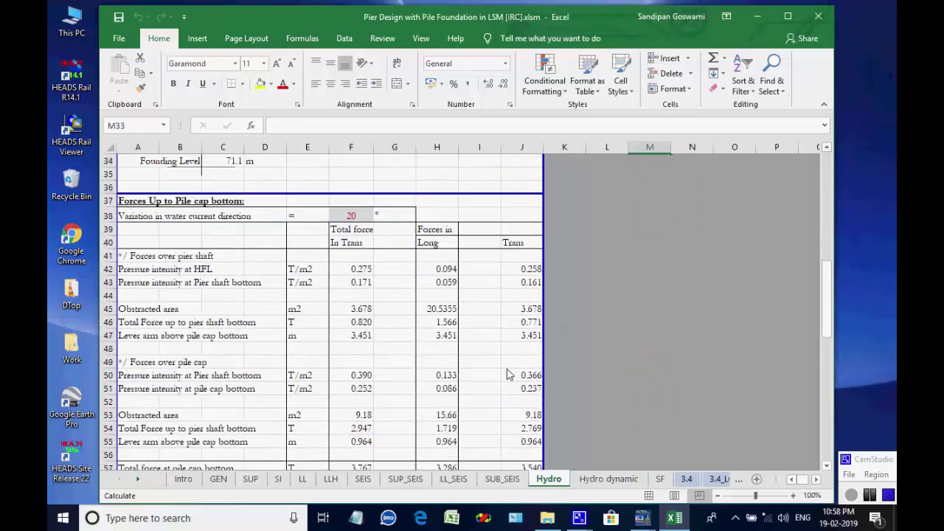
scroll(507, 376, "up", 11)
left_click(609, 479)
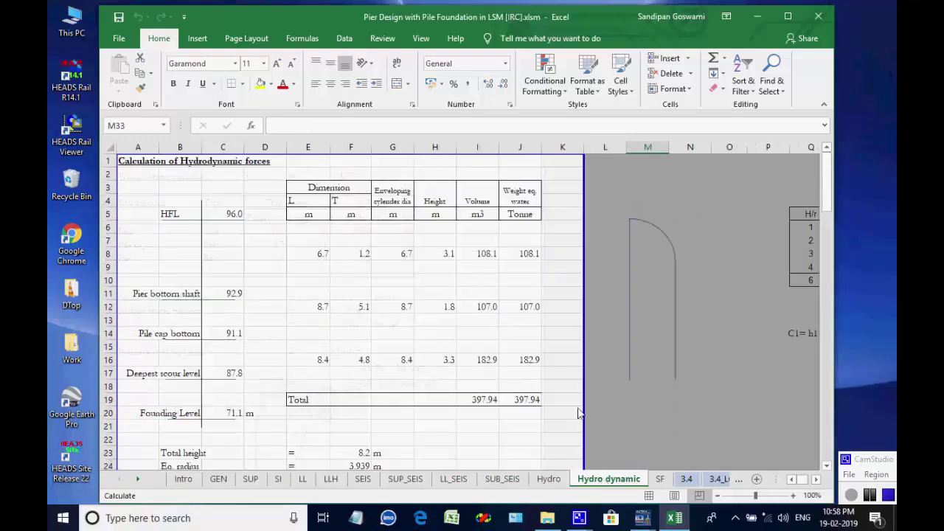
scroll(525, 331, "down", 10)
scroll(525, 330, "down", 10)
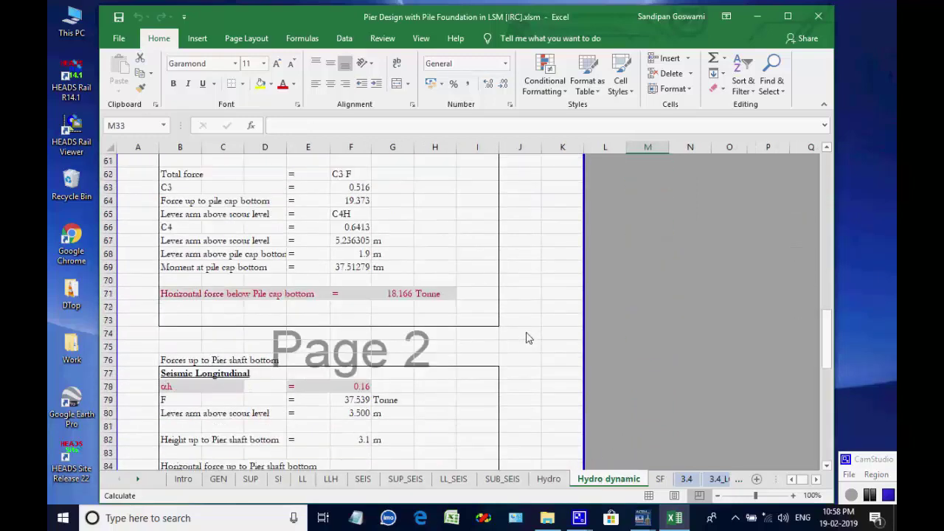
- Examine the force summary, pile capacity load combinations and pile reactions on the SF, 3.4, 3.4_LC and 3.4_LC_sum sheets
left_click(660, 479)
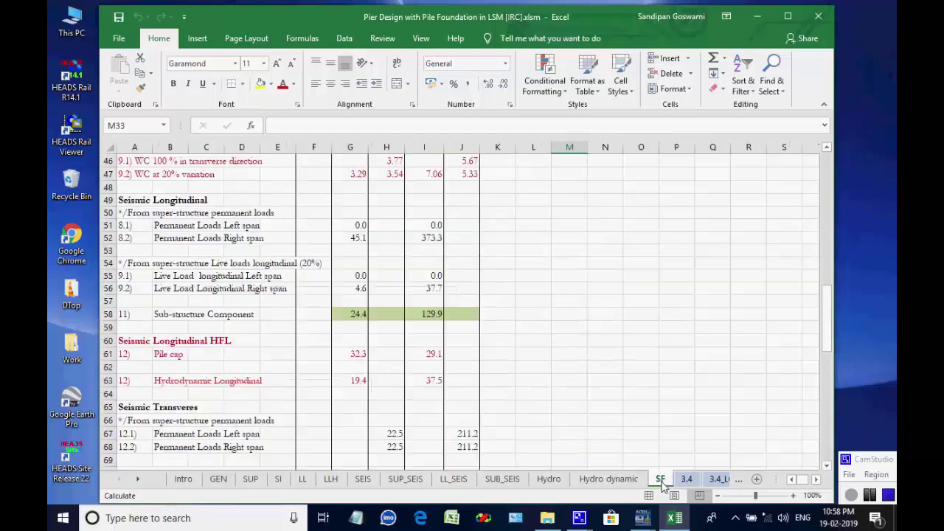
left_click(687, 479)
scroll(730, 339, "up", 20)
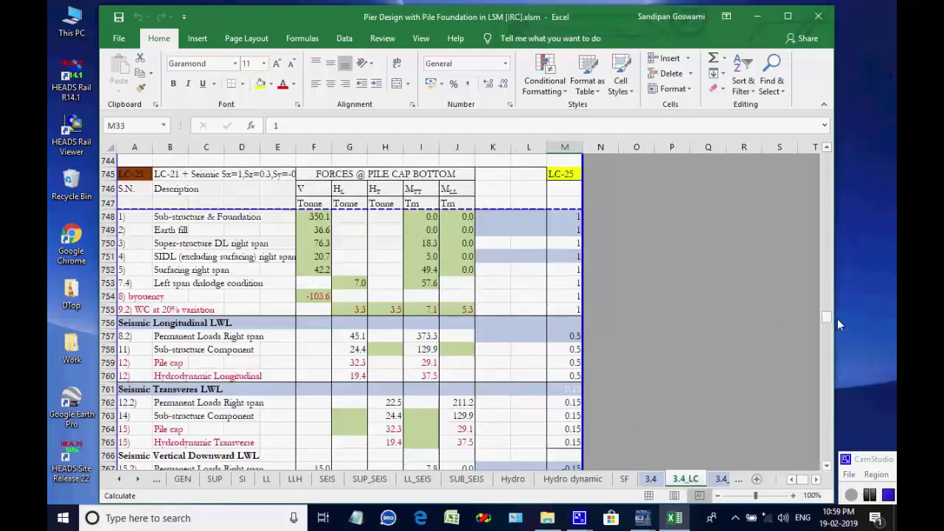
left_click_drag(838, 319, 834, 191)
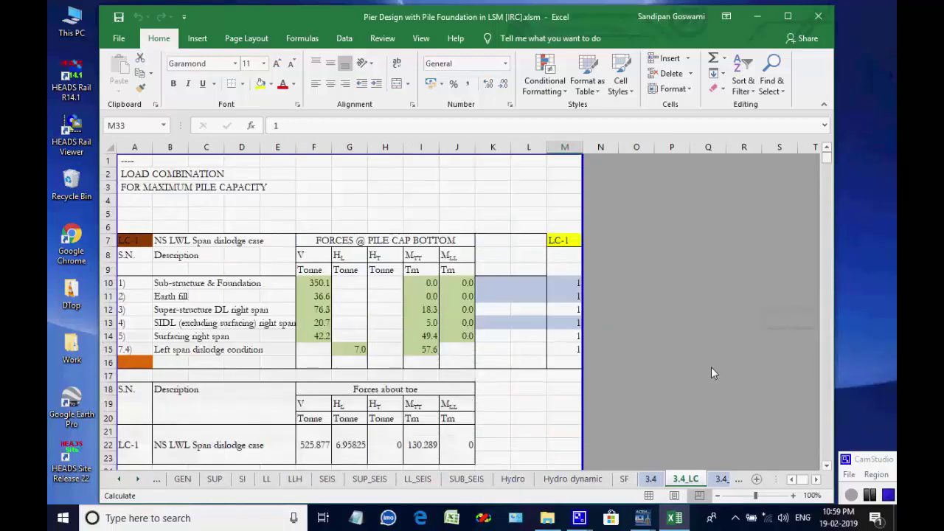
left_click(720, 479)
scroll(525, 318, "up", 20)
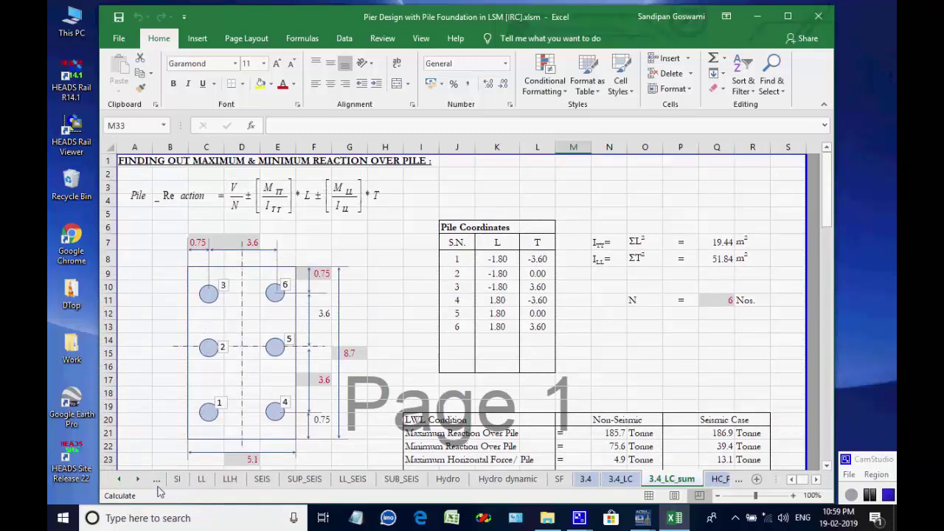
- Examine the depth of fixity and horizontal pile capacity check on the HC_P sheet
left_click_drag(140, 480, 140, 483)
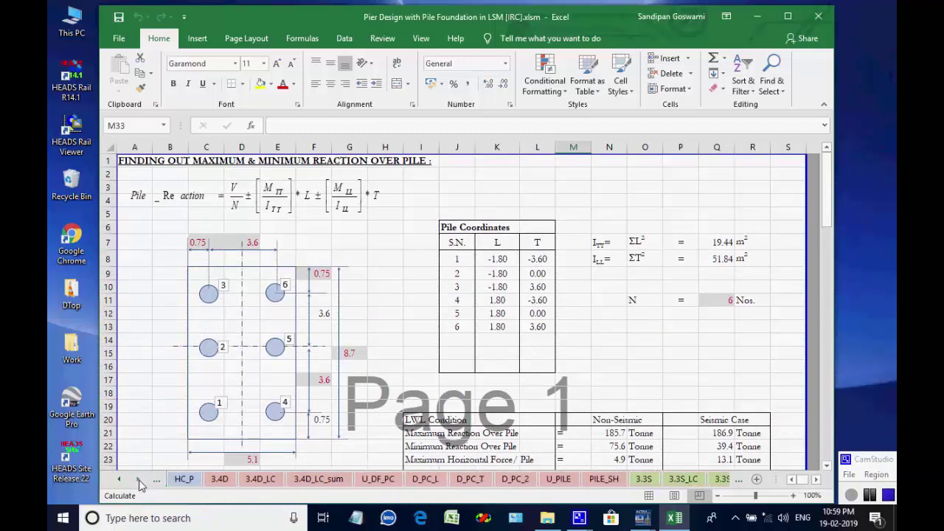
left_click(190, 480)
scroll(382, 299, "up", 12)
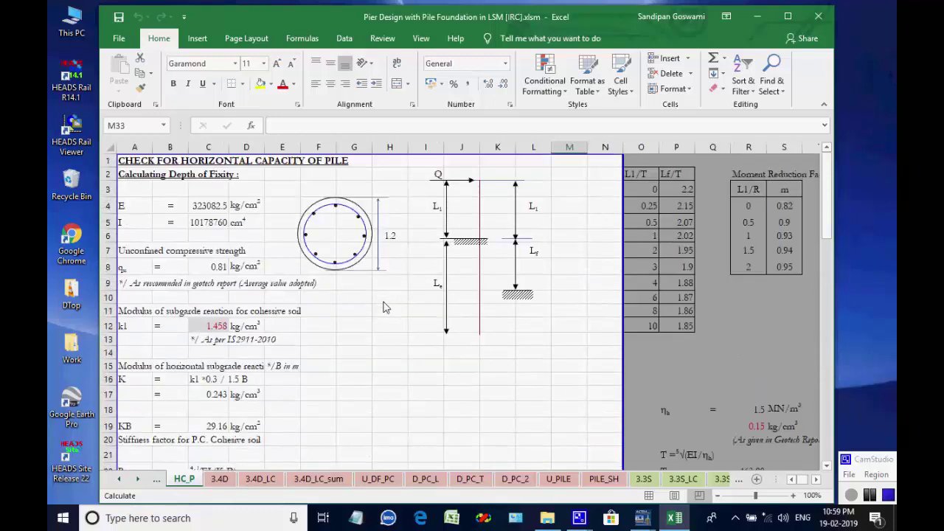
- Examine the ULS pile and pile cap load combinations and force summary on the 3.4D, 3.4D_LC and 3.4D_LC_sum sheets
left_click(219, 478)
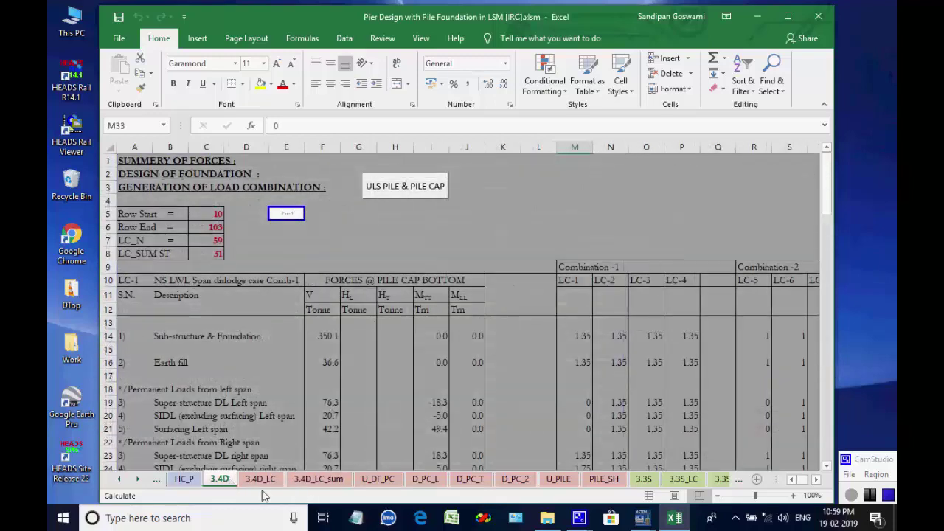
left_click(262, 479)
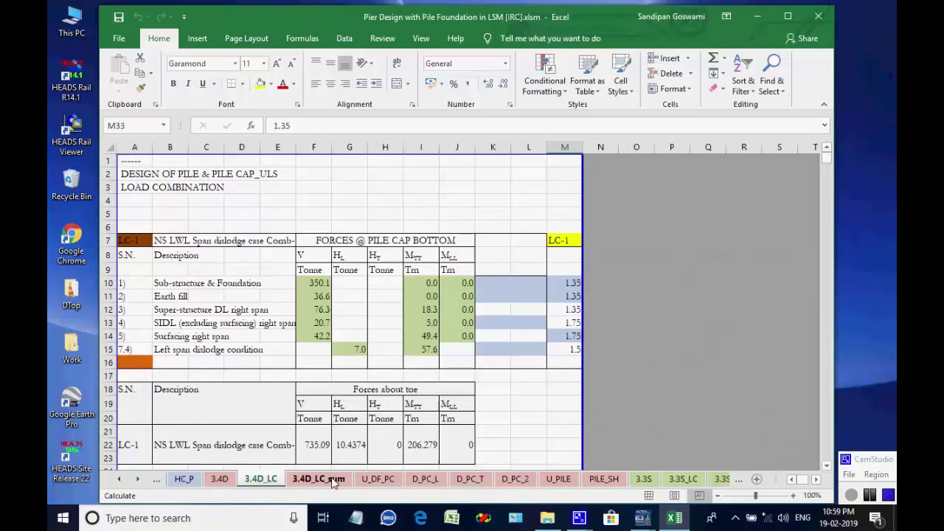
left_click(333, 480)
scroll(451, 314, "down", 16)
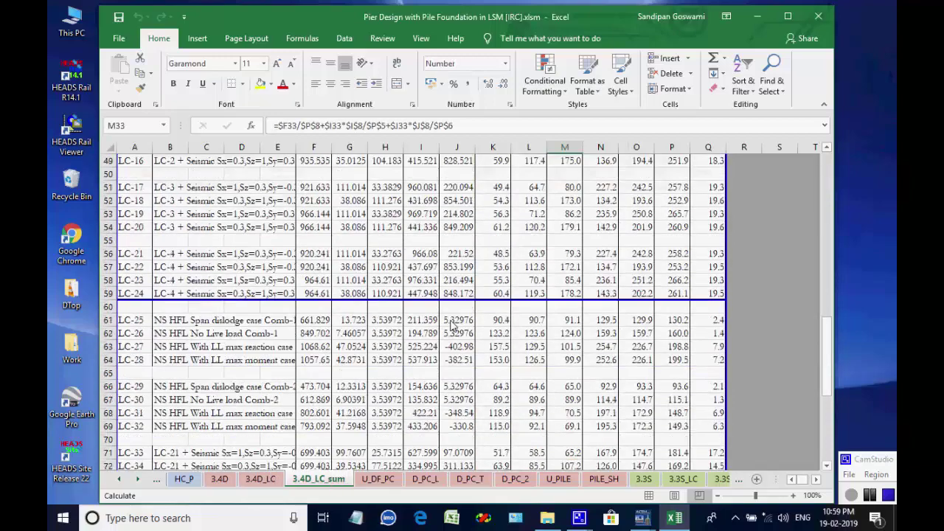
scroll(452, 324, "down", 12)
scroll(465, 329, "up", 20)
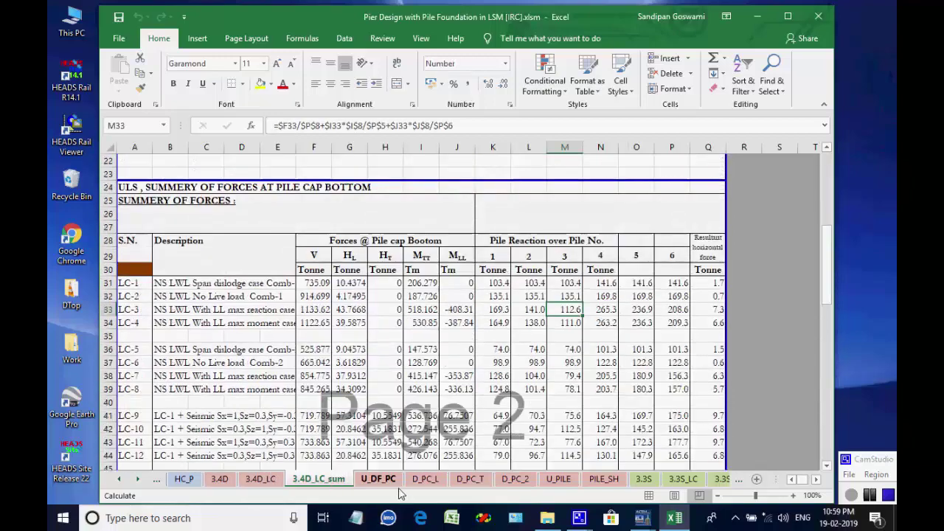
- Examine the pile reactions per load case and the pile cap layout on the U_DF_PC sheet
left_click(394, 481)
scroll(445, 309, "up", 20)
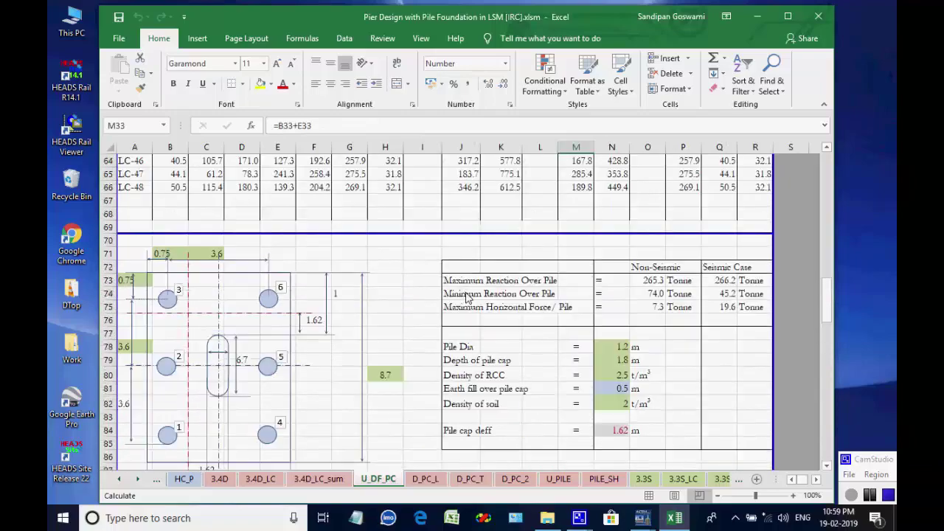
scroll(466, 296, "up", 11)
scroll(471, 302, "down", 16)
scroll(478, 315, "up", 8)
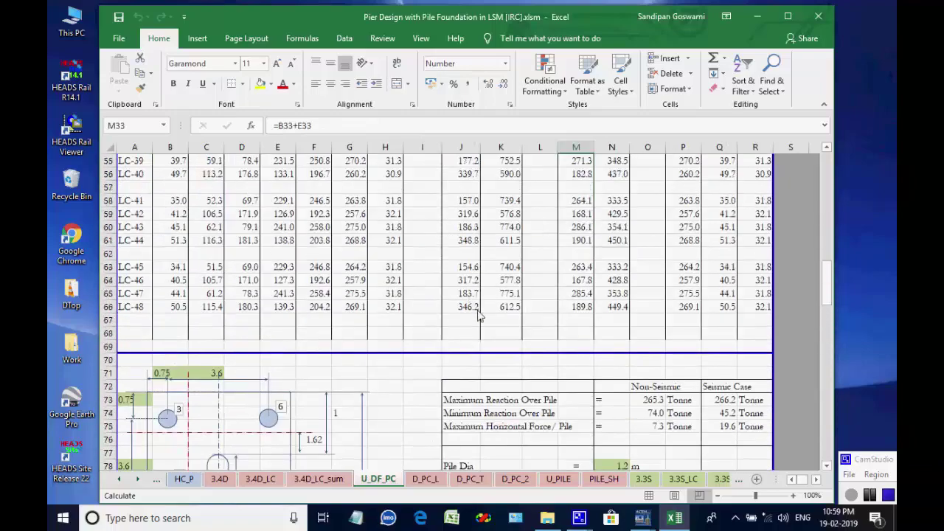
scroll(465, 362, "up", 8)
- Examine the pile cap bending, stress and crack width checks on the D_PC_L and D_PC_T sheets
left_click(432, 481)
scroll(465, 336, "up", 20)
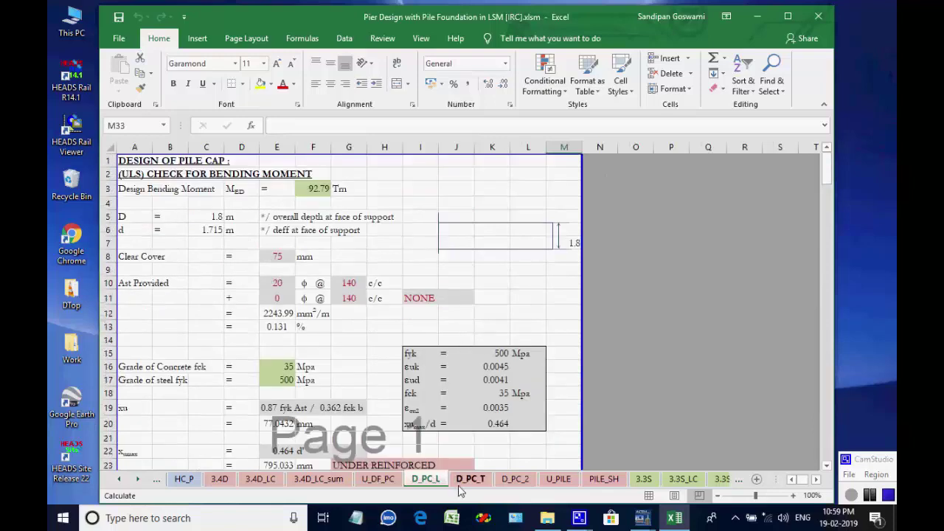
left_click(470, 480)
scroll(459, 381, "up", 11)
scroll(461, 378, "up", 20)
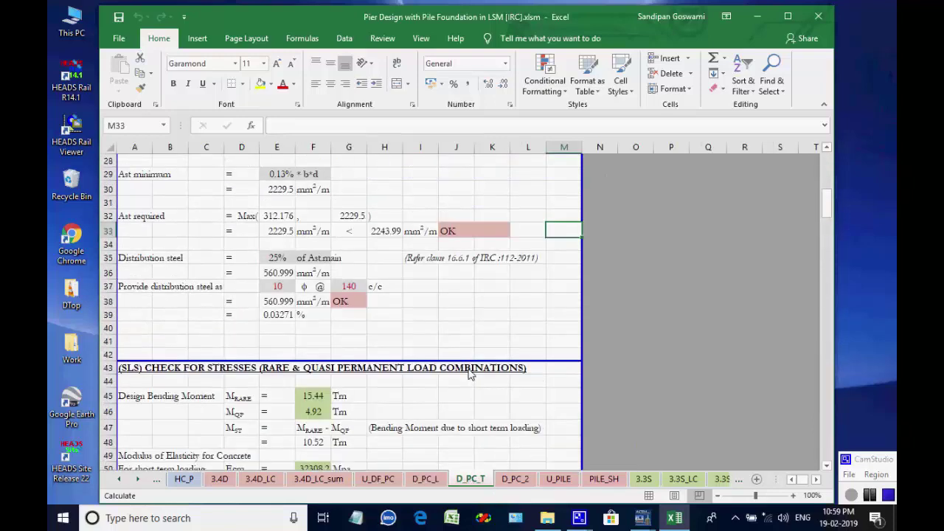
scroll(475, 371, "down", 4)
scroll(475, 371, "down", 13)
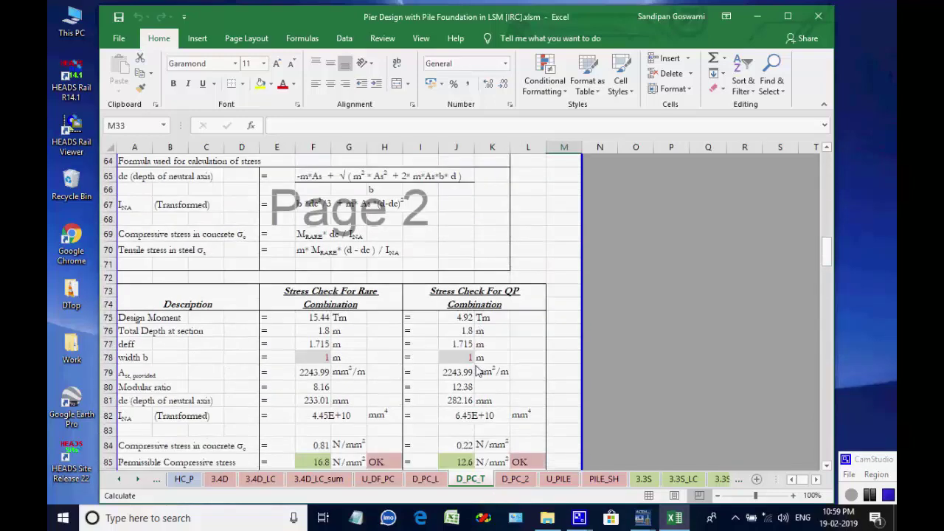
scroll(475, 371, "down", 2)
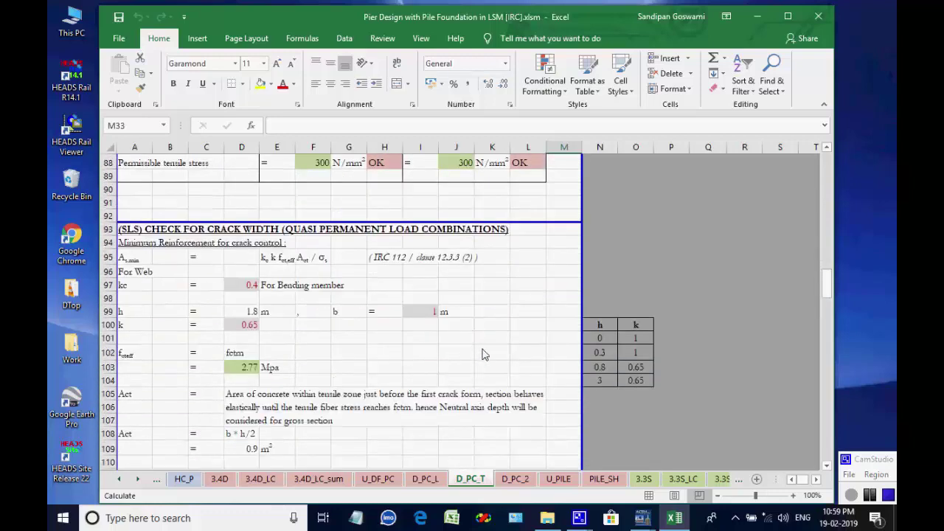
- Examine the punching shear, pile moment capacity and pile shear checks on the D_PC_2, U_PILE and PILE_SH sheets
left_click(515, 480)
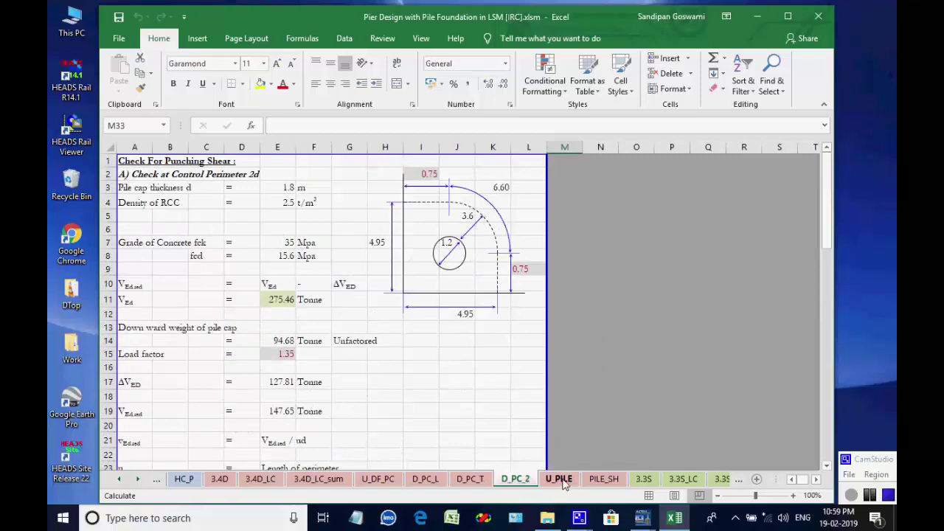
left_click(558, 480)
scroll(565, 344, "up", 20)
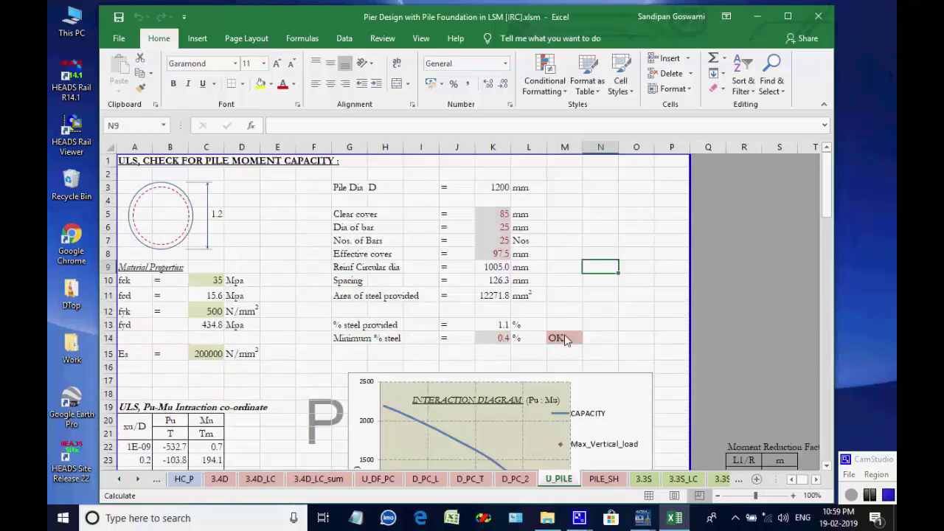
left_click(600, 476)
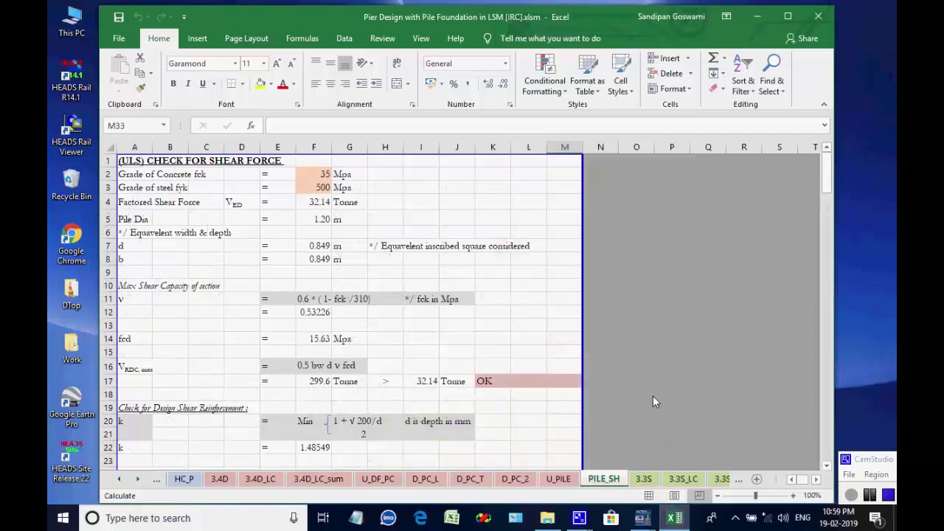
- Examine the SLS foundation load combinations and pile reactions on the 3.3S, 3.3S_LC and 3.3S_LC_SUM sheets
left_click(642, 479)
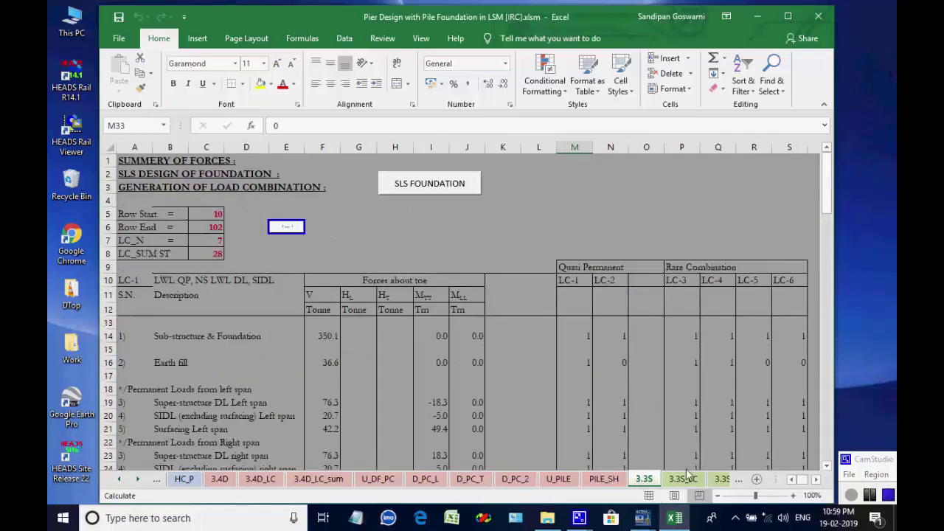
left_click(684, 478)
scroll(681, 402, "down", 1)
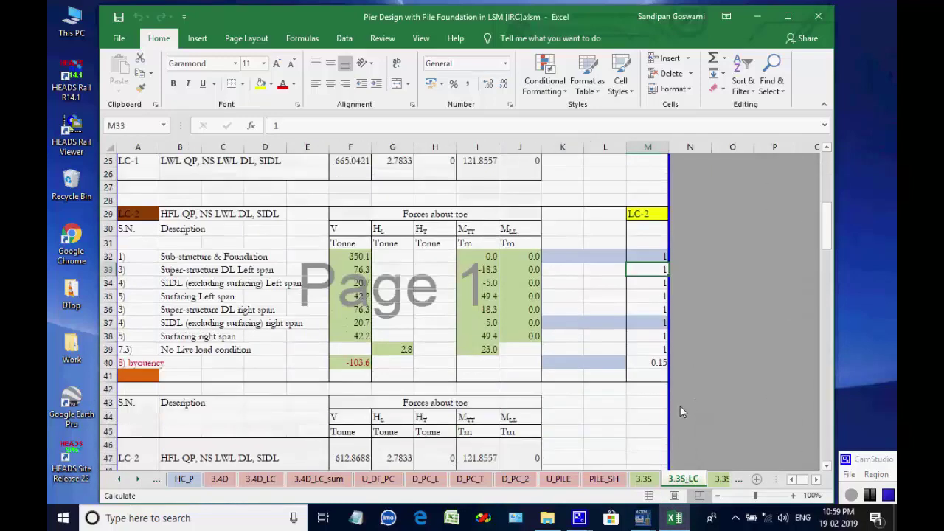
scroll(681, 405, "up", 8)
left_click(723, 478)
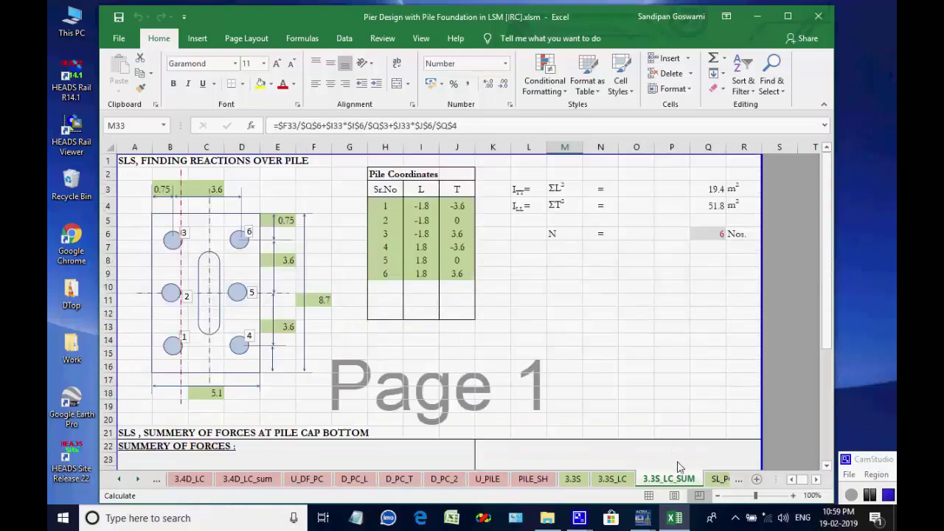
- Examine the SLS pile reactions and the pile stress checks on the SL_PC, SLS_P and p sheets
left_click(715, 479)
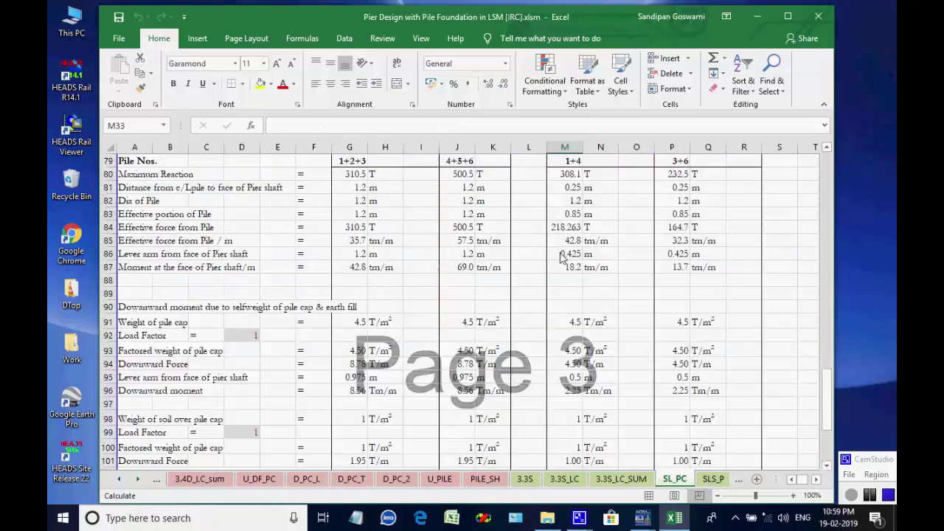
scroll(563, 261, "up", 16)
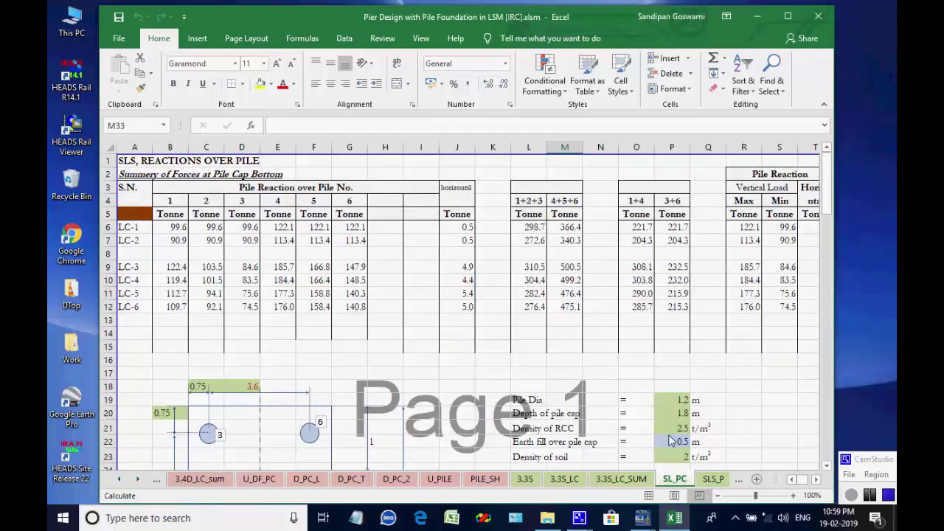
left_click(710, 480)
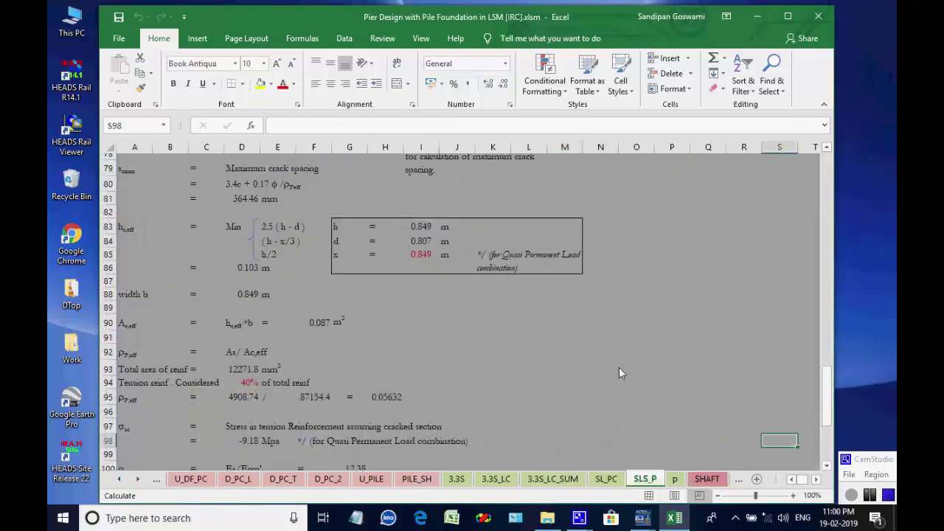
scroll(618, 367, "up", 15)
scroll(616, 363, "up", 5)
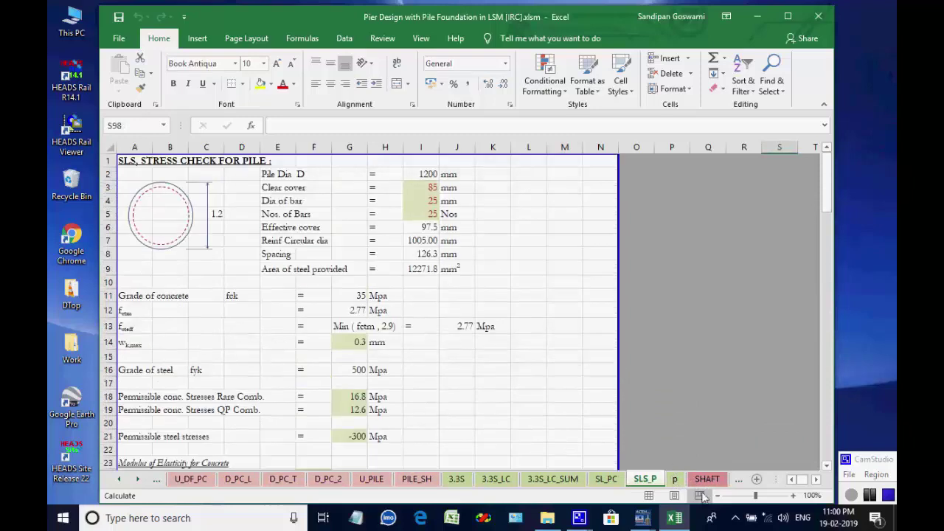
left_click(682, 480)
scroll(469, 275, "up", 10)
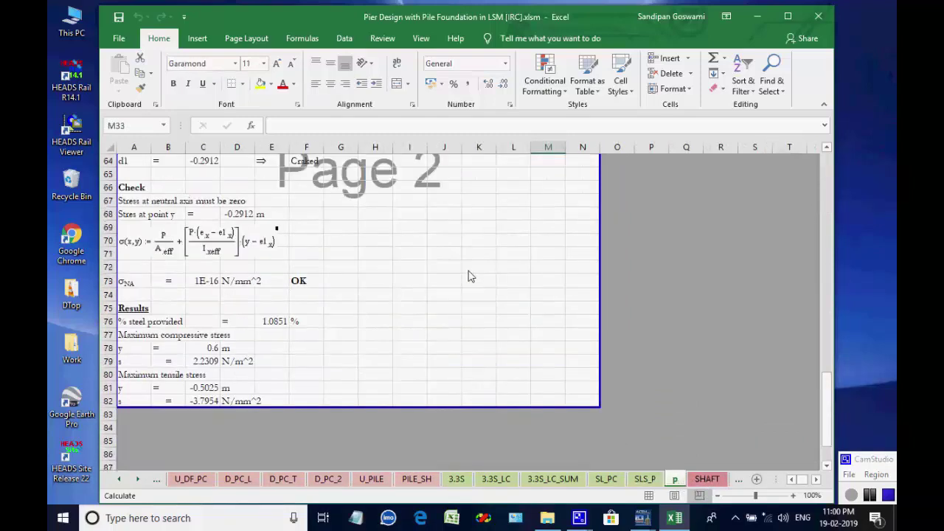
scroll(470, 276, "up", 13)
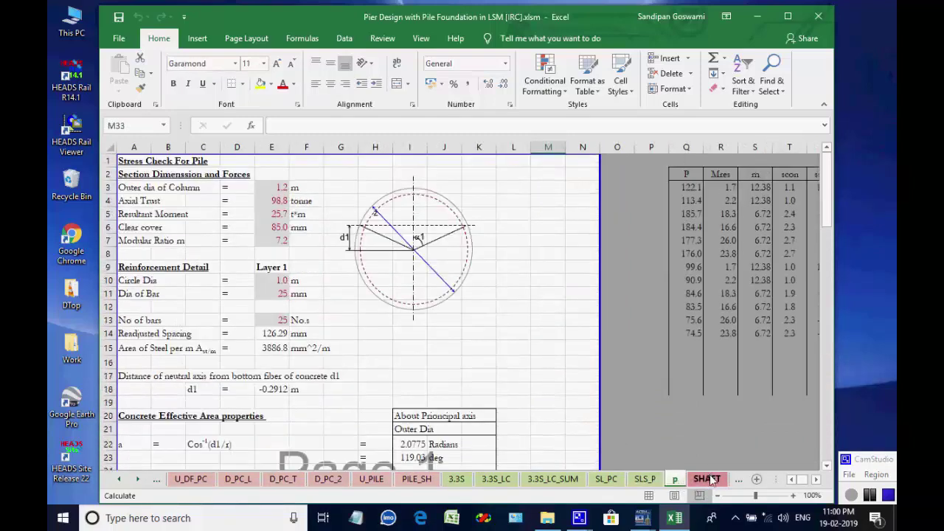
- Examine the unfactored pier shaft forces on the SHAFT sheet and the force summary on the SHF sheet
left_click(708, 479)
scroll(569, 362, "up", 7)
scroll(568, 363, "down", 6)
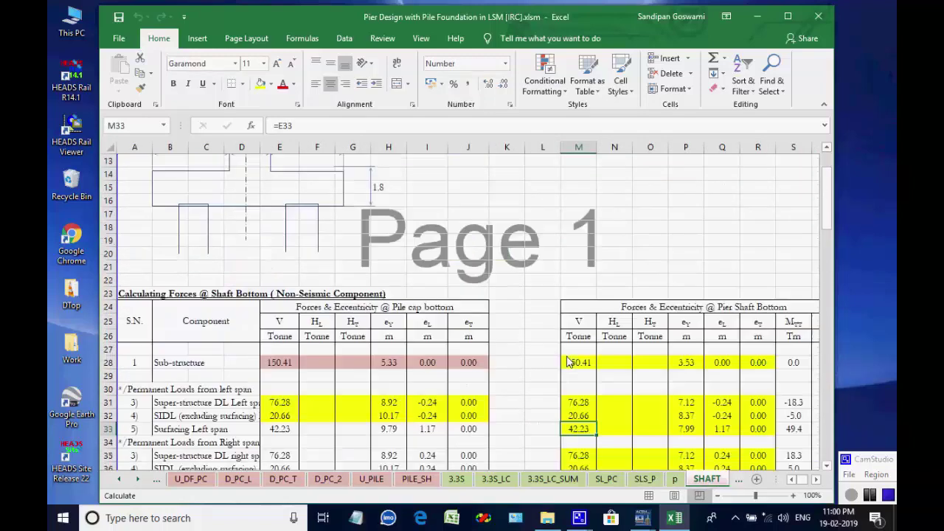
scroll(569, 362, "up", 6)
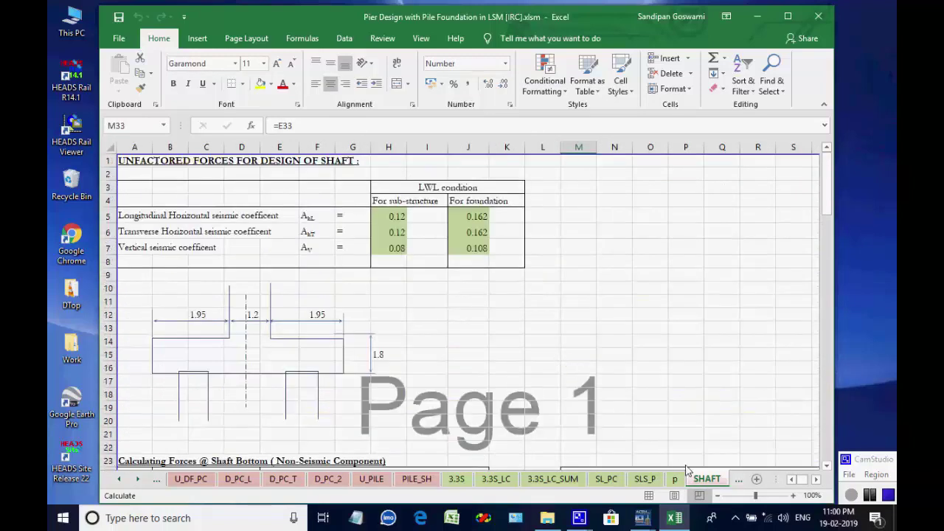
left_click(138, 480)
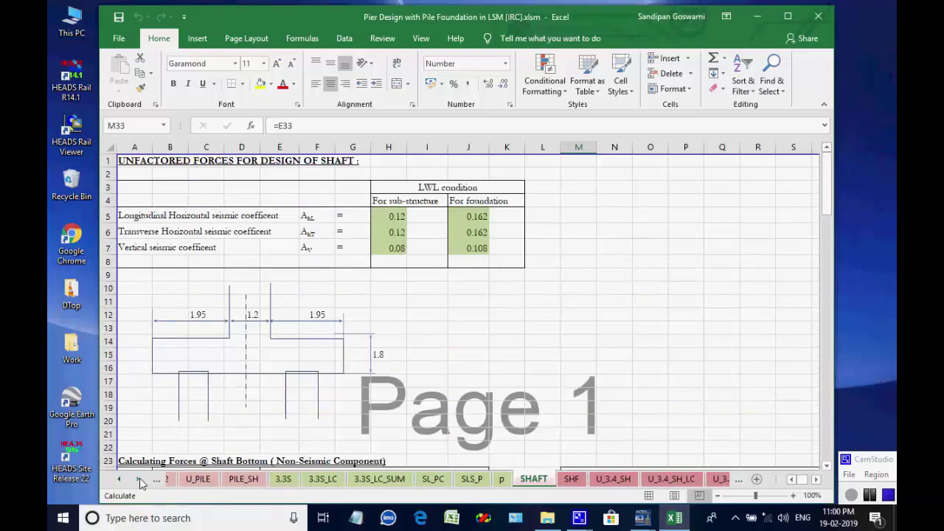
left_click(138, 480)
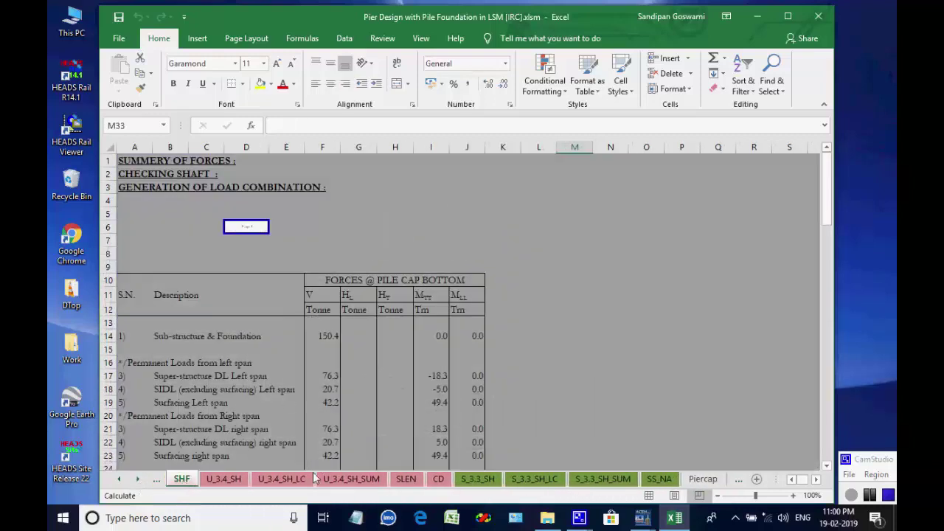
- Examine the ULS shaft load combinations and force summary on the U_3.4_SH, U_3.4_SH_LC and U_3.4_SH_SUM sheets
left_click(225, 480)
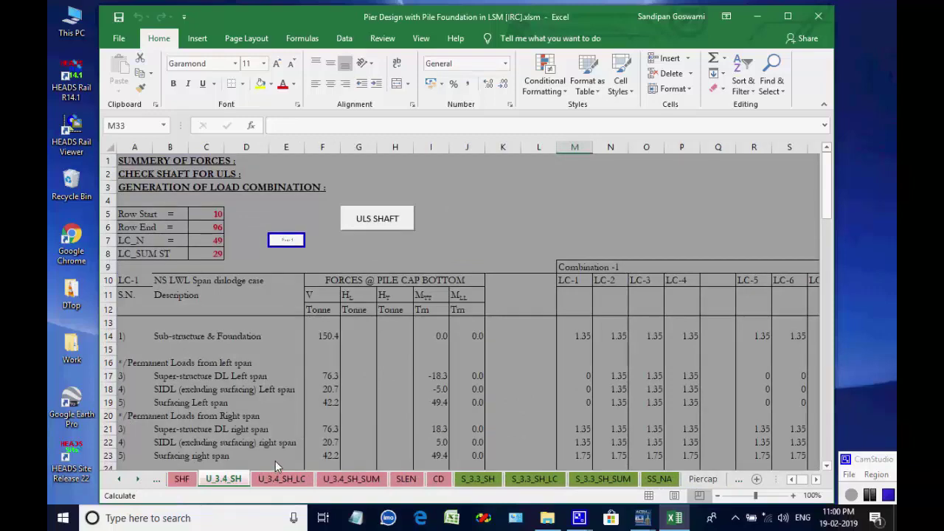
left_click(299, 479)
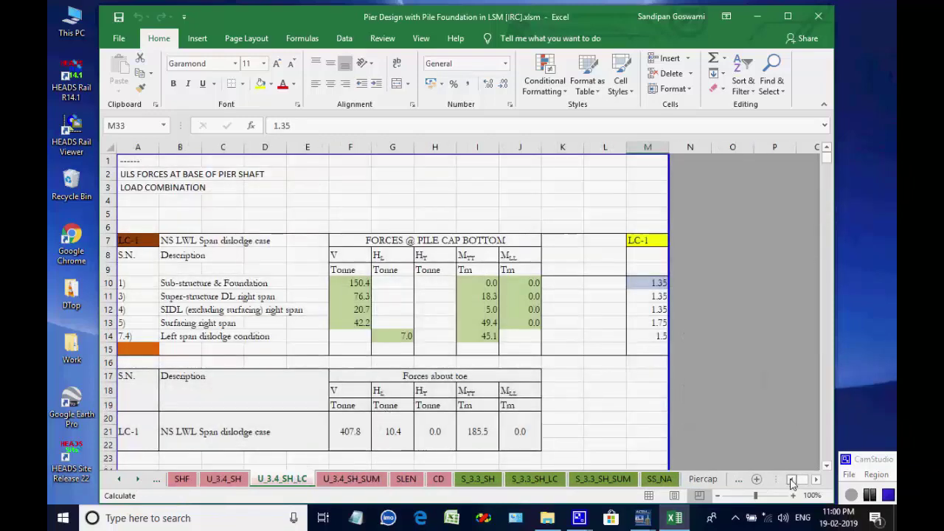
left_click(353, 480)
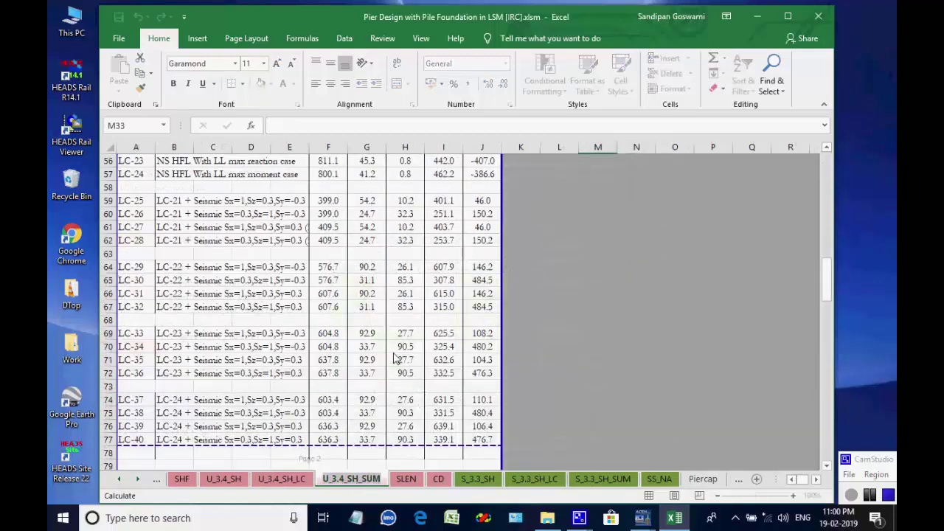
left_click_drag(832, 300, 810, 161)
- Examine the pier shaft slenderness ratio and second order force checks on the SLEN sheet
left_click(406, 479)
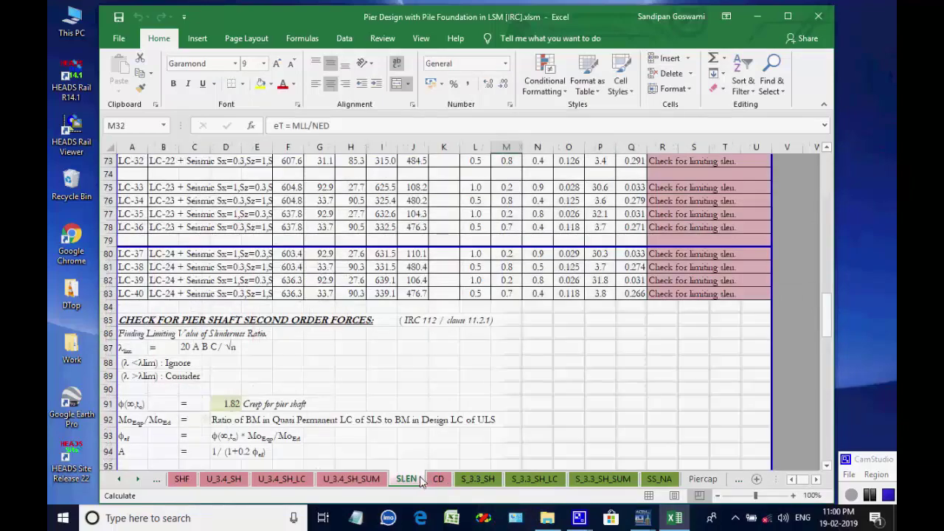
scroll(485, 385, "up", 20)
scroll(486, 385, "up", 4)
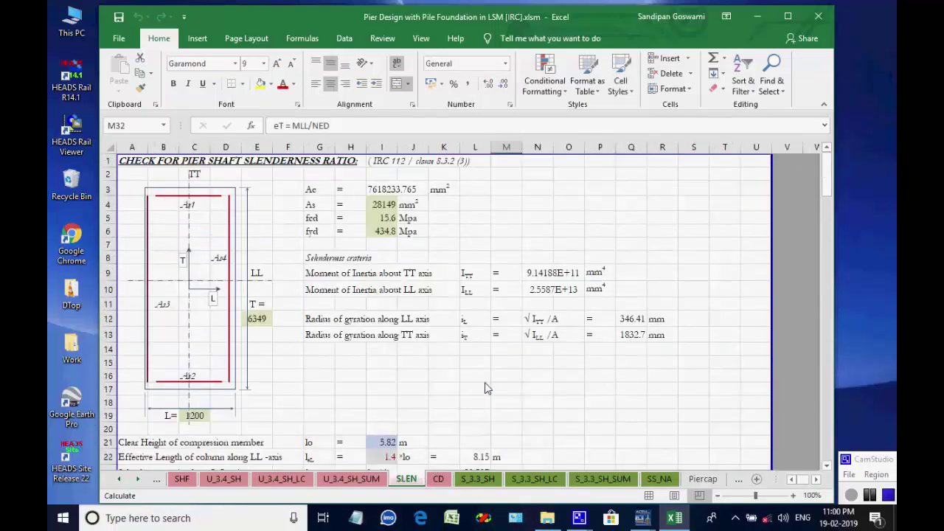
- Examine the SLS shaft load combinations and forces on the S_3.3_SH, S_3.3_SH_LC and S_3.3_SH_SUM sheets, then the SS_NA sheet
left_click(477, 479)
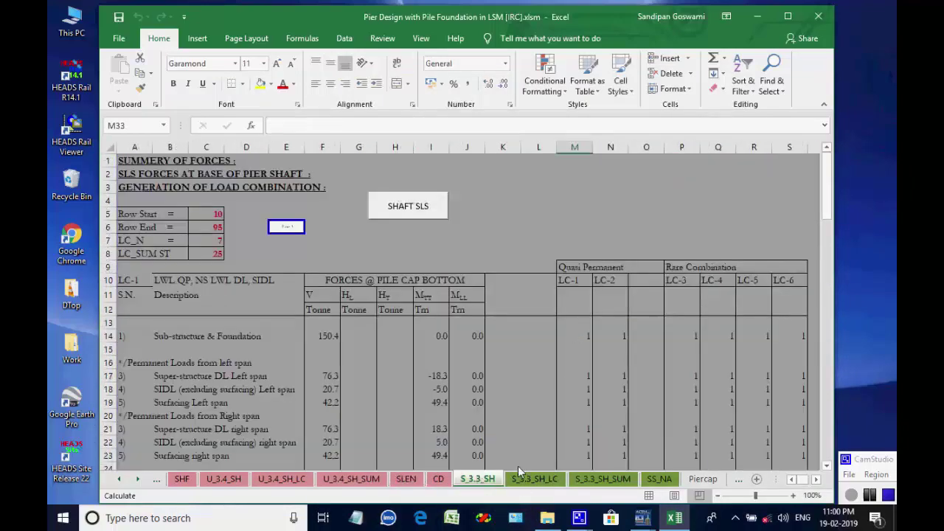
left_click(551, 479)
left_click(599, 479)
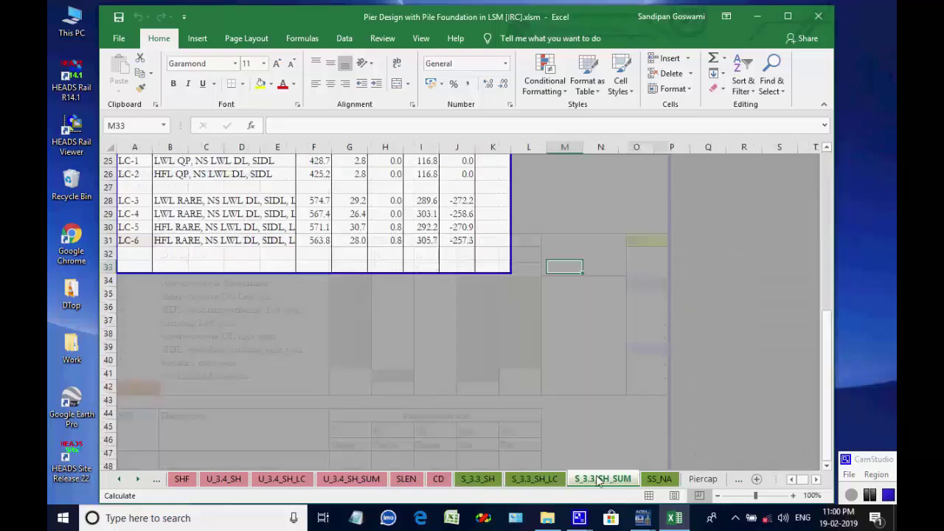
scroll(623, 340, "up", 8)
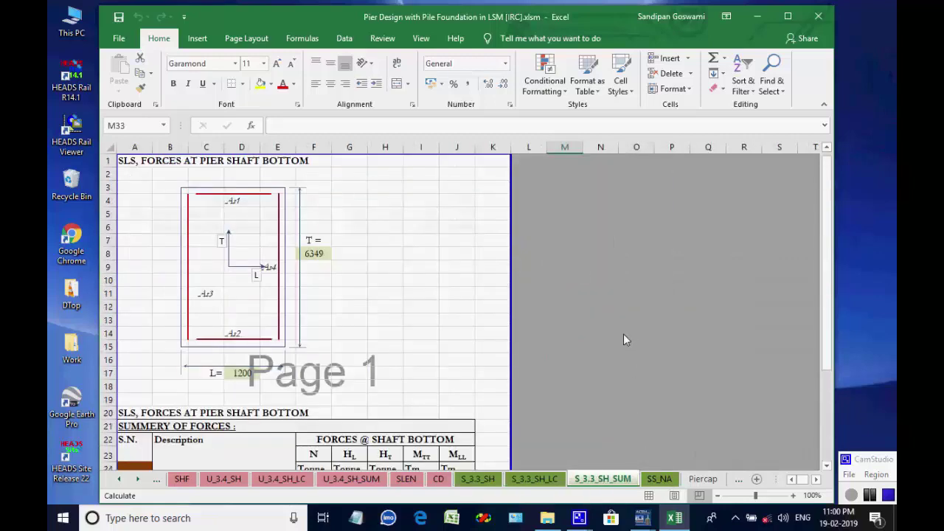
left_click(659, 480)
- Examine the transverse pier cap design on the Piercap sheet and the material properties and capacity checks on Piercap_2
left_click(703, 480)
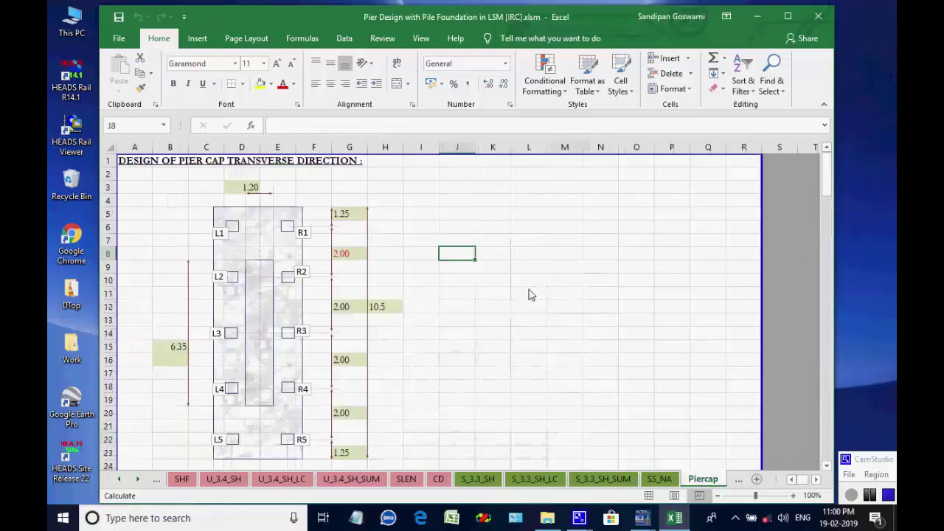
scroll(531, 295, "down", 17)
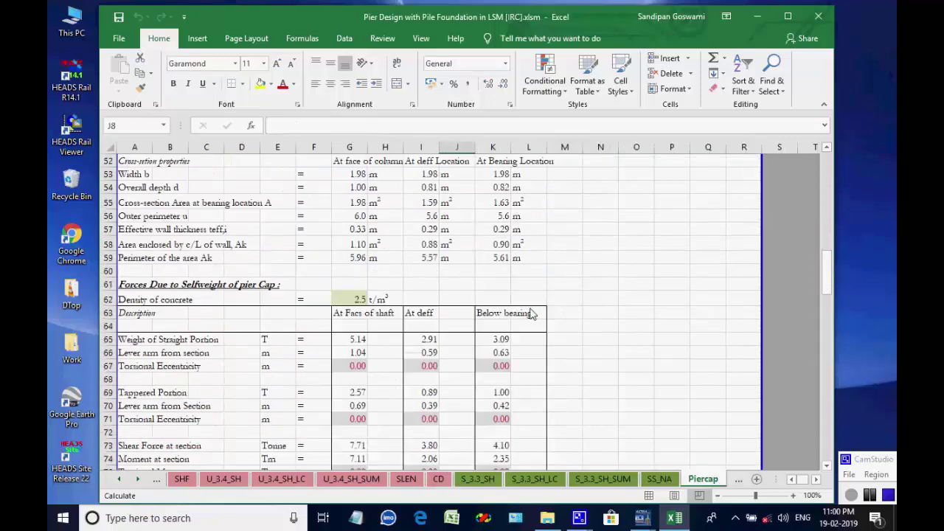
scroll(531, 313, "up", 17)
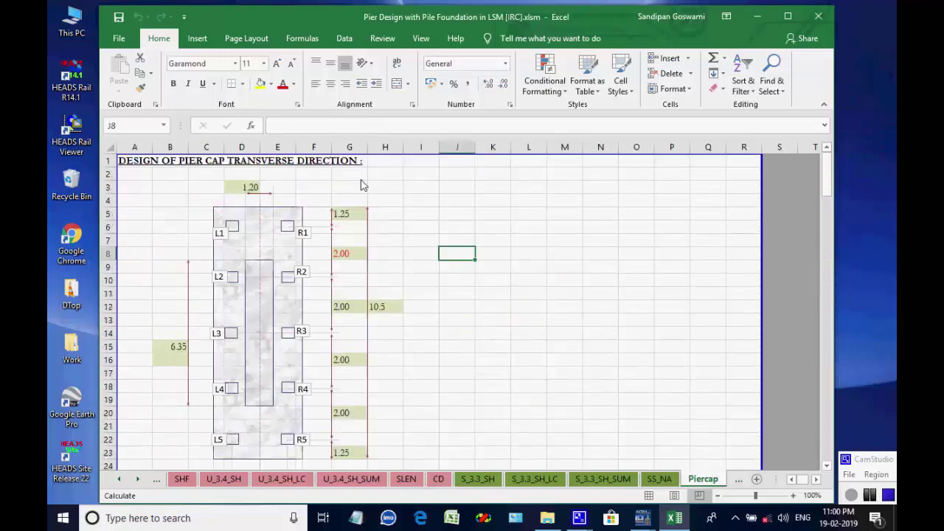
left_click(138, 480)
left_click(136, 481)
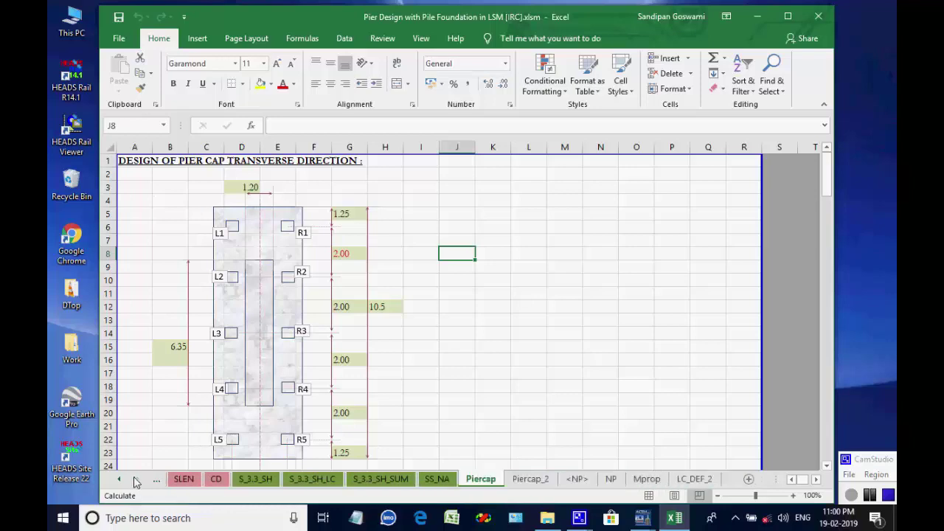
left_click(522, 481)
scroll(514, 380, "up", 20)
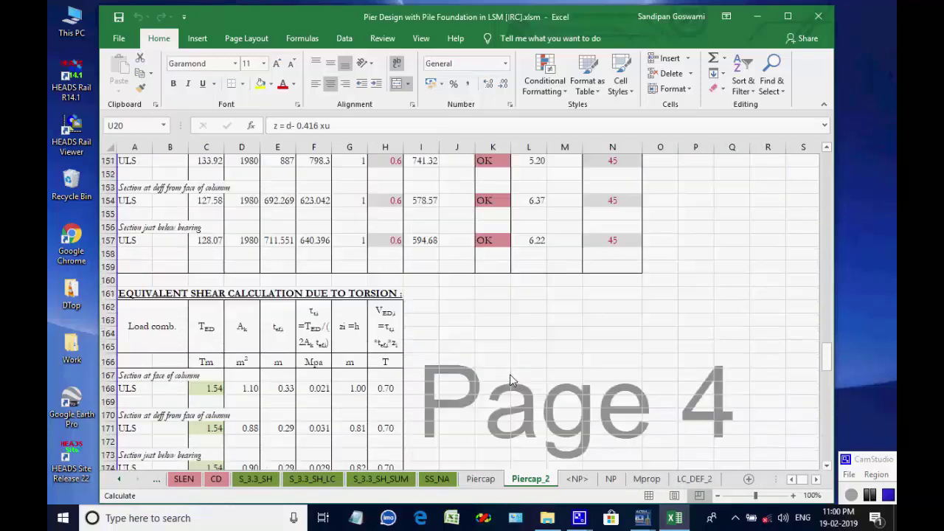
scroll(515, 380, "up", 14)
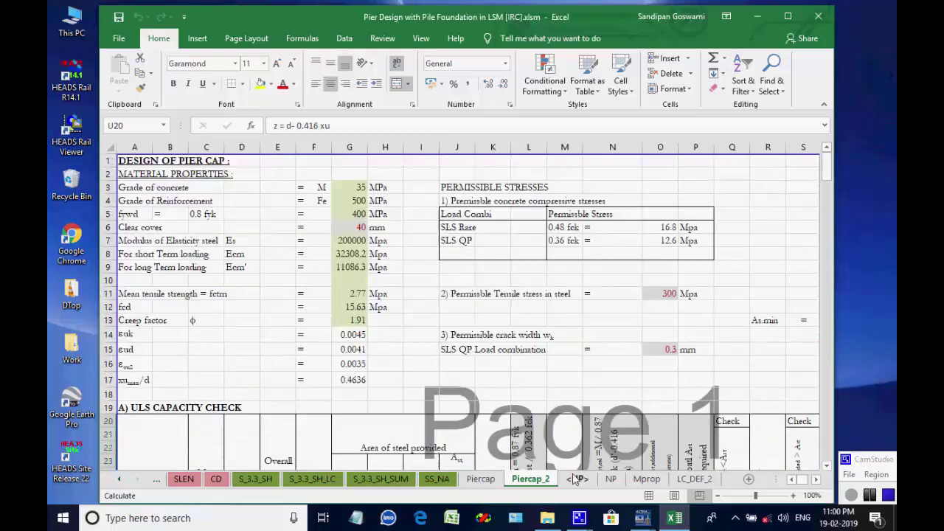
- Examine the NP sheet, the steel and concrete properties on Mprop and the load combination definitions on LC_DEF_2
left_click(611, 479)
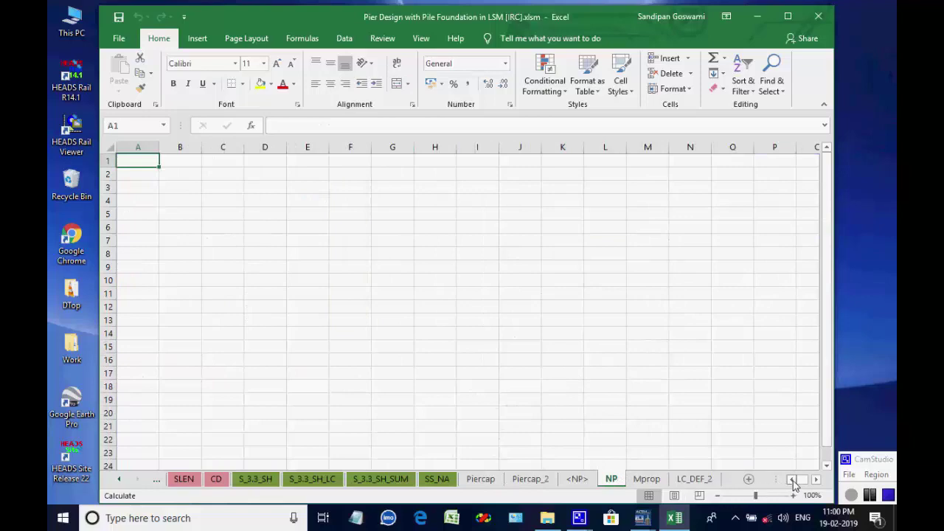
left_click(640, 479)
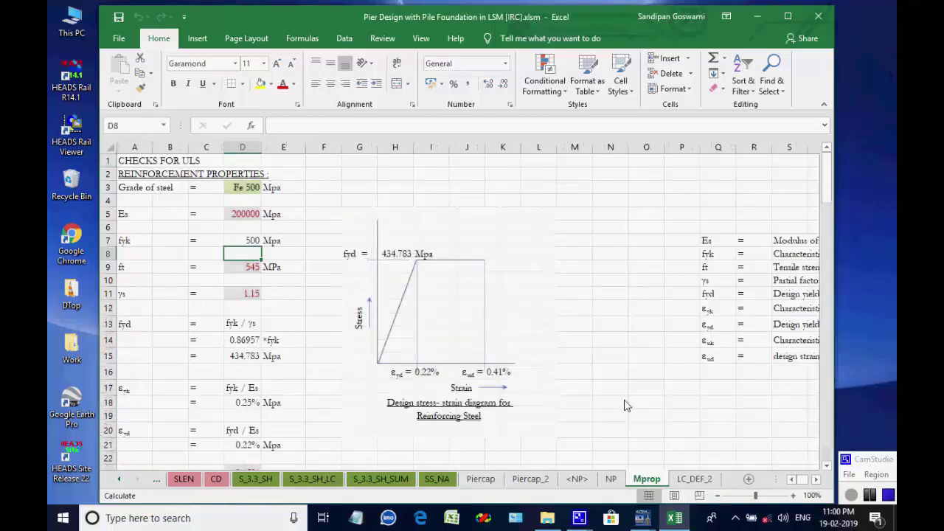
scroll(624, 405, "down", 15)
scroll(624, 405, "down", 7)
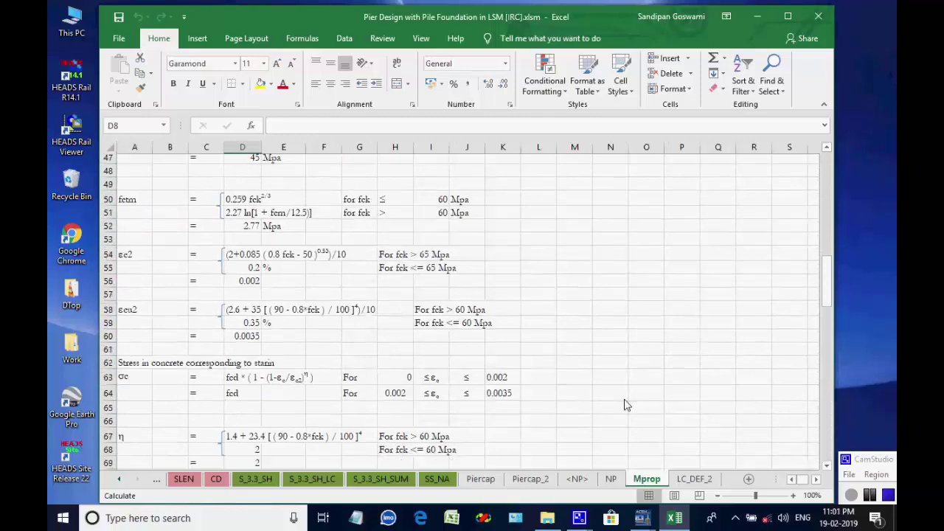
scroll(537, 333, "up", 9)
scroll(538, 333, "up", 13)
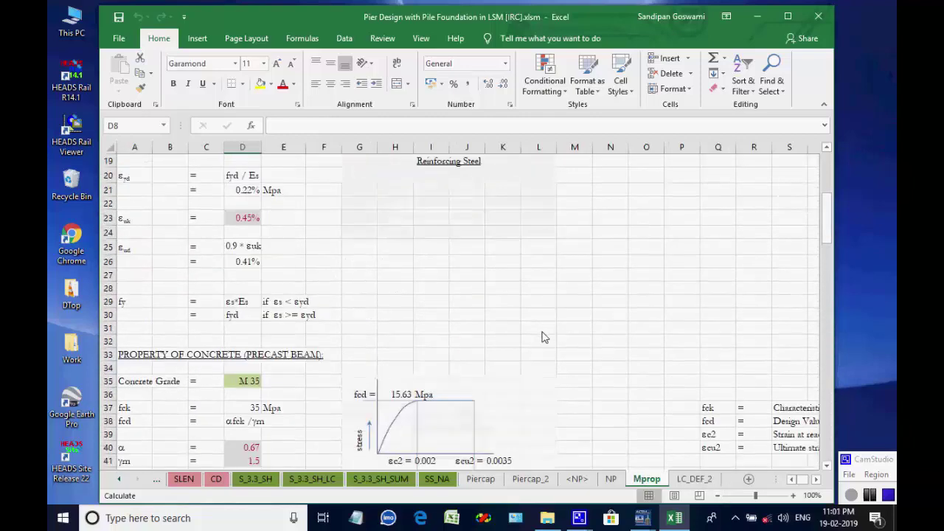
left_click(694, 480)
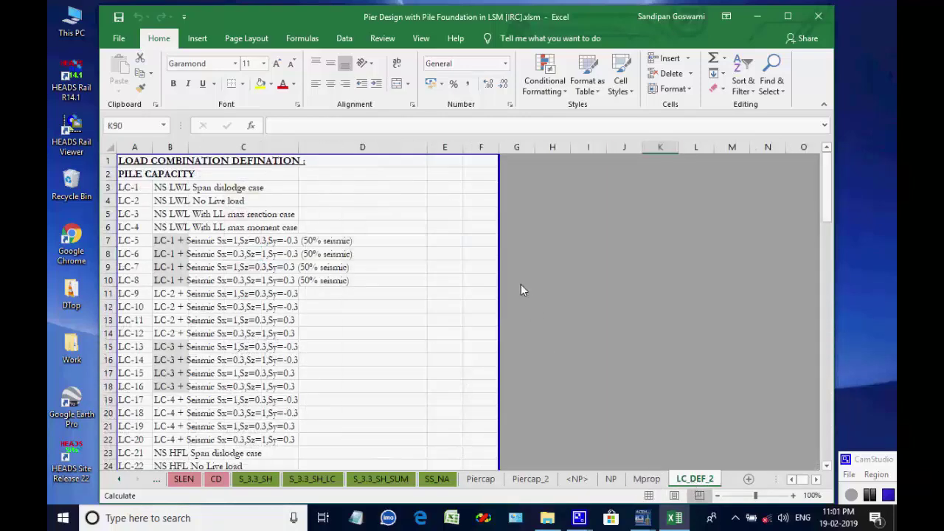
- Close the pier design workbook and open the Steel Truss Bridge default construction drawings
left_click(805, 16)
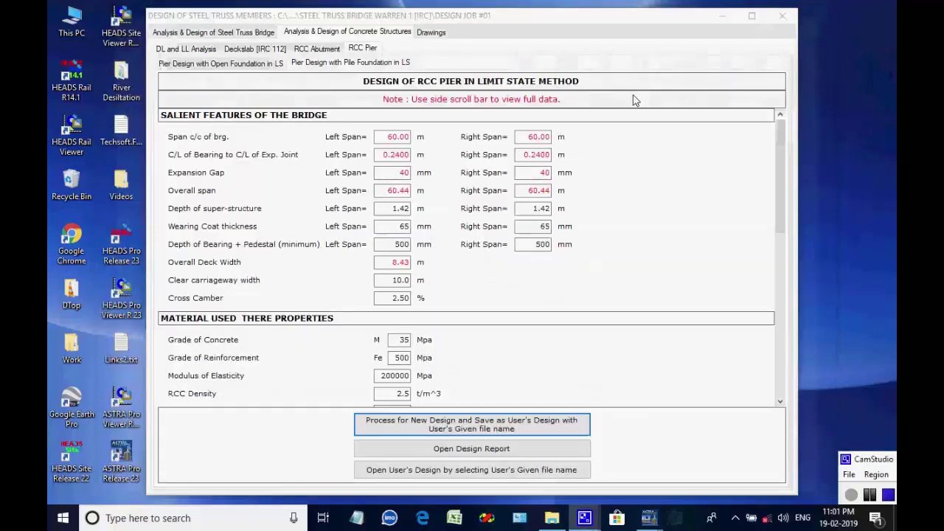
left_click(431, 32)
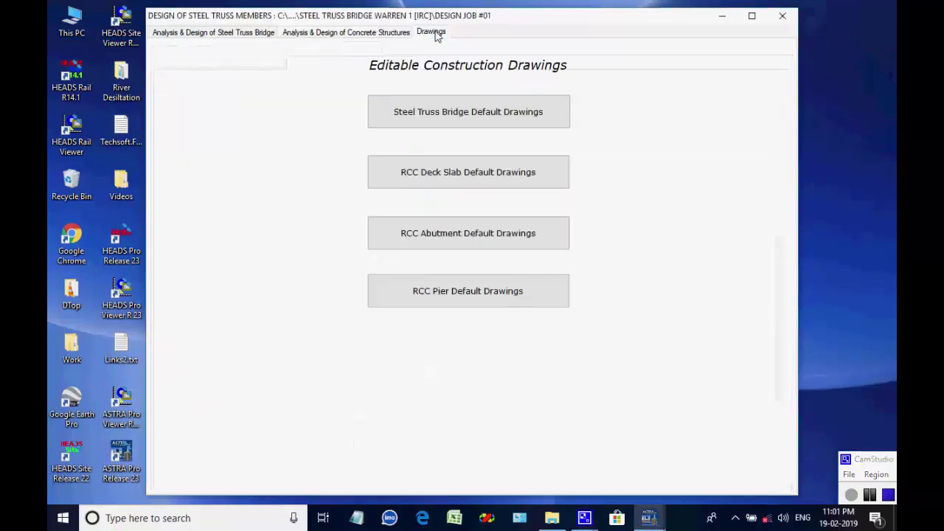
left_click(466, 116)
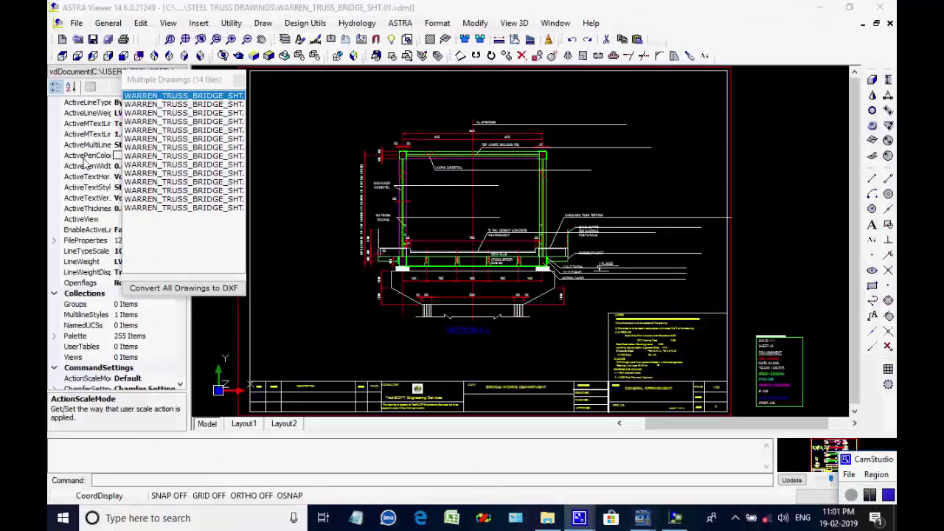
- Examine the deck and cross girder section on the first Warren truss drawing and open the second sheet
scroll(463, 267, "up", 5)
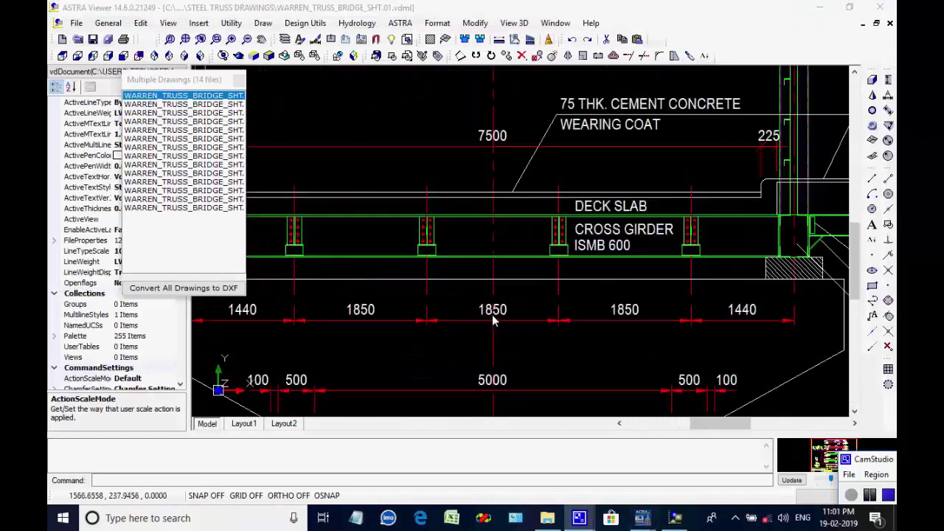
scroll(591, 327, "down", 4)
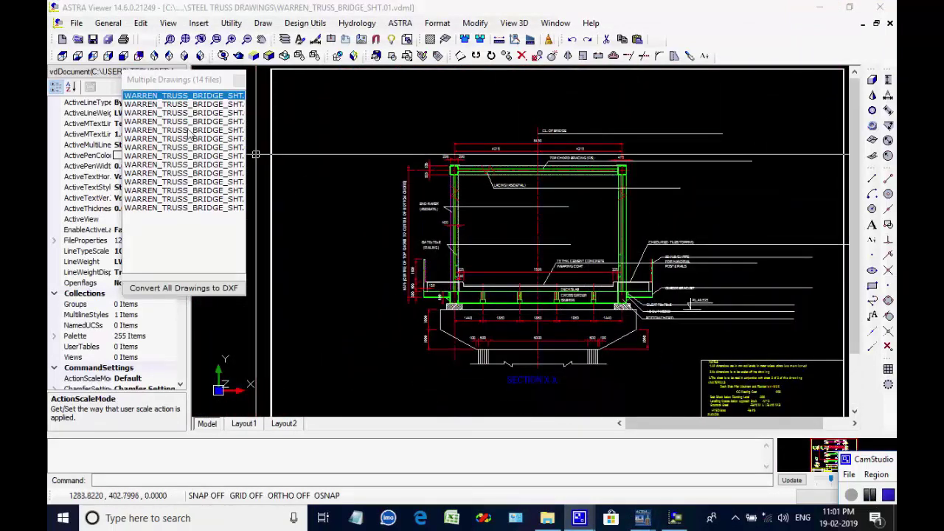
left_click(175, 106)
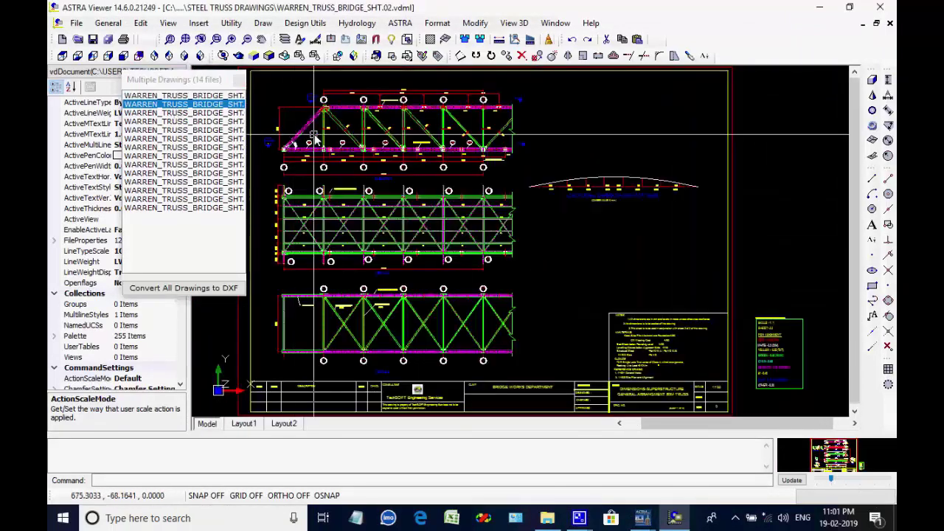
- Examine the truss elevation, gusset joints, chord bracing plans and longitudinal camber diagram on the second Warren truss drawing
scroll(284, 114, "up", 5)
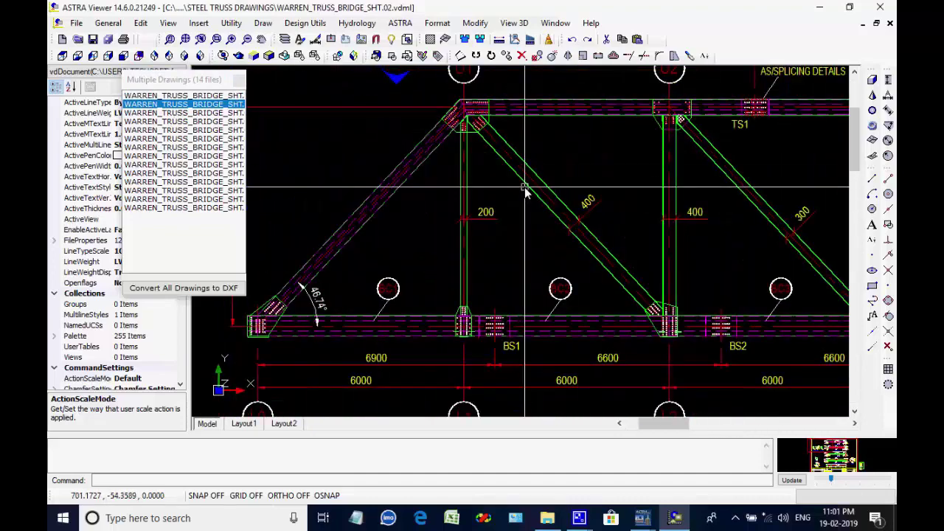
scroll(479, 104, "up", 5)
scroll(480, 194, "down", 4)
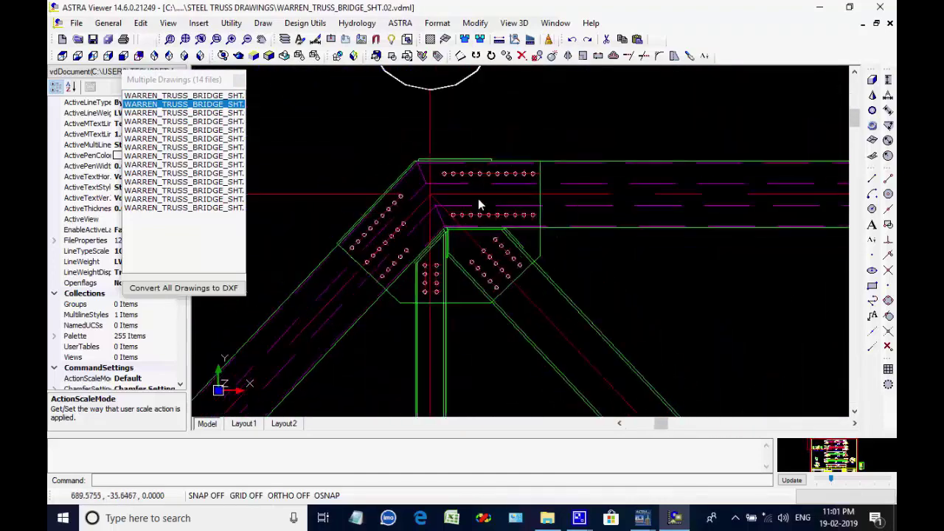
scroll(479, 218, "down", 3)
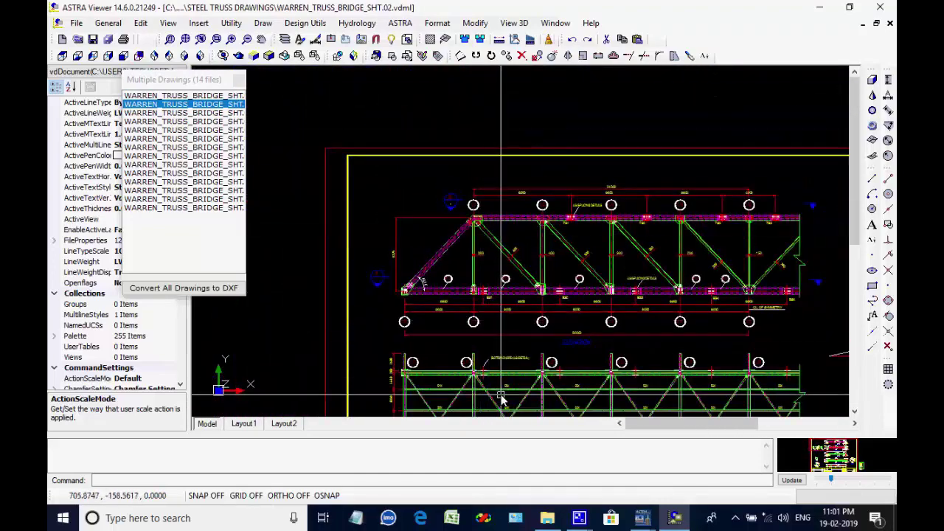
scroll(458, 245, "down", 4)
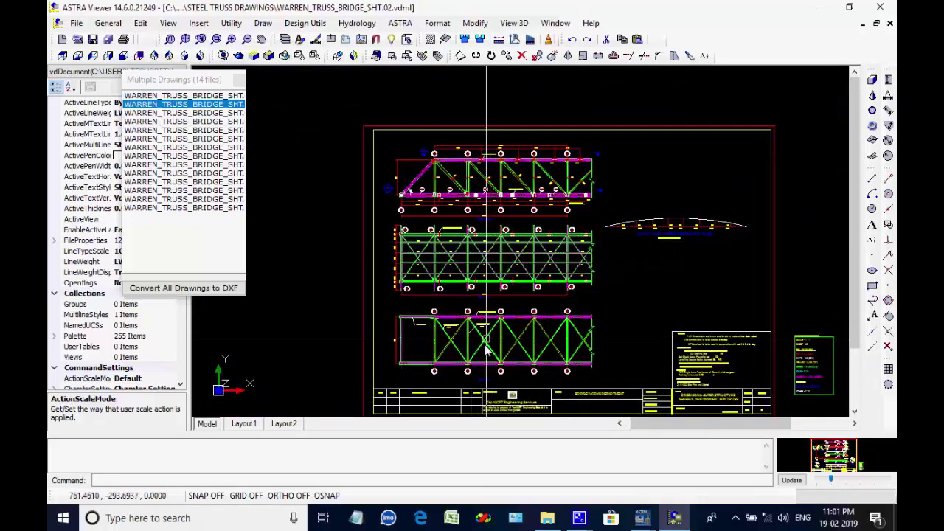
scroll(486, 352, "up", 4)
scroll(523, 281, "down", 4)
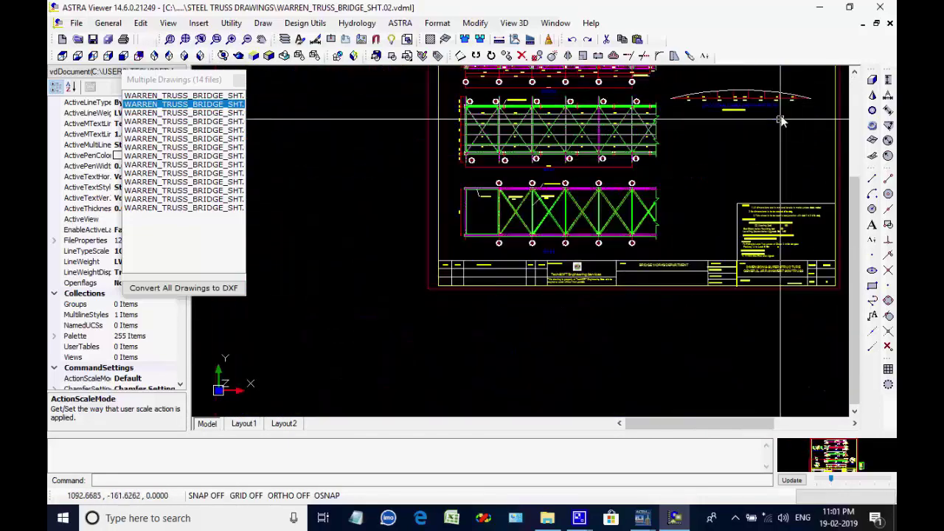
scroll(782, 120, "up", 5)
scroll(697, 136, "down", 5)
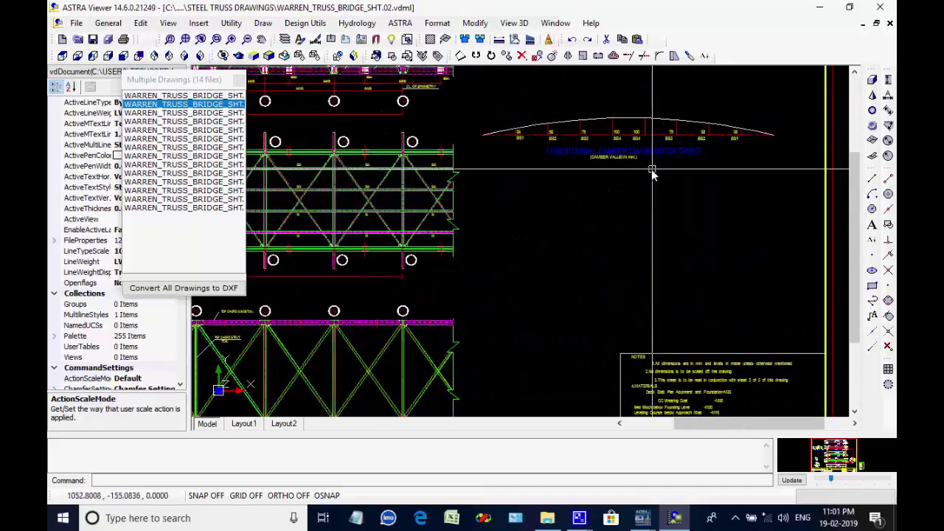
- Open the third Warren truss drawing and examine the member cross-sections and the parts schedule
left_click(168, 113)
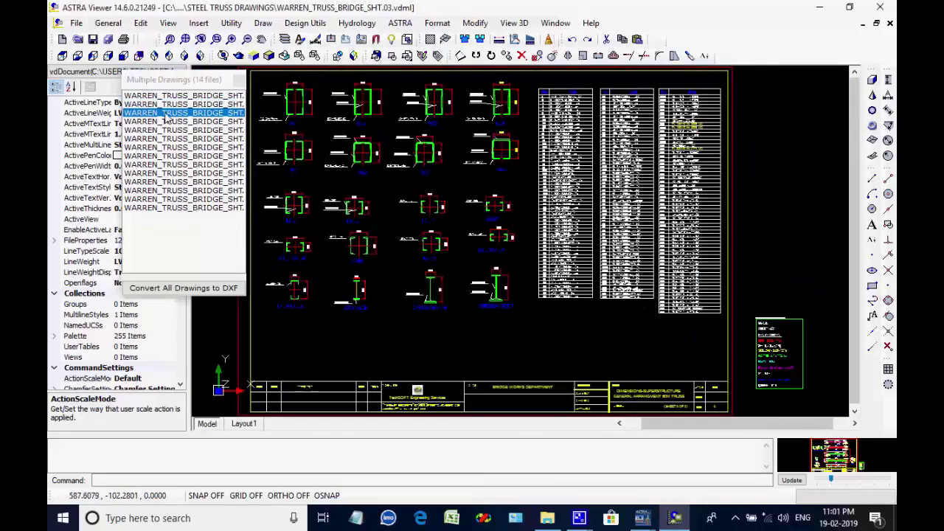
scroll(628, 131, "up", 5)
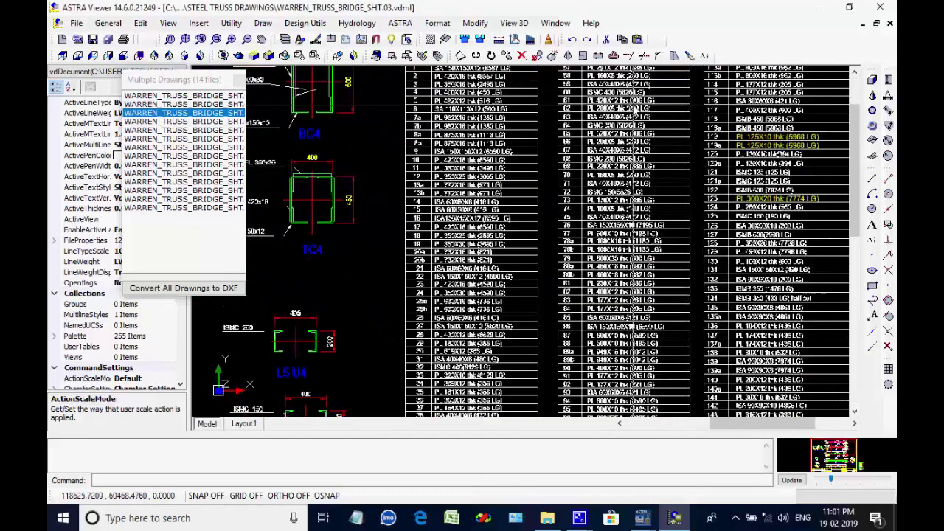
scroll(574, 186, "down", 2)
scroll(574, 186, "down", 4)
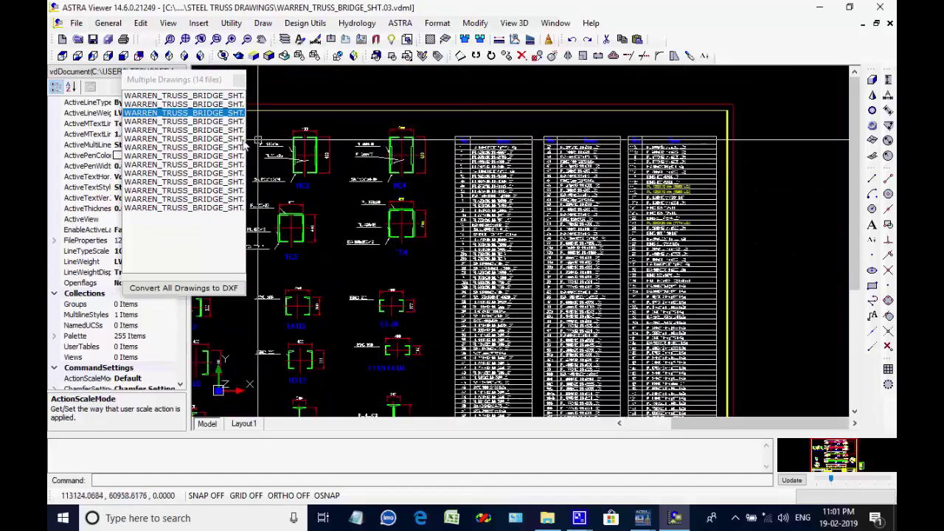
- Open the fourth Warren truss drawing and examine the top chord joint details with their bolt layouts and dimensions
left_click(169, 122)
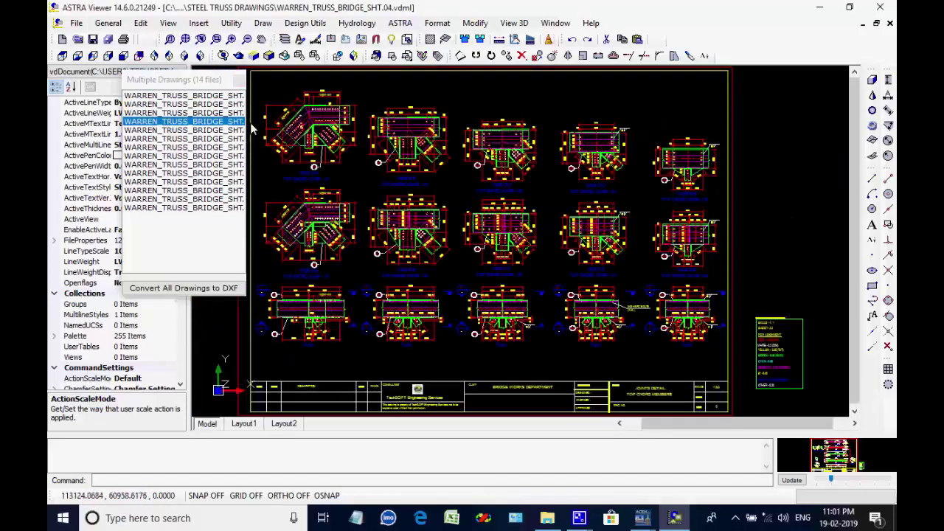
scroll(300, 86, "up", 6)
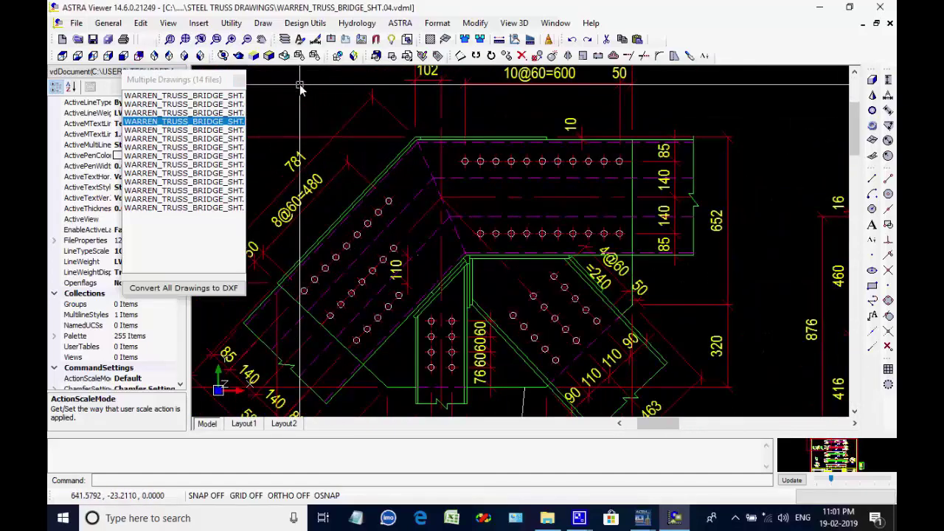
scroll(300, 86, "down", 3)
scroll(561, 138, "up", 4)
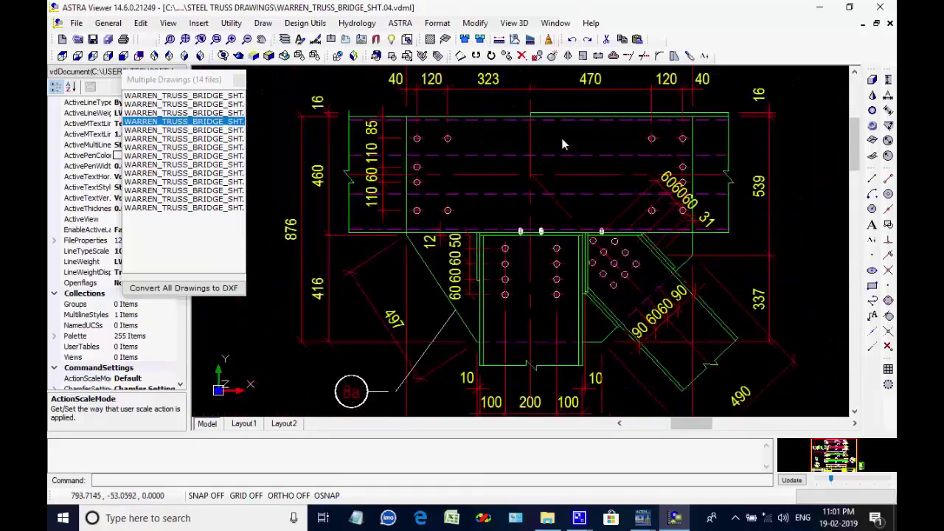
scroll(562, 144, "down", 5)
- Examine the bottom chord joint details and HSFG bolt layouts on the fifth and sixth Warren truss drawings
left_click(145, 132)
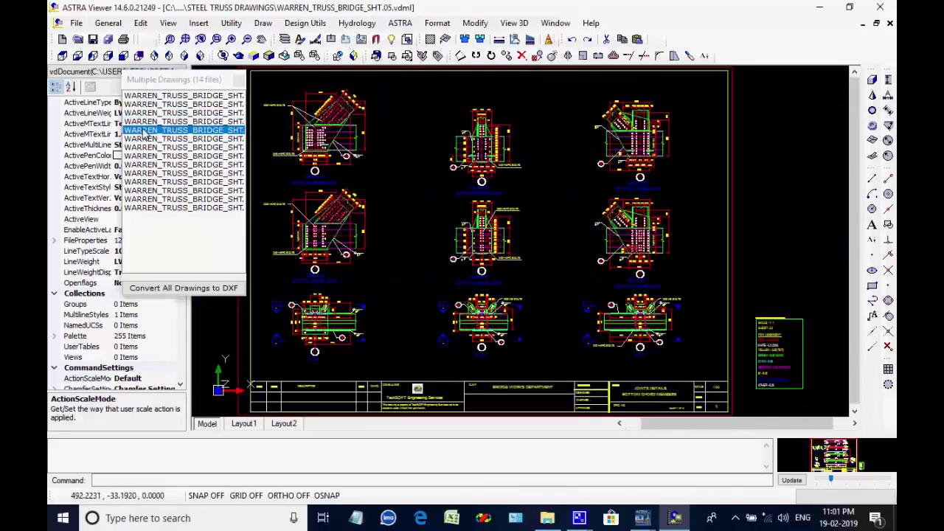
scroll(284, 205, "up", 5)
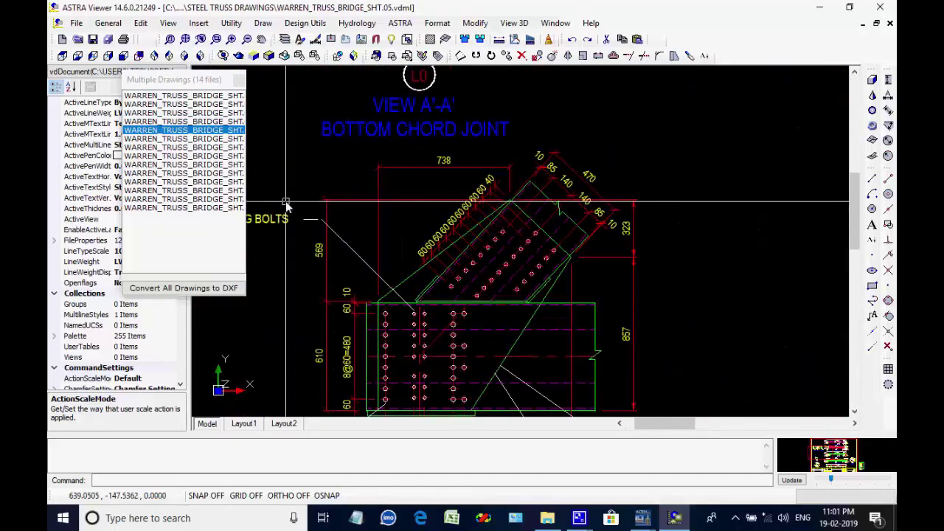
scroll(286, 206, "down", 3)
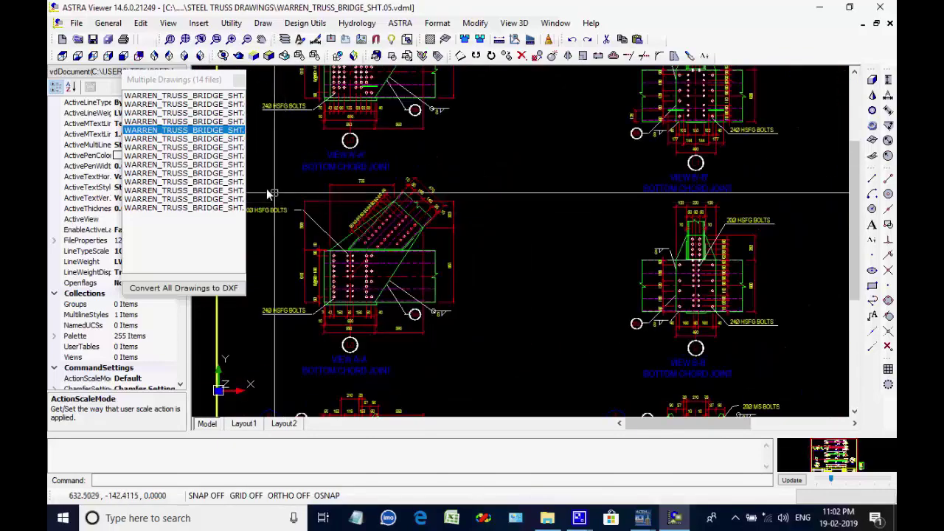
left_click(189, 140)
scroll(250, 180, "up", 6)
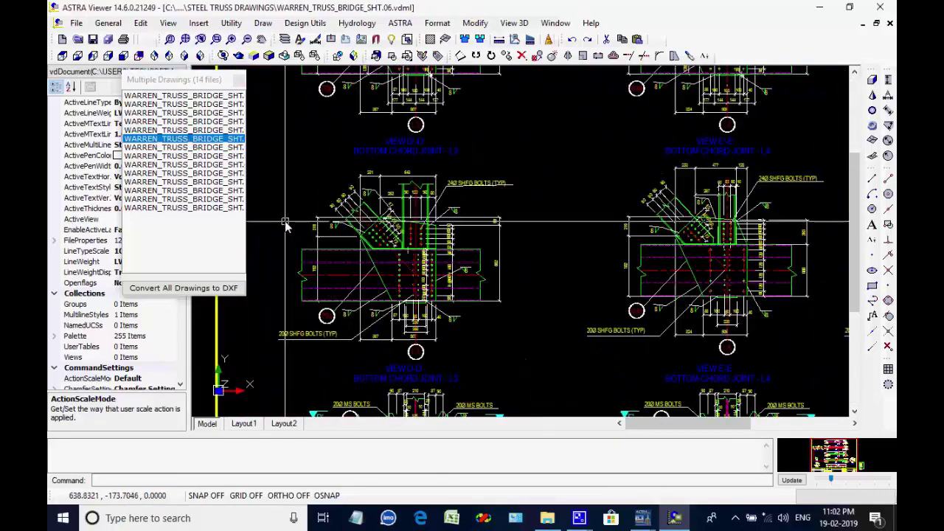
scroll(263, 210, "down", 2)
- Examine the vertical member details and their connection plates on the seventh and eighth Warren truss drawings
left_click(178, 148)
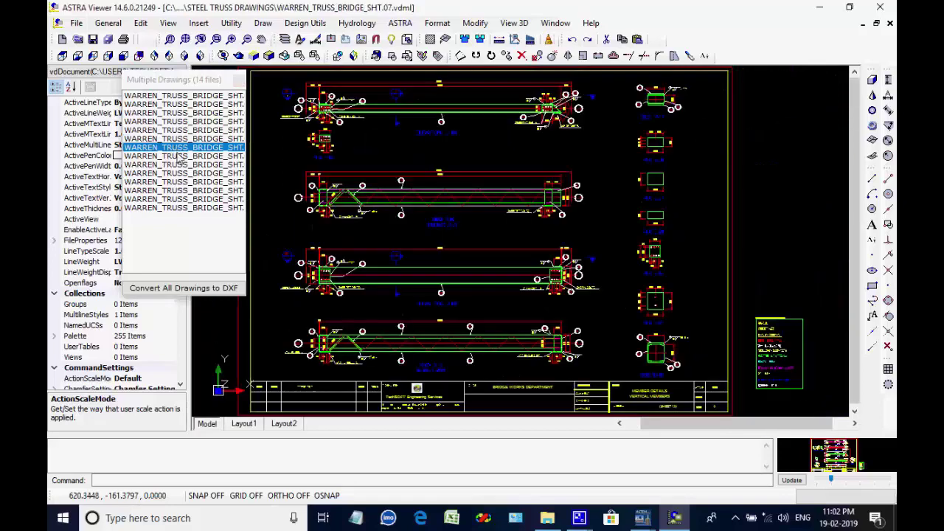
scroll(404, 201, "up", 5)
scroll(404, 201, "down", 5)
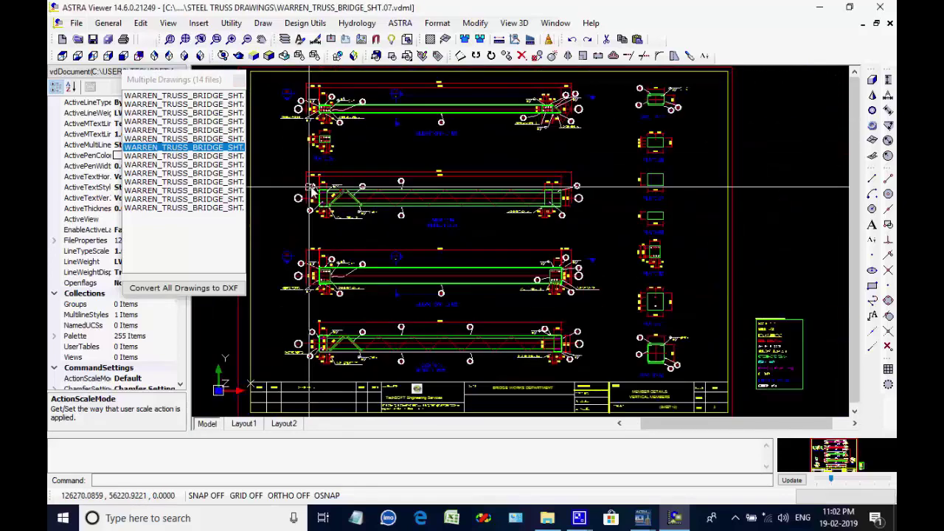
scroll(667, 321, "up", 6)
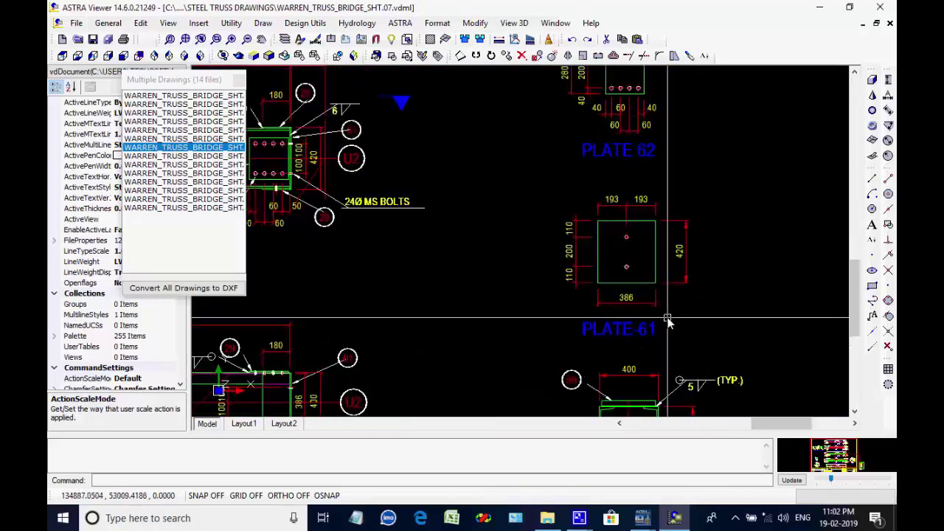
scroll(668, 321, "down", 6)
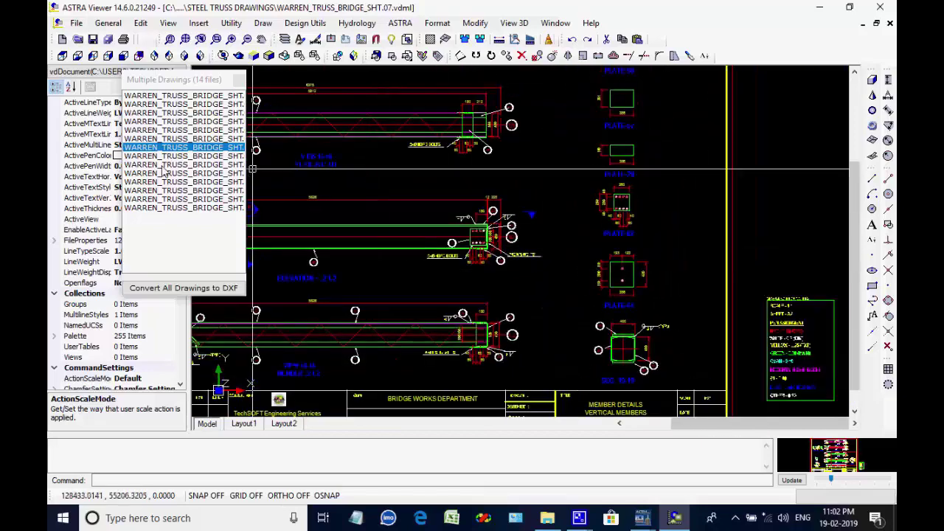
left_click(170, 158)
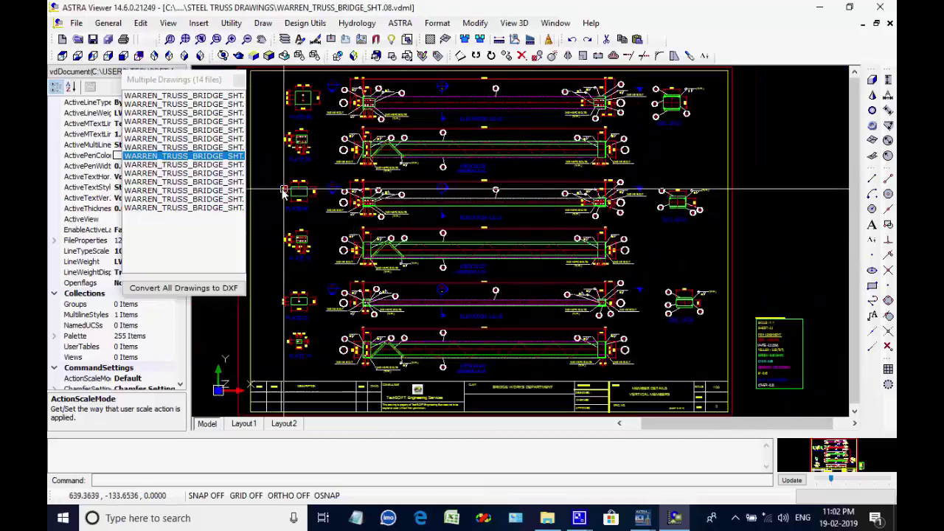
scroll(281, 183, "up", 6)
scroll(281, 183, "down", 5)
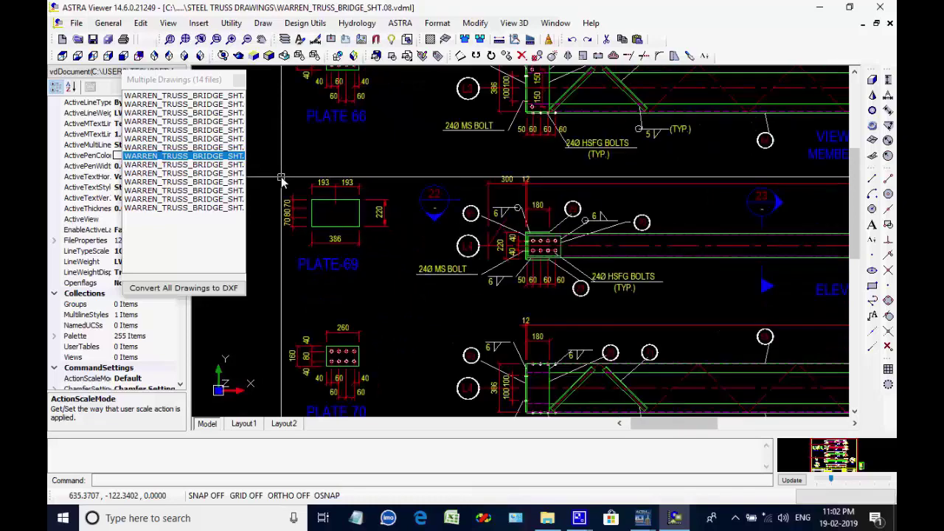
- Open the ninth Warren truss drawing and examine the diagonal member L0-U1 with its end connection details
left_click(190, 165)
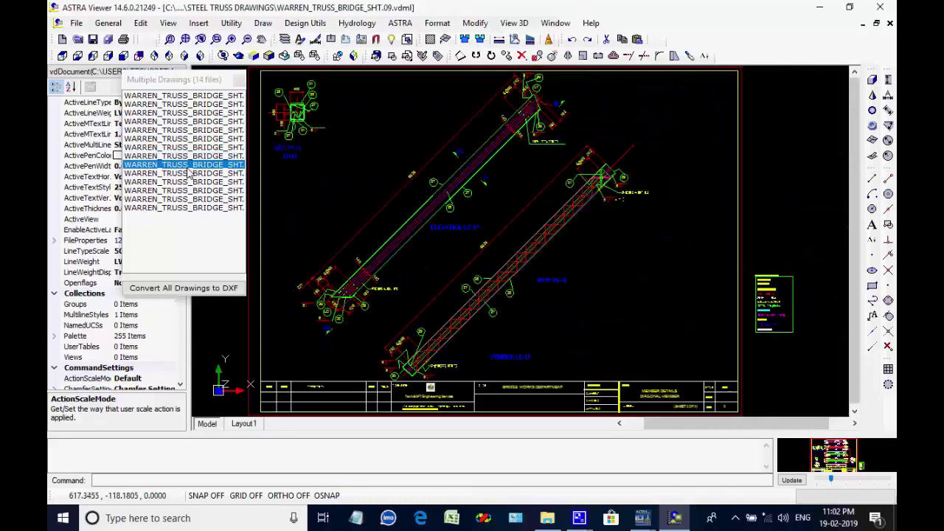
scroll(372, 385, "up", 5)
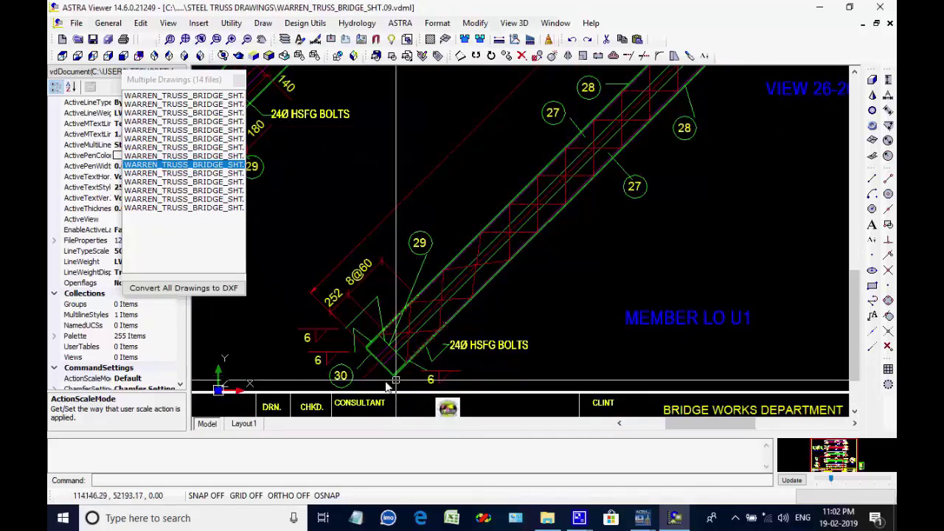
scroll(373, 385, "down", 6)
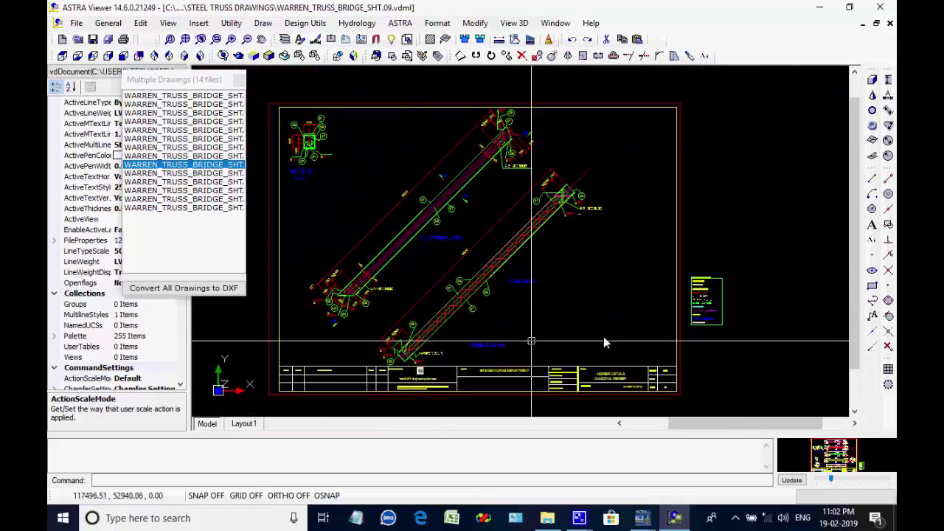
- Examine the bottom chord member elevations, gusset plates and sections on the tenth and eleventh Warren truss drawings
left_click(186, 175)
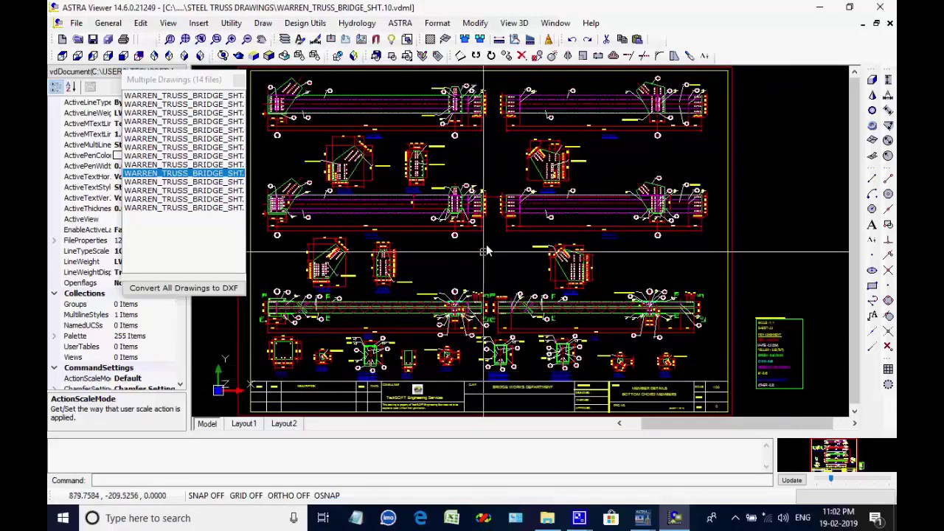
scroll(494, 189, "up", 5)
scroll(491, 183, "down", 7)
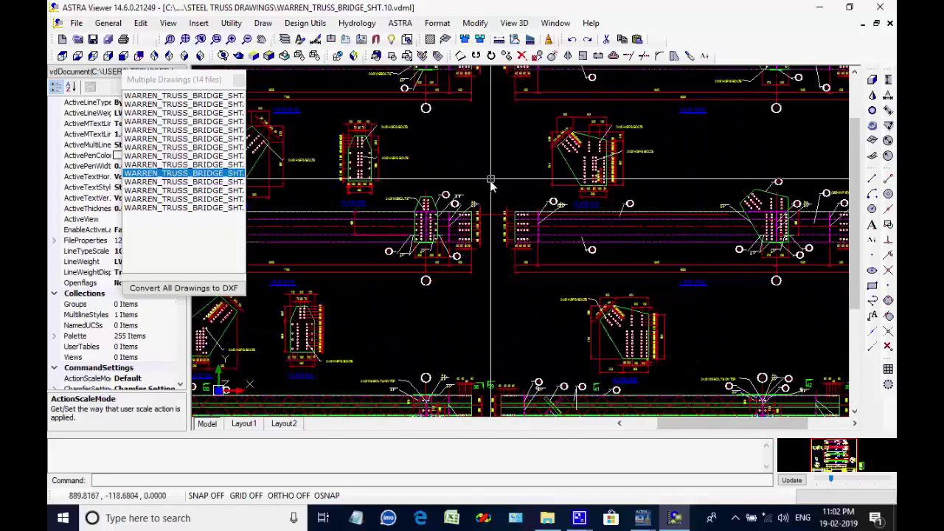
left_click(196, 184)
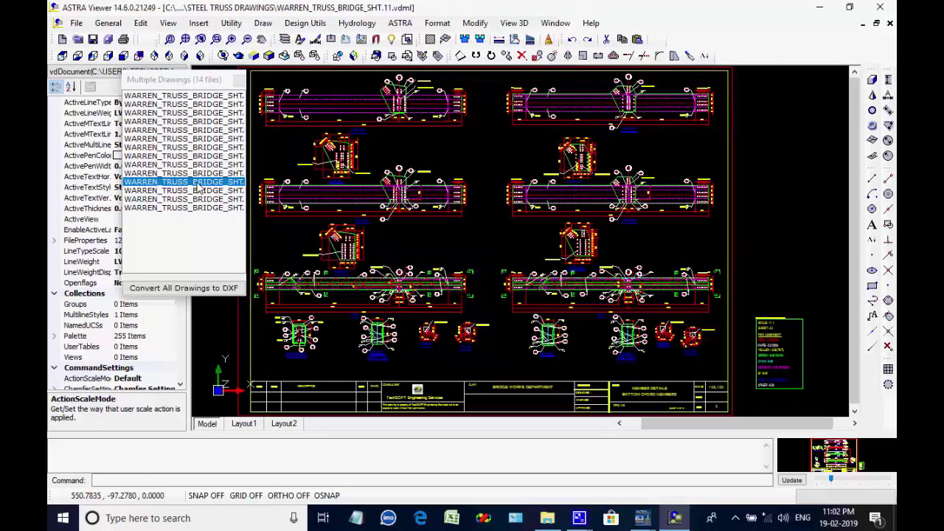
scroll(302, 352, "up", 3)
scroll(302, 352, "up", 3)
scroll(303, 352, "down", 3)
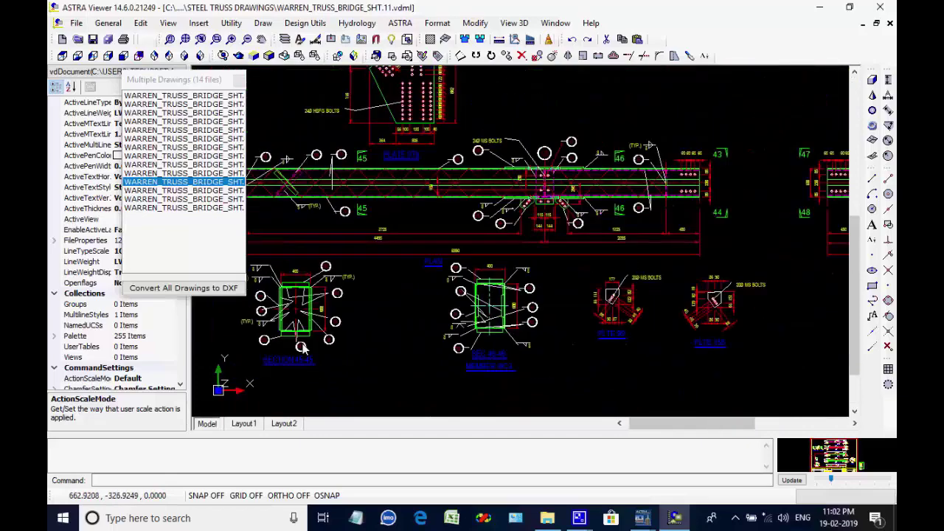
- Examine the bottom chord members on the twelfth drawing and view the chord bracing details on the thirteenth and fourteenth
left_click(206, 191)
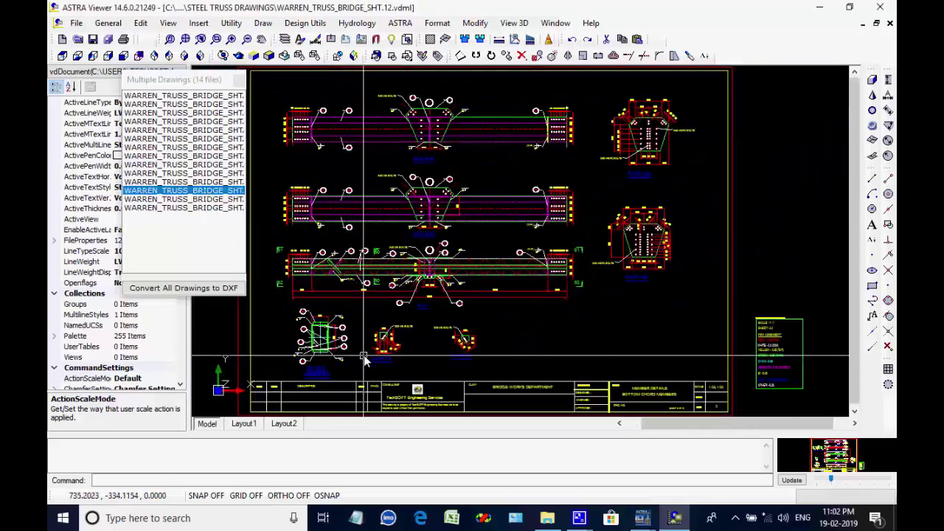
scroll(362, 358, "up", 3)
scroll(362, 358, "down", 4)
left_click(202, 199)
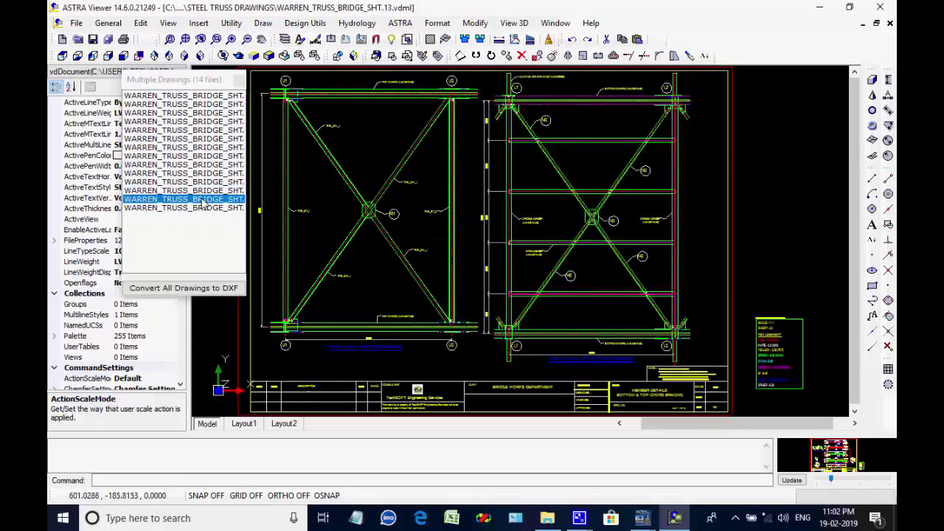
left_click(220, 210)
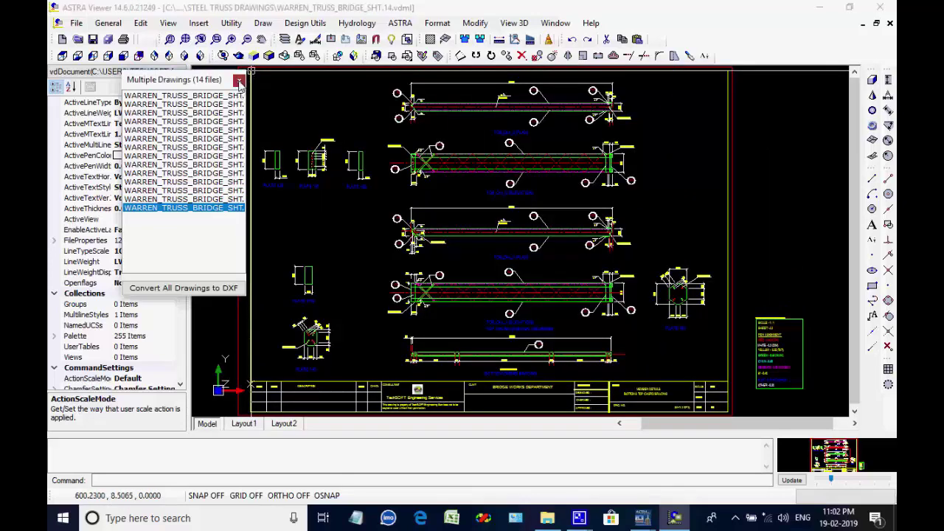
- Close the multiple drawings list, the drawing viewer and the steel truss bridge design window
left_click(239, 80)
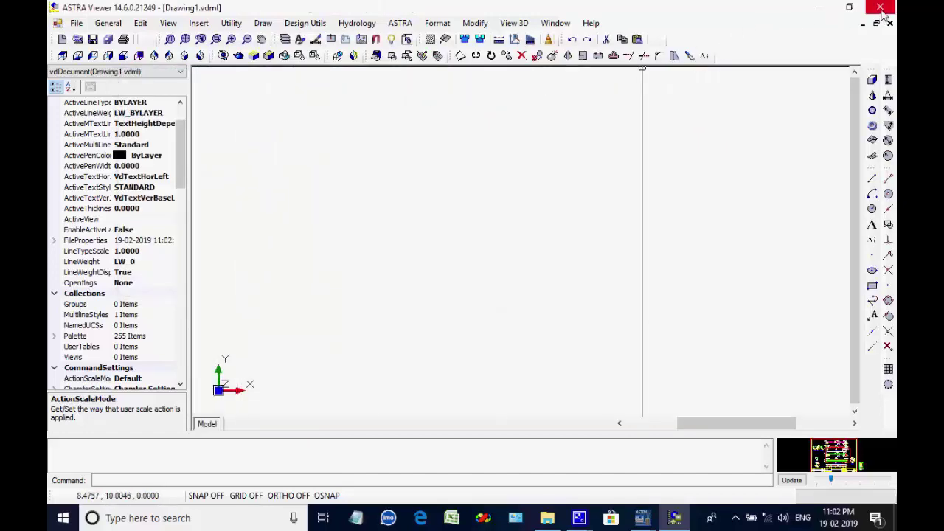
left_click(880, 7)
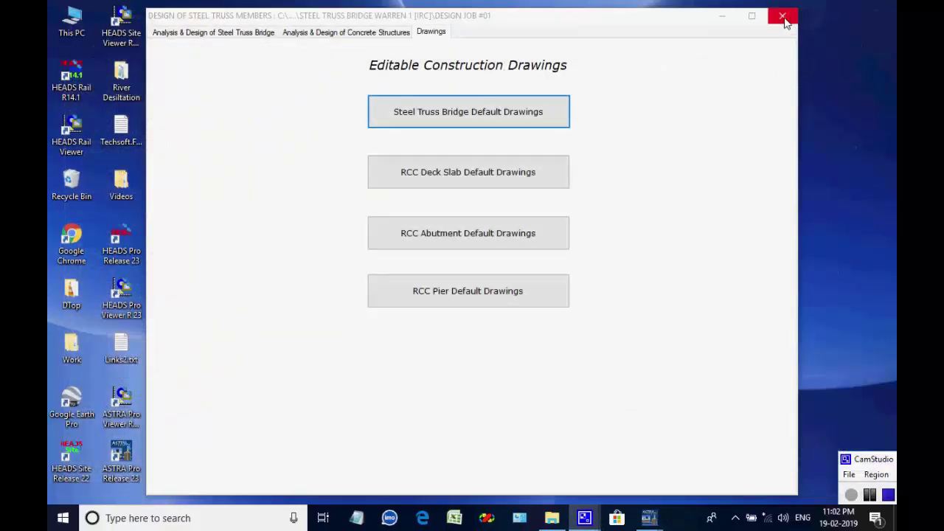
left_click(784, 18)
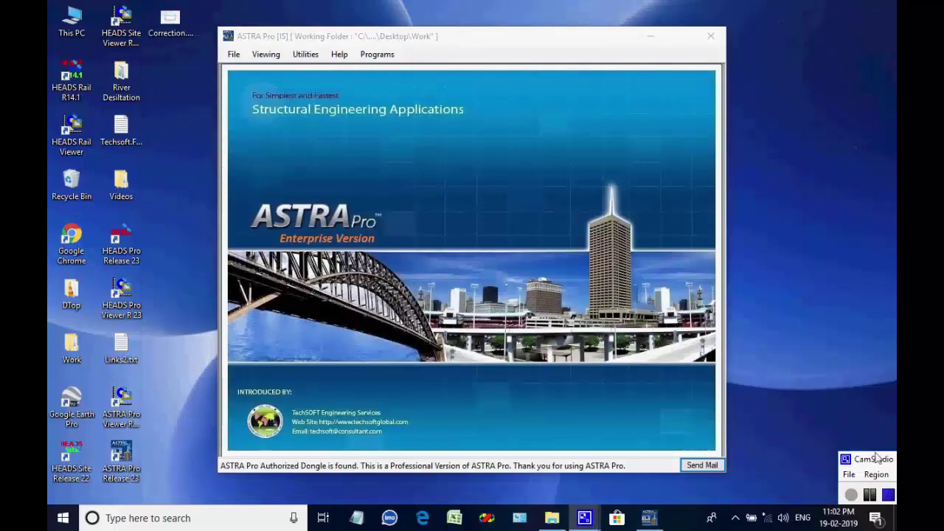